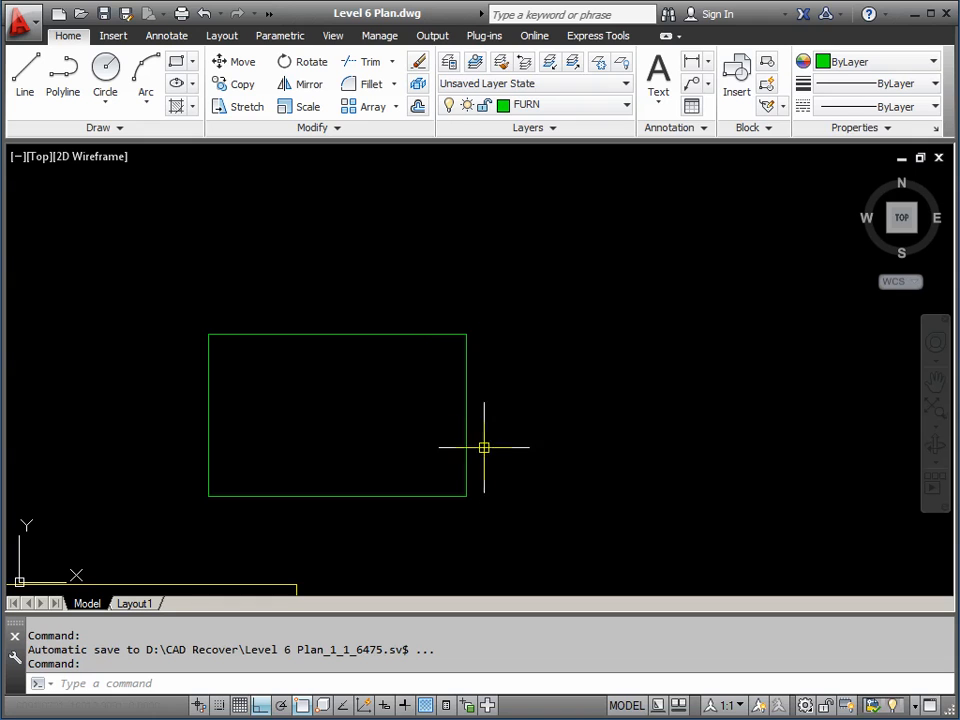
Copy the green rectangle with Ortho off, from its lower-left corner to its upper-right corner
{"action": "mouse_move", "coordinate": [549, 387]}
{"action": "middle_mouse_down"}
{"action": "mouse_move", "coordinate": [566, 392]}
{"action": "mouse_move", "coordinate": [622, 350]}
{"action": "middle_mouse_up"}
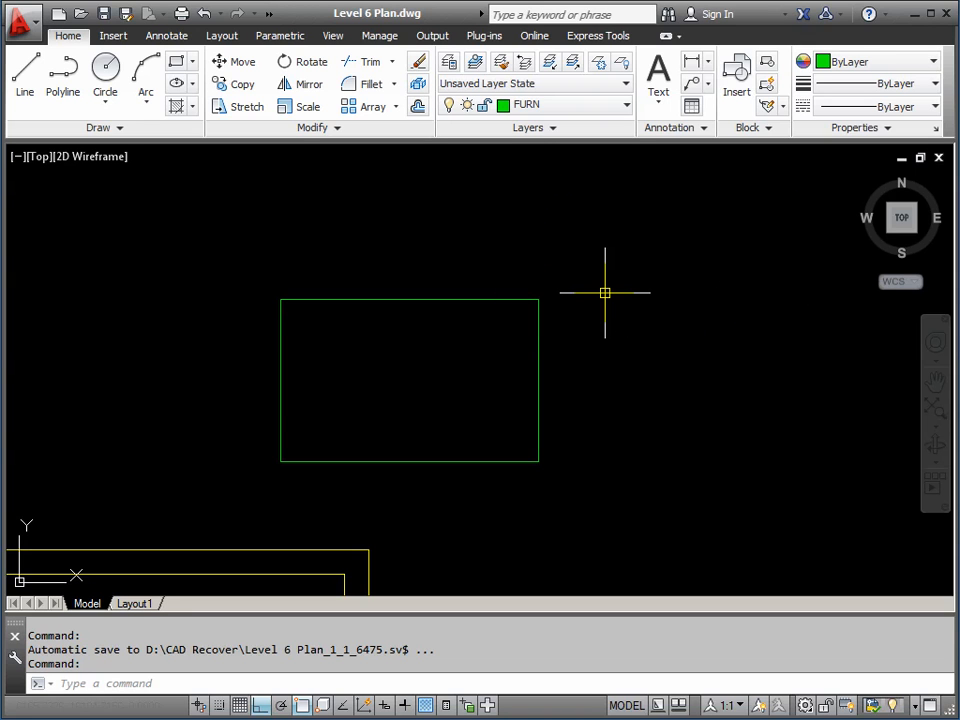
{"action": "type", "text": "DP"}
{"action": "key", "text": "Escape"}
{"action": "type", "text": "cP"}
{"action": "key", "text": "Return"}
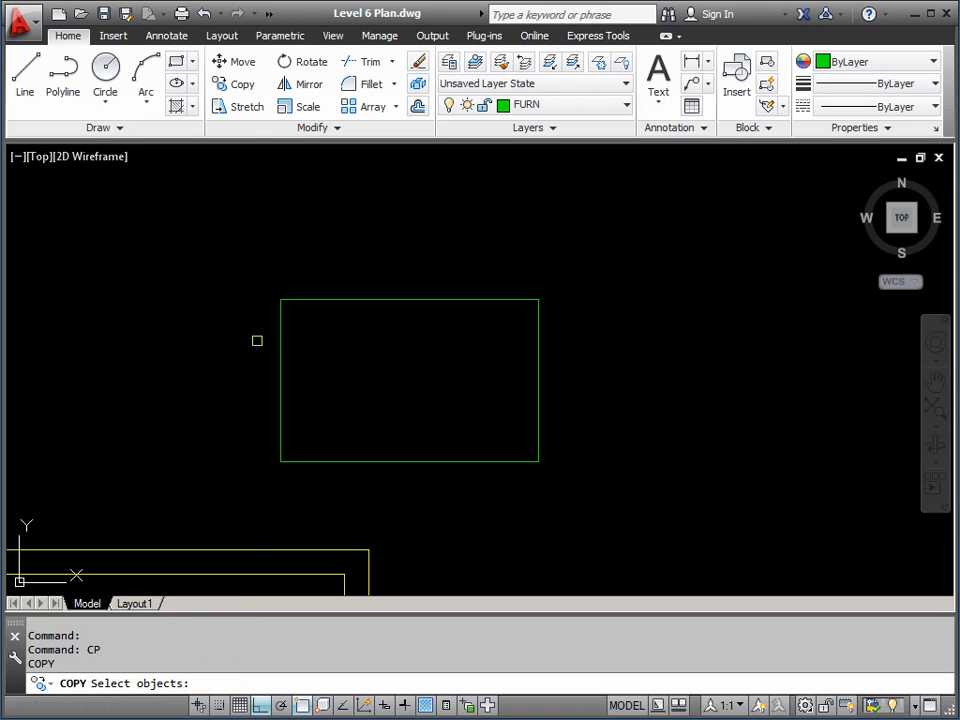
{"action": "left_click", "coordinate": [239, 274]}
{"action": "left_click", "coordinate": [584, 485]}
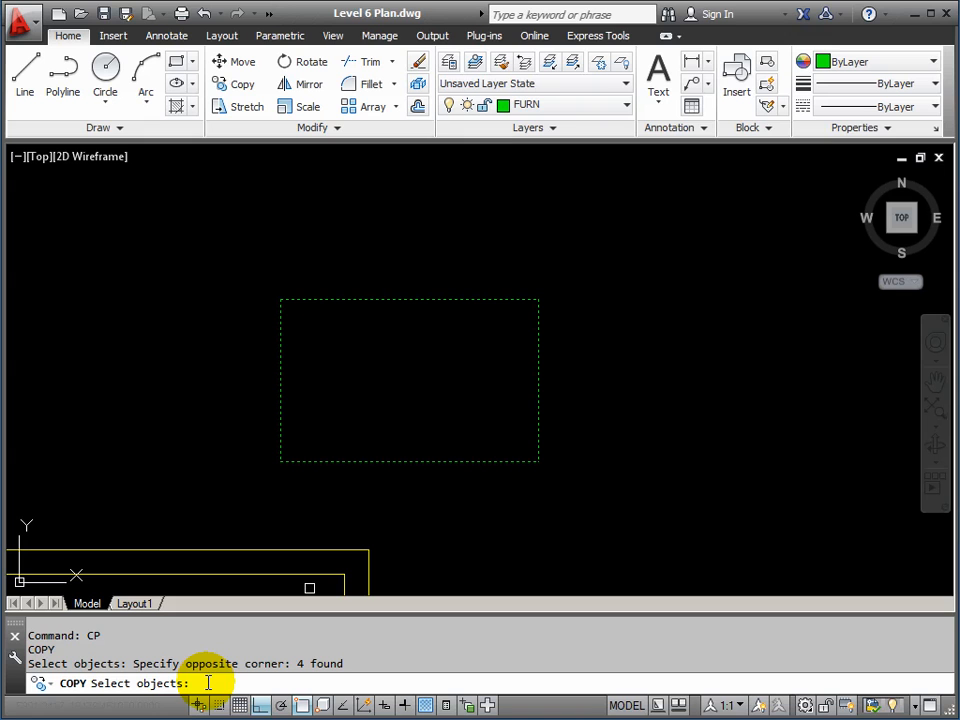
{"action": "key", "text": "Return"}
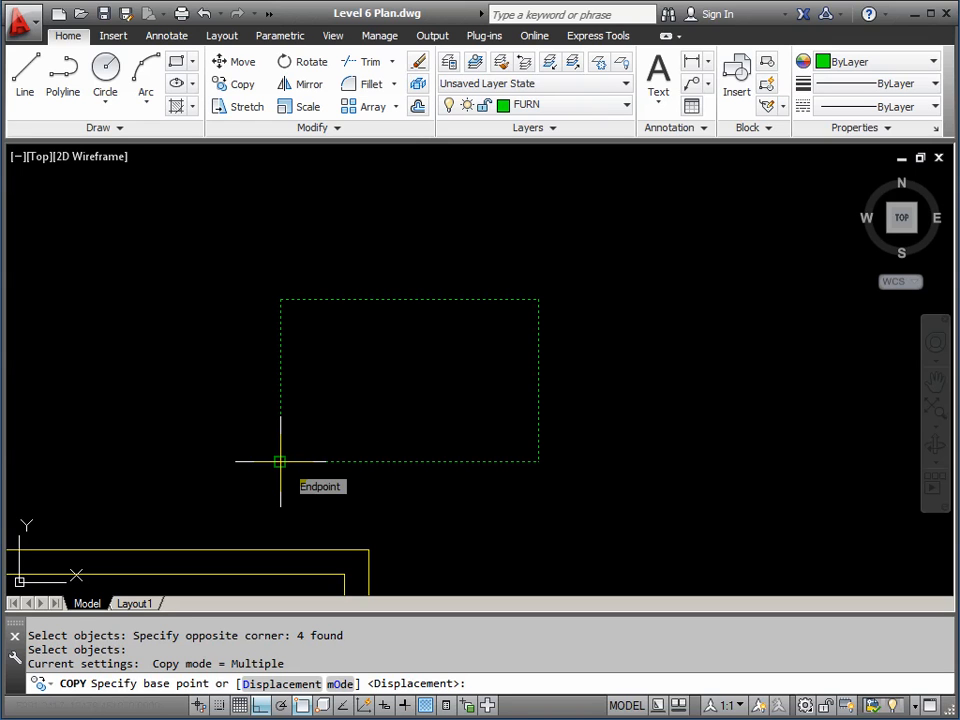
{"action": "left_click", "coordinate": [280, 461]}
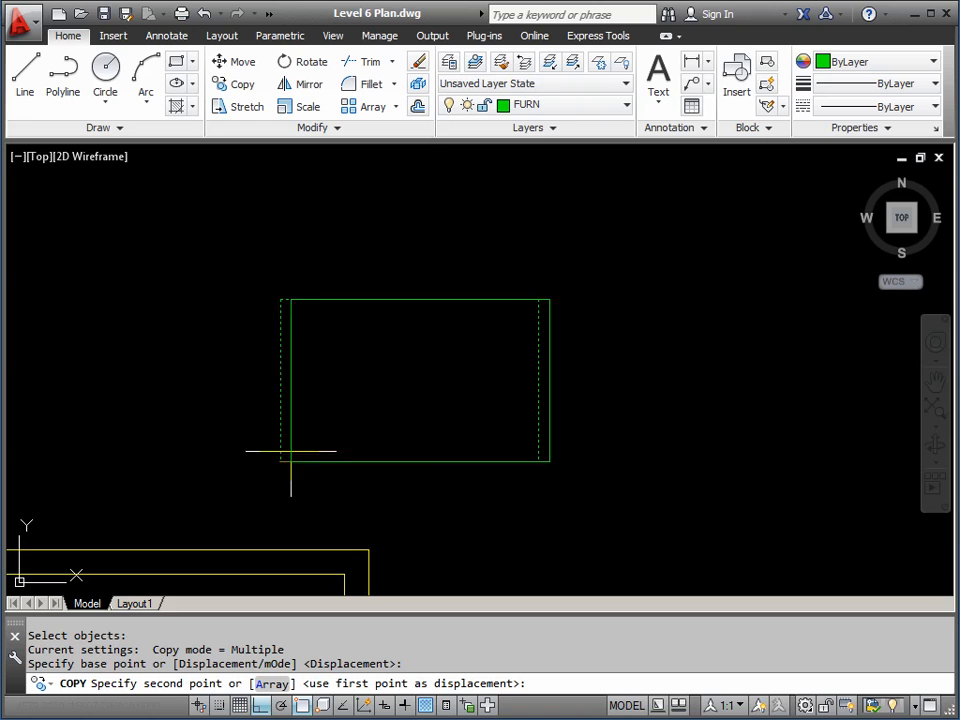
{"action": "left_click", "coordinate": [259, 706]}
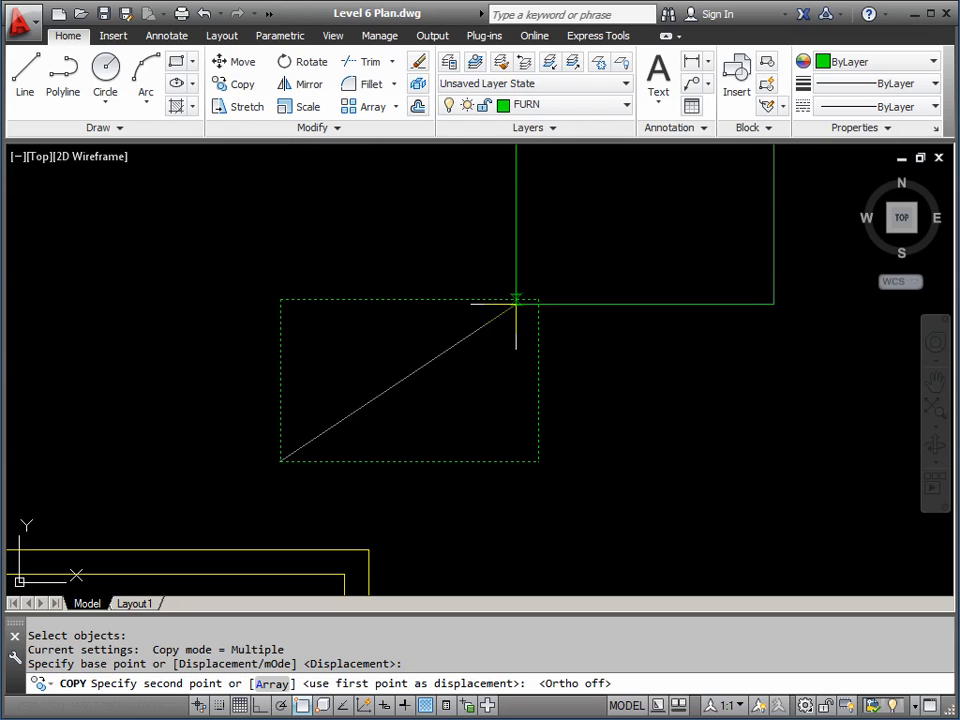
{"action": "middle_click_drag", "start_coordinate": [538, 300], "coordinate": [454, 394]}
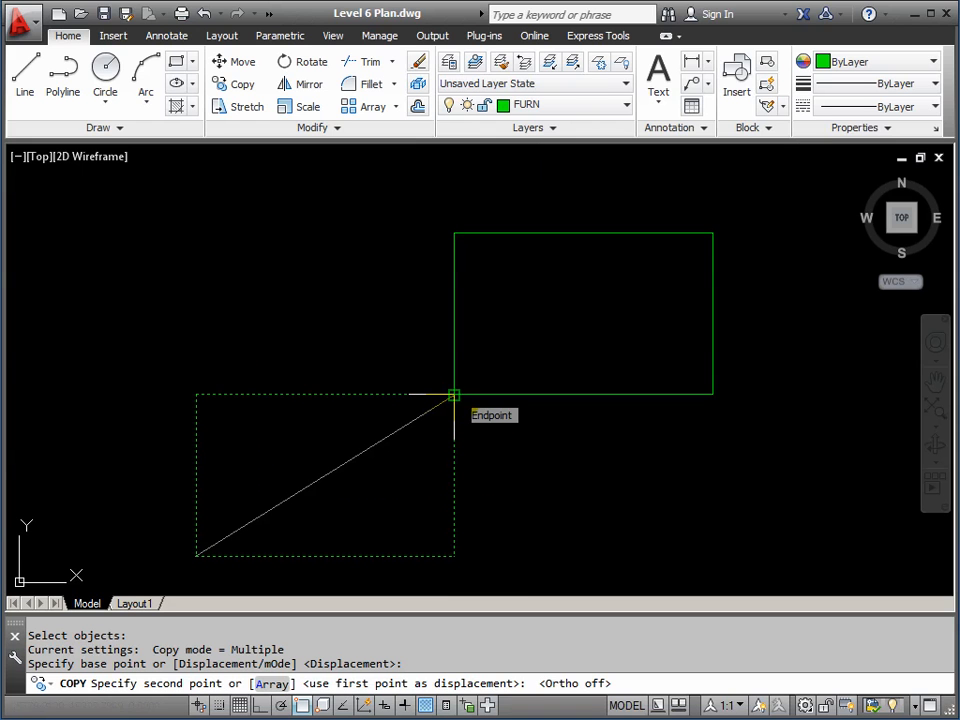
{"action": "left_click", "coordinate": [454, 394]}
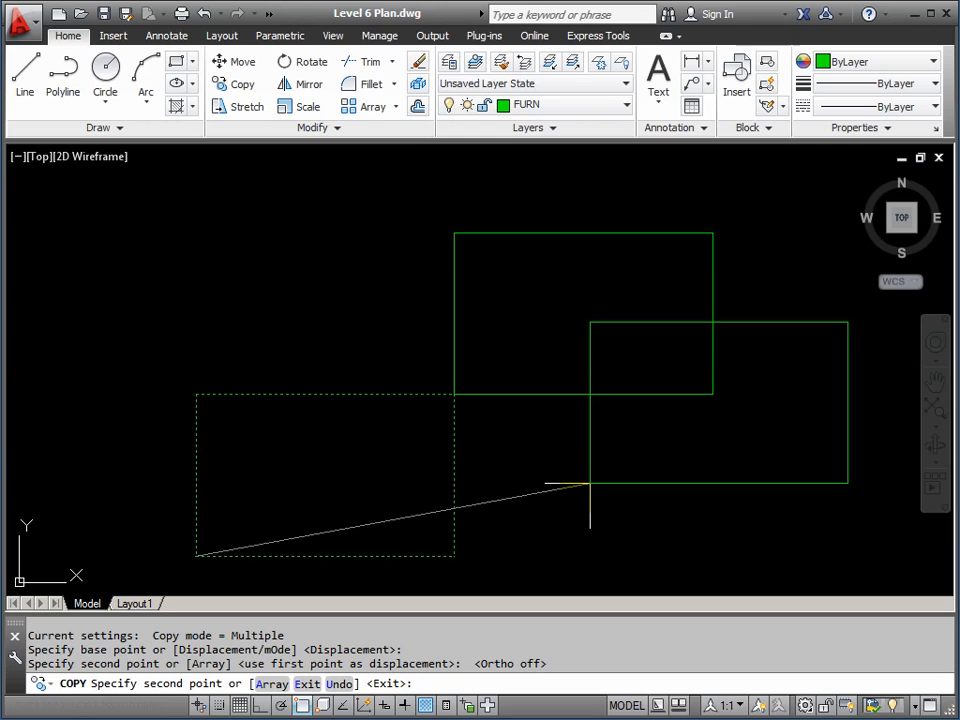
{"action": "key", "text": "Return"}
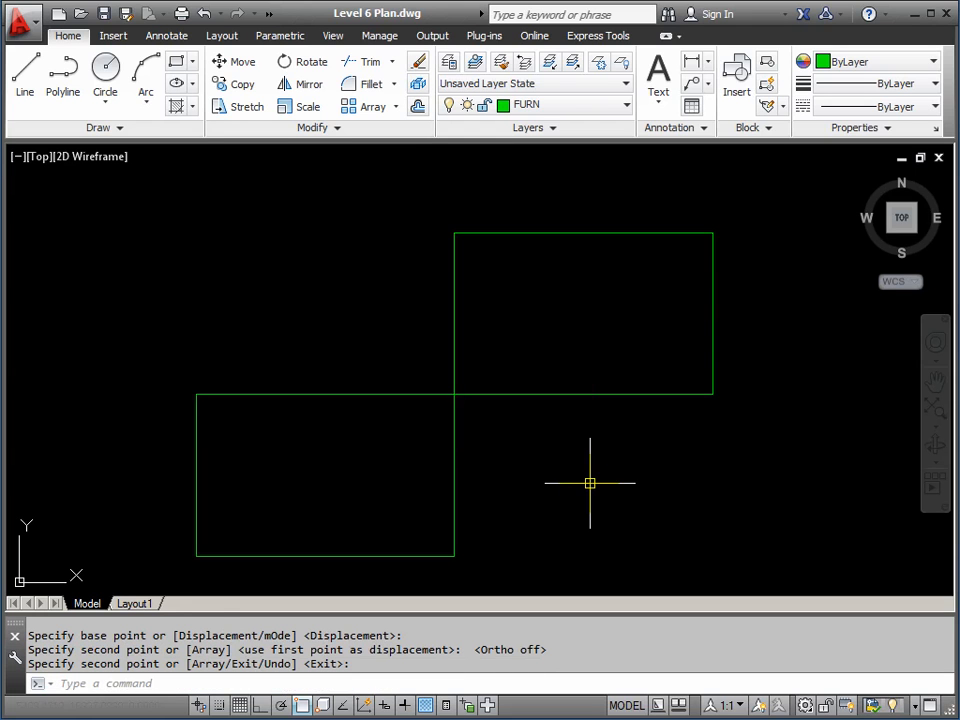
Erase all four lines of the copied rectangle, keeping only the original
{"action": "scroll", "coordinate": [446, 394], "scroll_direction": "up", "scroll_amount": 4}
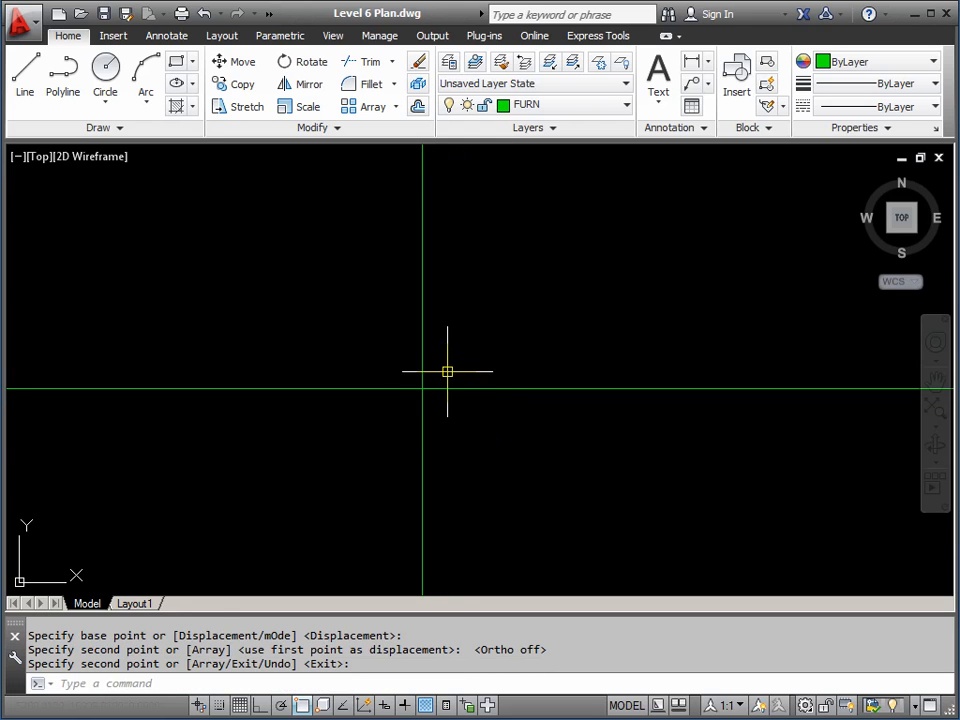
{"action": "scroll", "coordinate": [415, 390], "scroll_direction": "down", "scroll_amount": 4}
{"action": "mouse_move", "coordinate": [415, 390]}
{"action": "middle_mouse_down"}
{"action": "mouse_move", "coordinate": [443, 386]}
{"action": "mouse_move", "coordinate": [412, 365]}
{"action": "middle_mouse_up"}
{"action": "scroll", "coordinate": [443, 386], "scroll_direction": "up", "scroll_amount": 2}
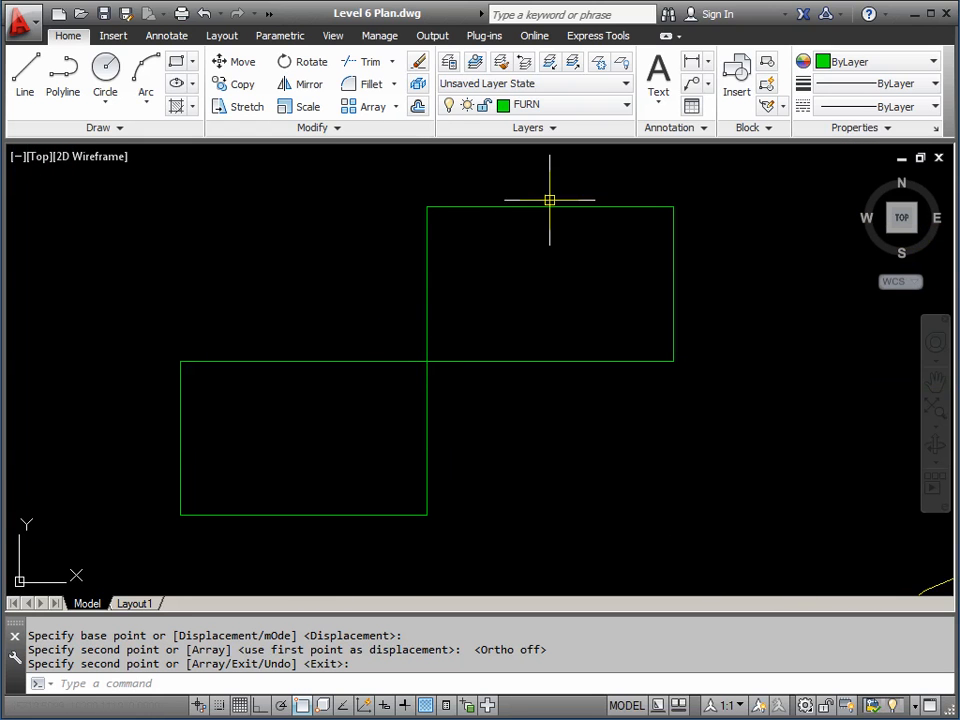
{"action": "left_click", "coordinate": [697, 199]}
{"action": "left_click", "coordinate": [468, 305]}
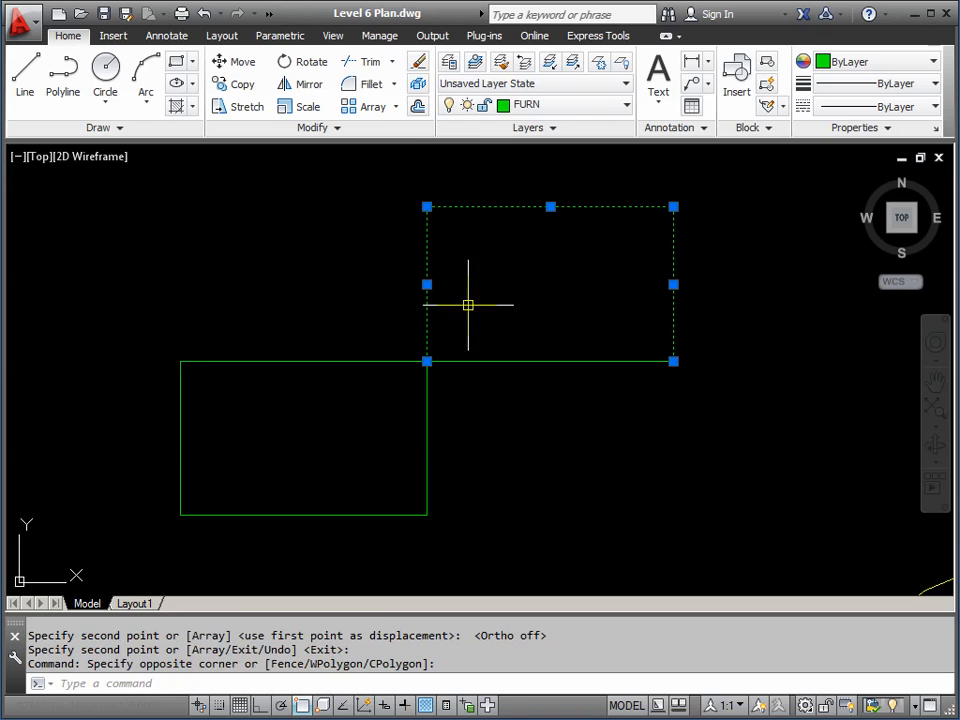
{"action": "key", "text": "Delete"}
{"action": "left_click", "coordinate": [530, 361]}
{"action": "key", "text": "Delete"}
Offset the room-side line of the slanted internal wall by 750 into the room
{"action": "middle_click_drag", "start_coordinate": [495, 317], "coordinate": [581, 302]}
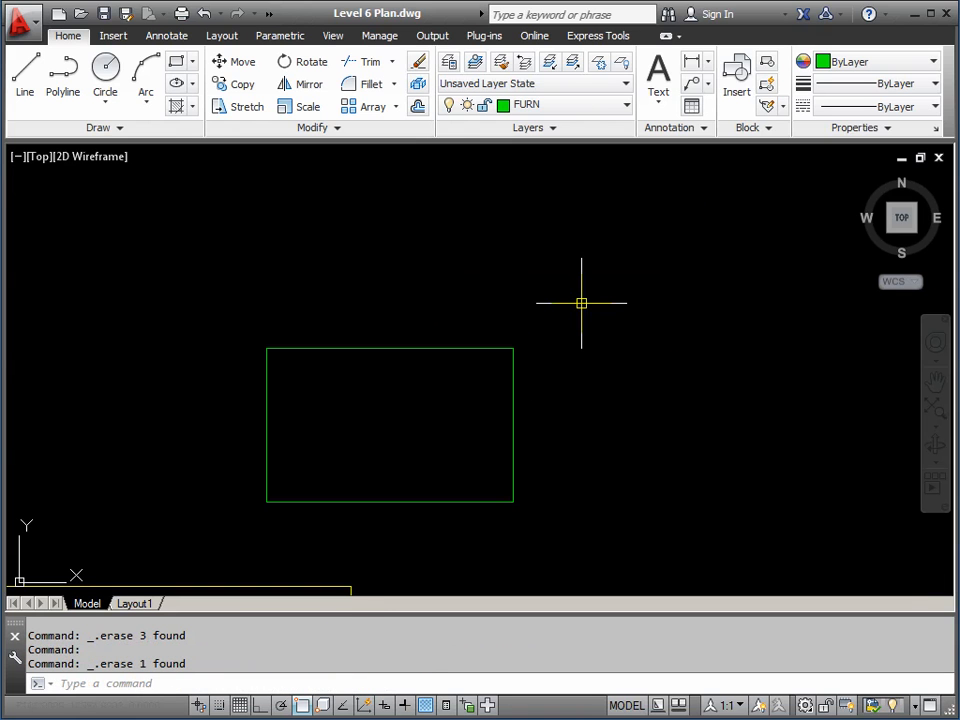
{"action": "scroll", "coordinate": [540, 289], "scroll_direction": "down", "scroll_amount": 1}
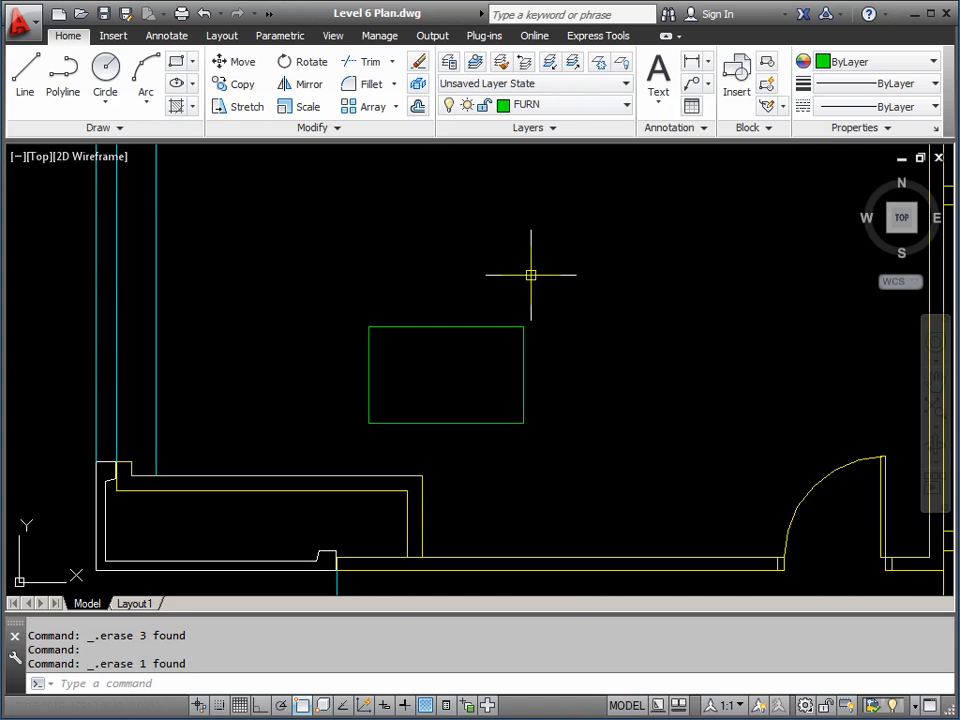
{"action": "scroll", "coordinate": [529, 261], "scroll_direction": "down", "scroll_amount": 2}
{"action": "mouse_move", "coordinate": [531, 239]}
{"action": "middle_mouse_down"}
{"action": "mouse_move", "coordinate": [514, 325]}
{"action": "mouse_move", "coordinate": [484, 317]}
{"action": "mouse_move", "coordinate": [476, 281]}
{"action": "mouse_move", "coordinate": [431, 354]}
{"action": "mouse_move", "coordinate": [381, 318]}
{"action": "middle_mouse_up"}
{"action": "scroll", "coordinate": [476, 281], "scroll_direction": "down", "scroll_amount": 2}
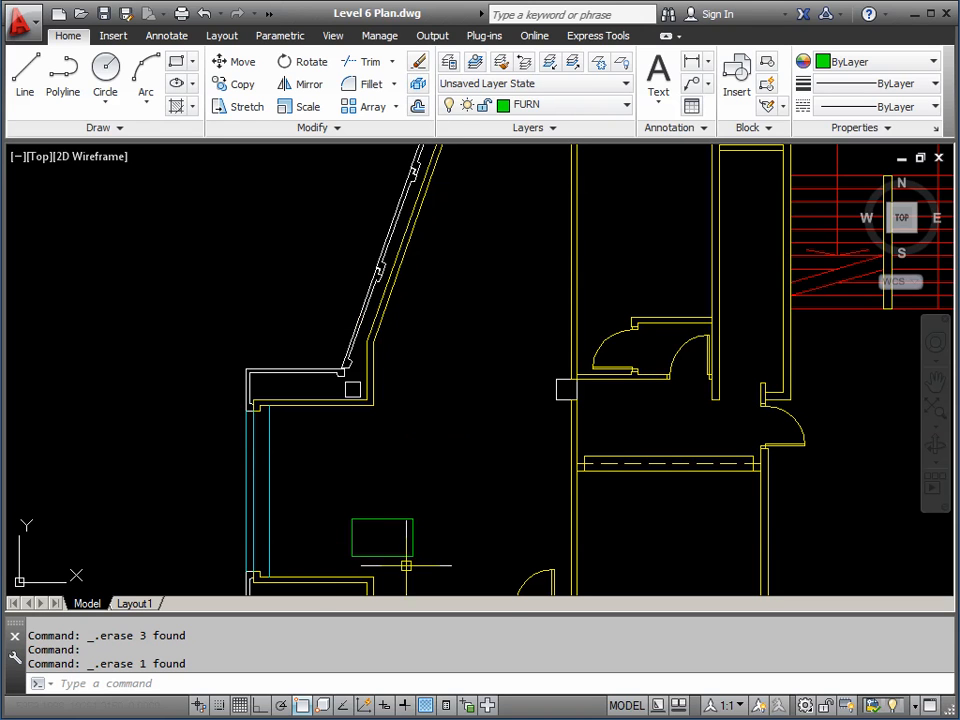
{"action": "mouse_move", "coordinate": [376, 525]}
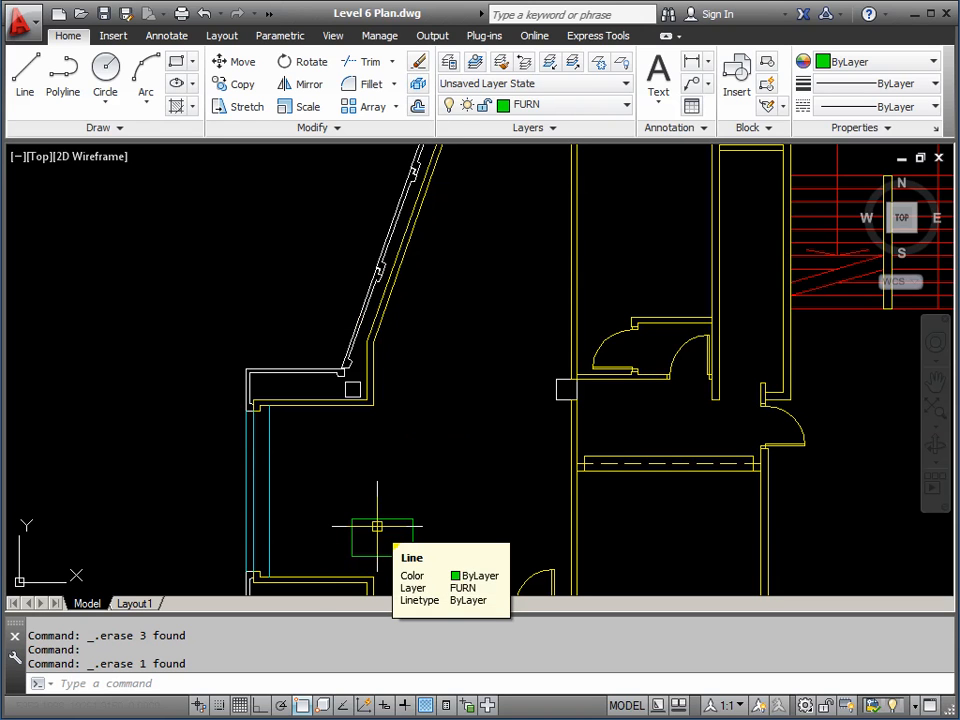
{"action": "middle_click_drag", "start_coordinate": [415, 270], "coordinate": [370, 380]}
{"action": "scroll", "coordinate": [354, 392], "scroll_direction": "up", "scroll_amount": 2}
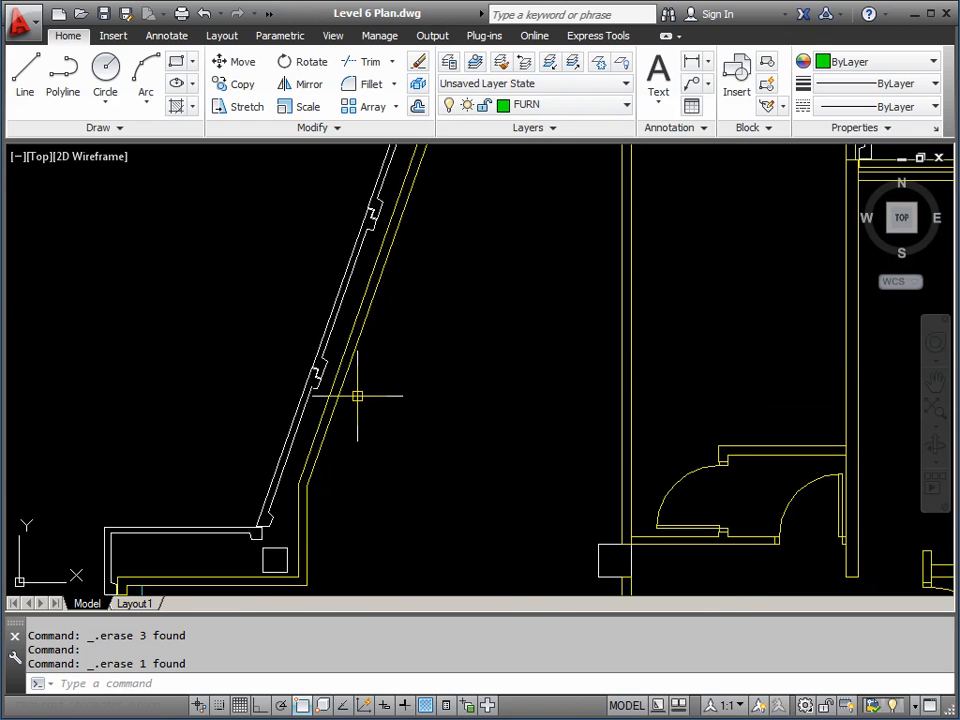
{"action": "scroll", "coordinate": [330, 442], "scroll_direction": "up", "scroll_amount": 1}
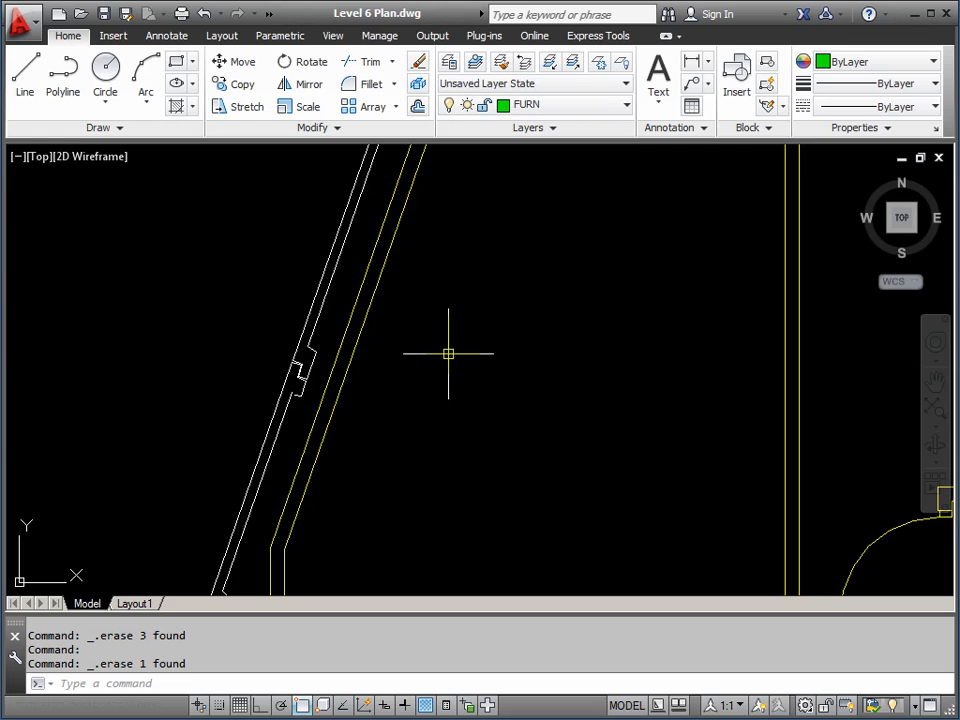
{"action": "middle_click_drag", "start_coordinate": [407, 446], "coordinate": [416, 389]}
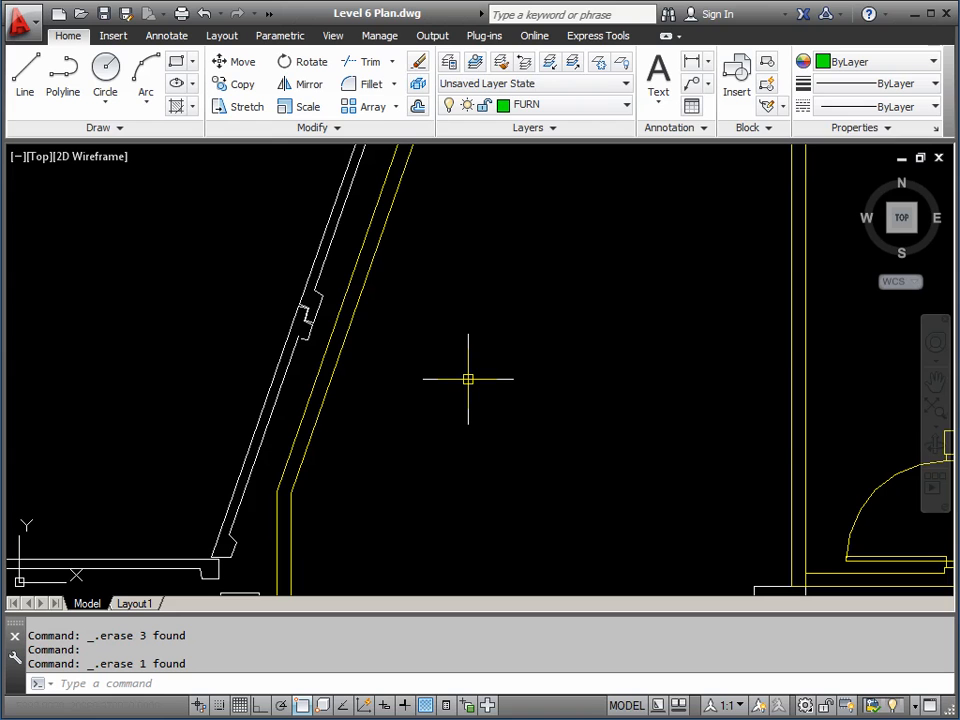
{"action": "type", "text": "o"}
{"action": "key", "text": "Return"}
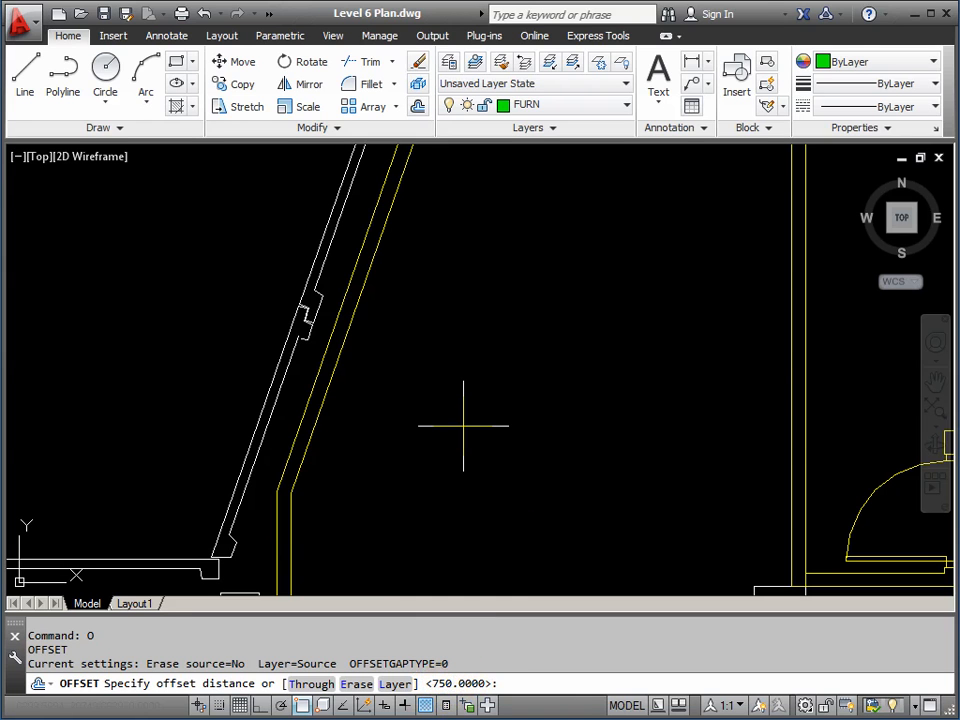
{"action": "key", "text": "Return"}
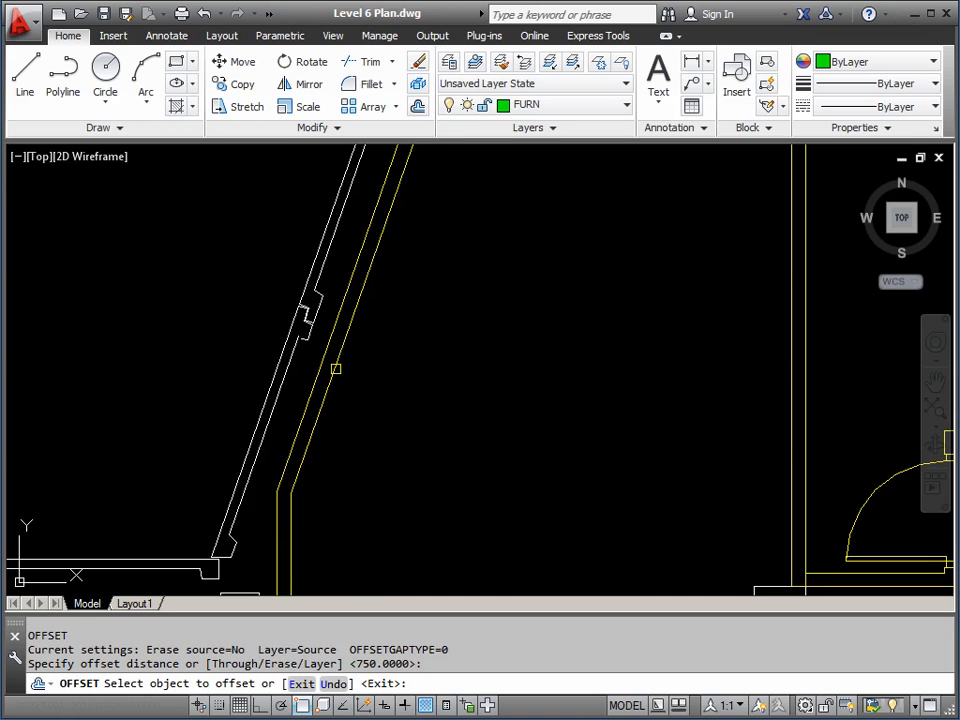
{"action": "left_click", "coordinate": [336, 369]}
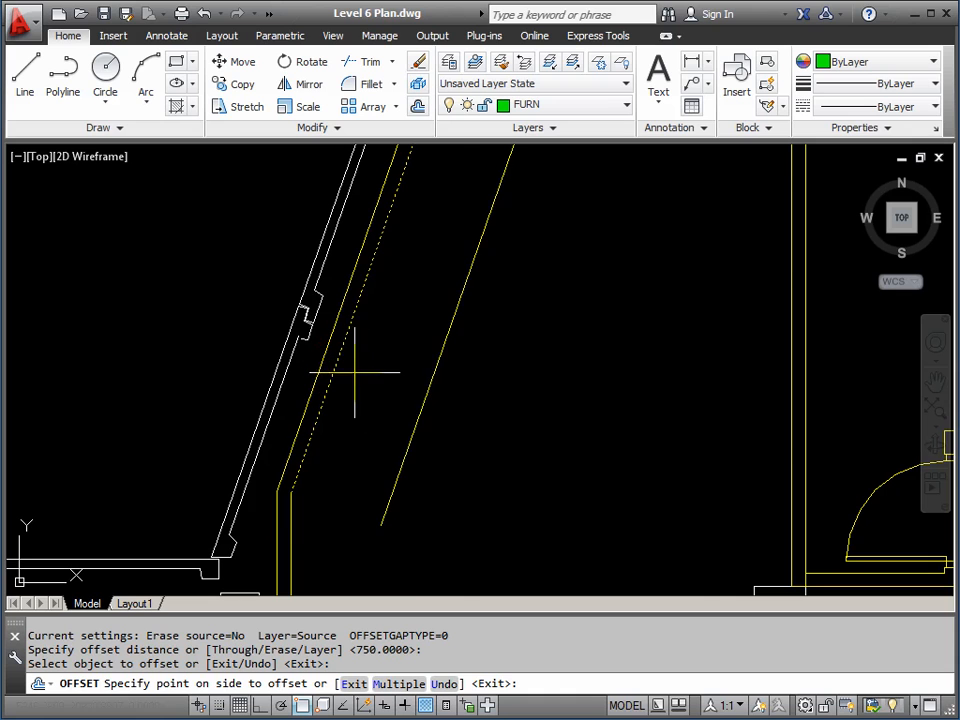
{"action": "left_click", "coordinate": [478, 418]}
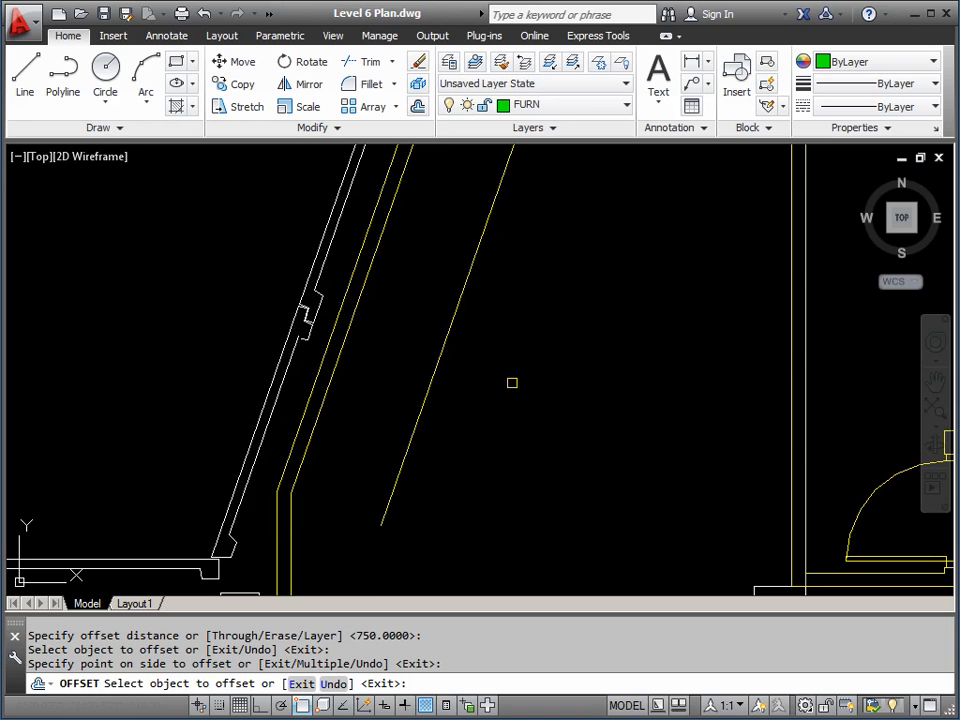
{"action": "key", "text": "Escape"}
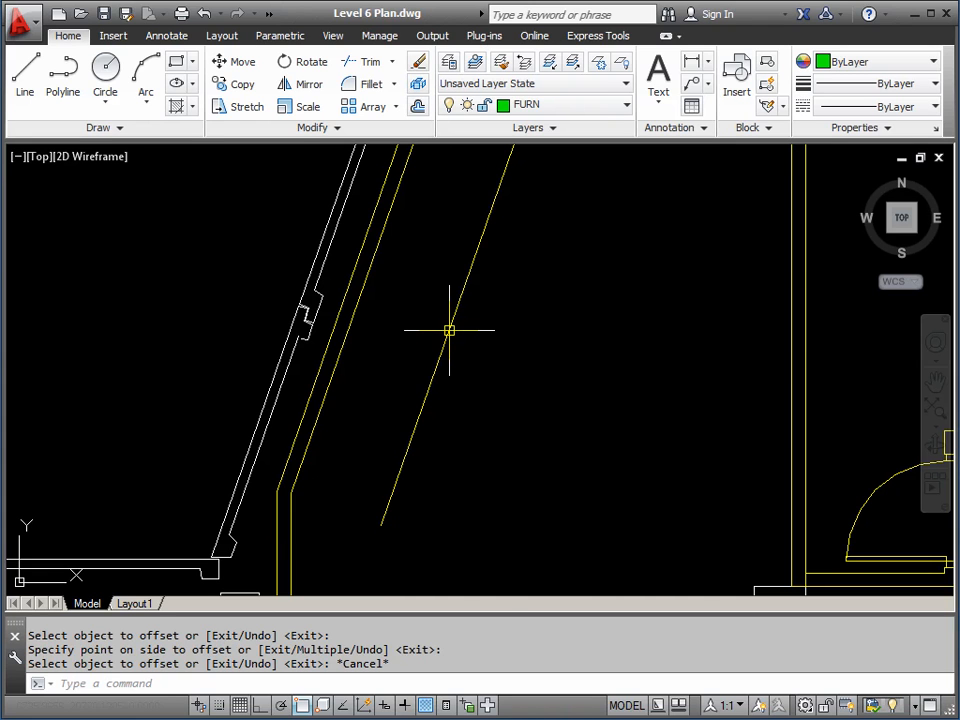
{"action": "left_click", "coordinate": [449, 330]}
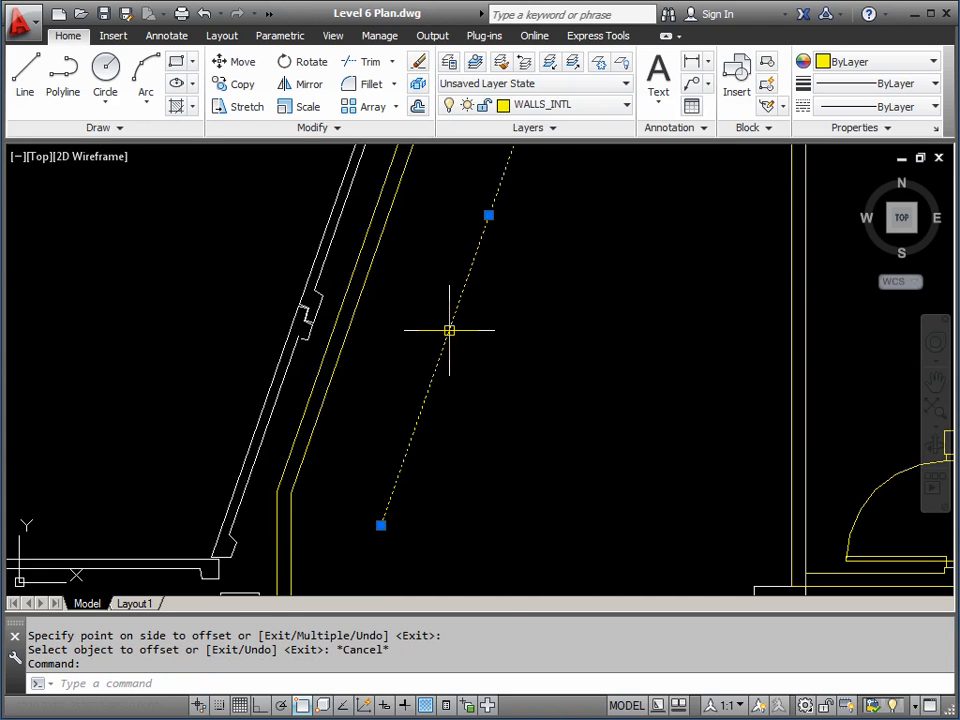
{"action": "left_click", "coordinate": [625, 110]}
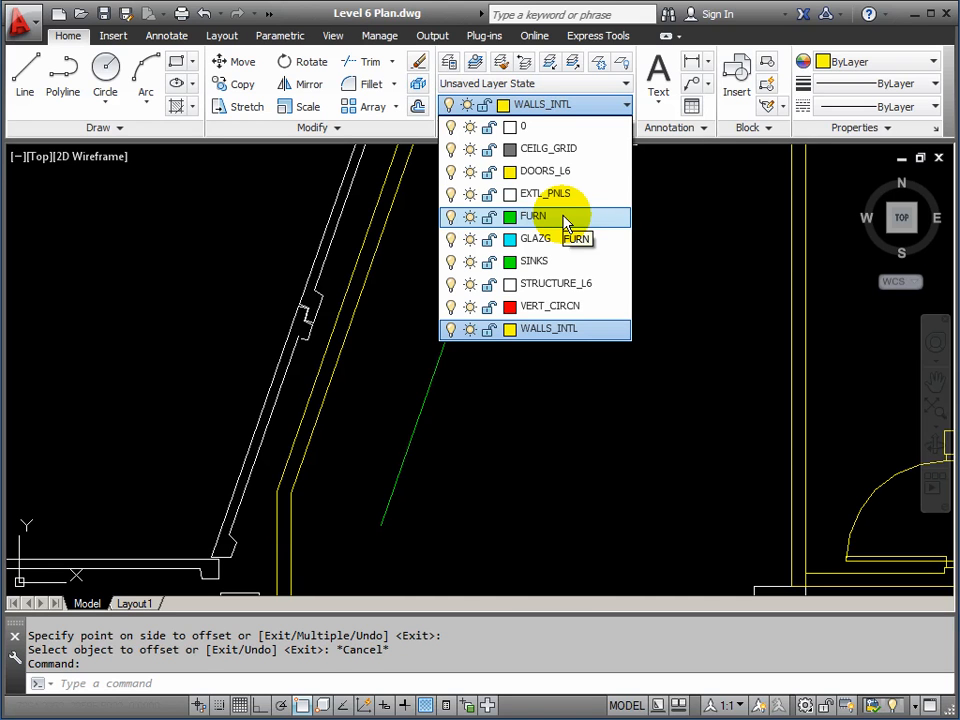
{"action": "left_click", "coordinate": [686, 261]}
{"action": "middle_click_drag", "start_coordinate": [604, 278], "coordinate": [666, 285]}
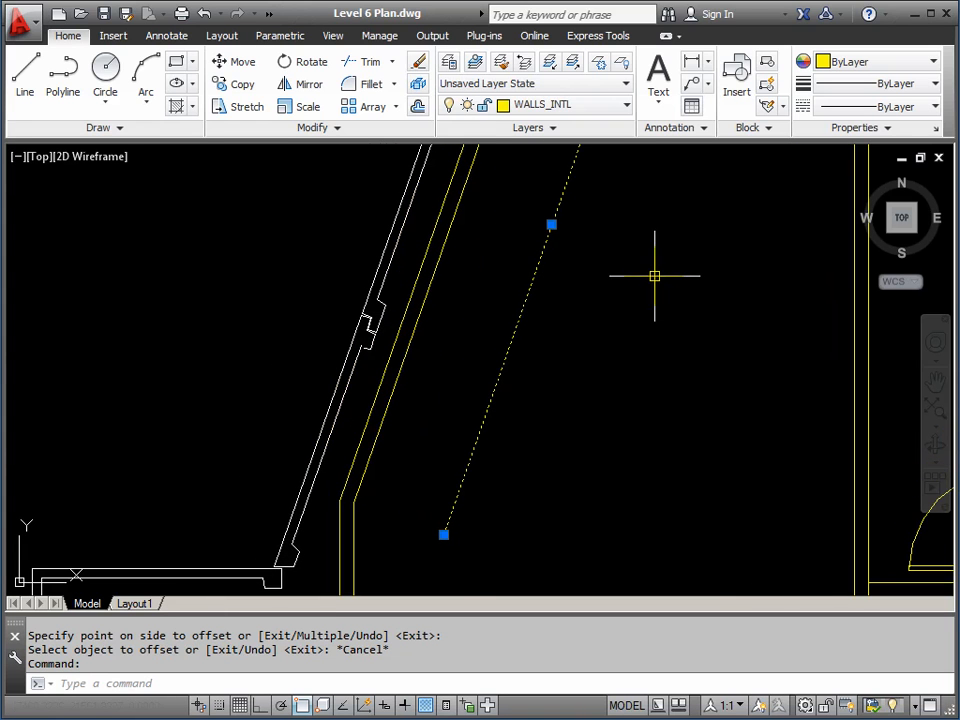
Open the Properties palette for the offset line, bring it fully into view and clear the selection
{"action": "type", "text": "CH"}
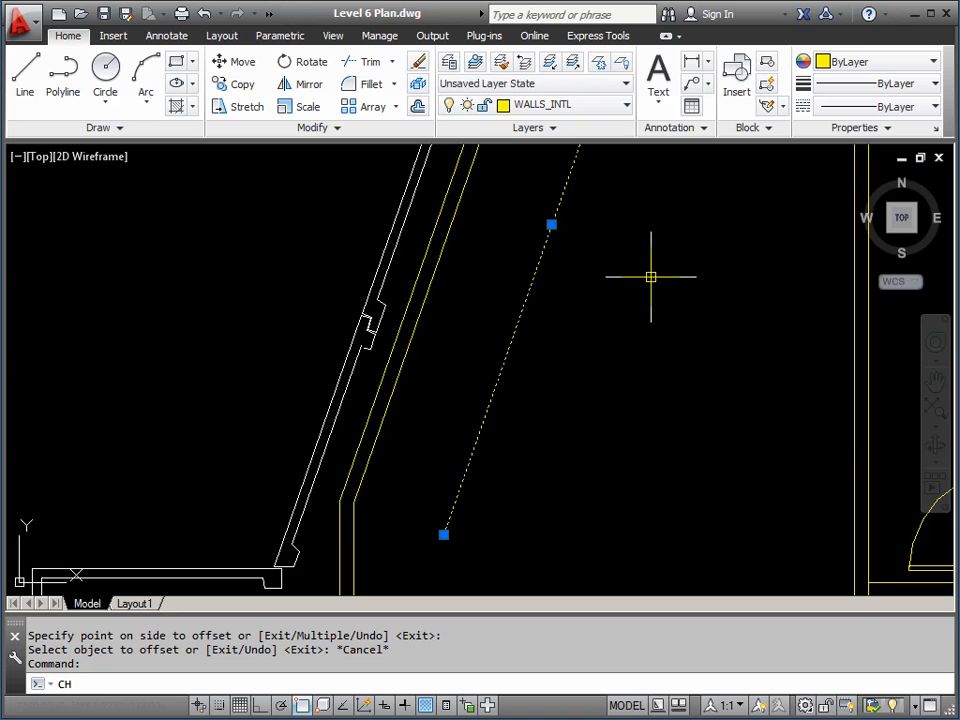
{"action": "key", "text": "Return"}
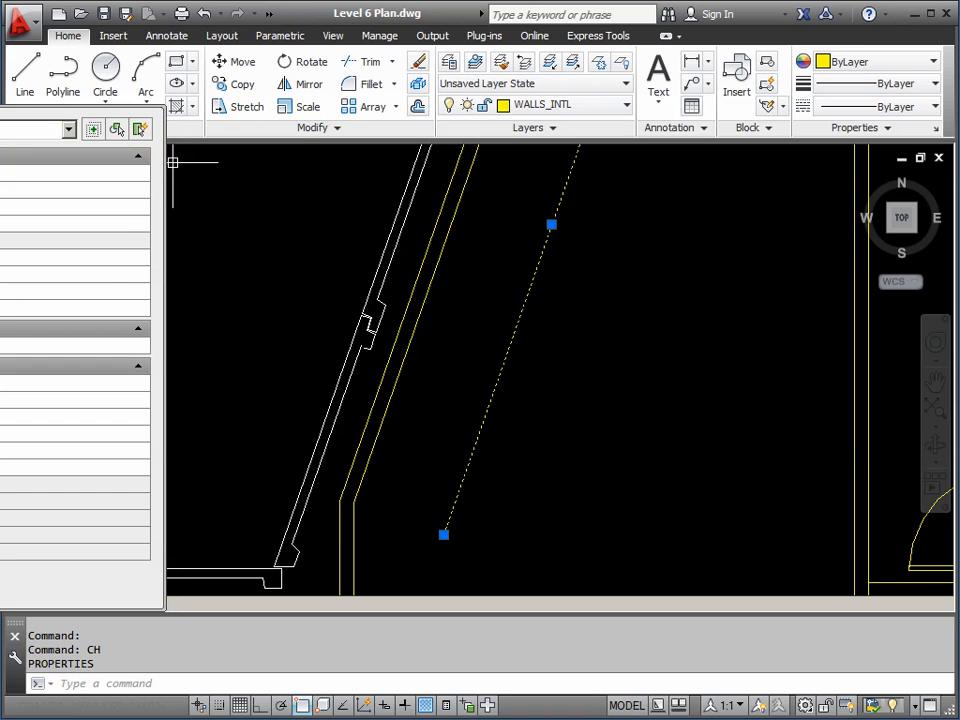
{"action": "mouse_move", "coordinate": [163, 260]}
{"action": "left_mouse_down"}
{"action": "mouse_move", "coordinate": [0, 259]}
{"action": "mouse_move", "coordinate": [58, 261]}
{"action": "mouse_move", "coordinate": [46, 258]}
{"action": "mouse_move", "coordinate": [56, 281]}
{"action": "left_mouse_up"}
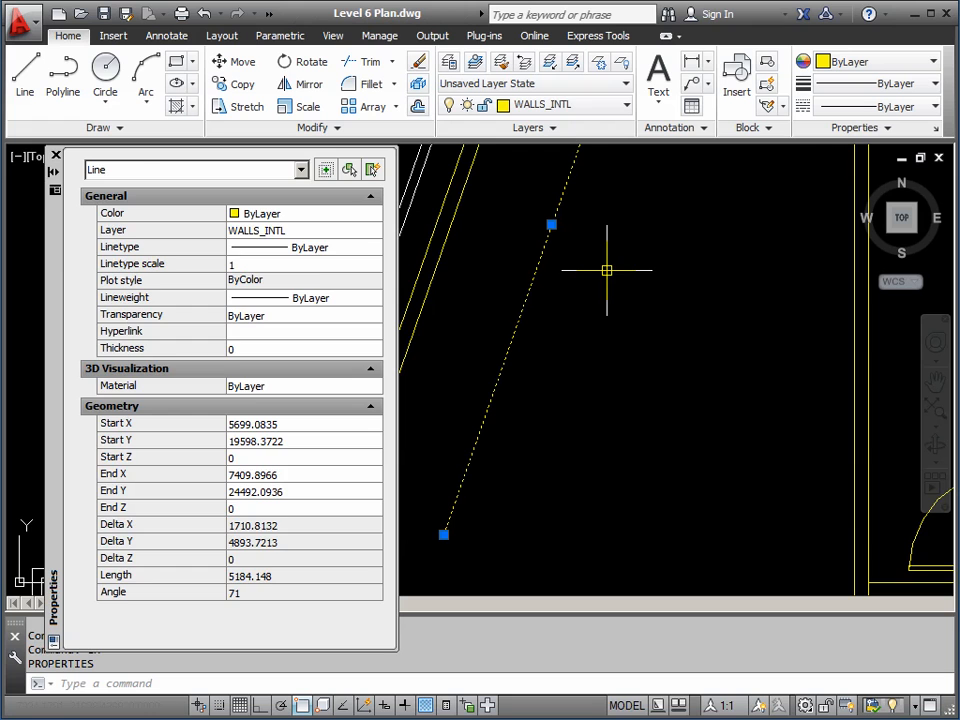
{"action": "key", "text": "Escape"}
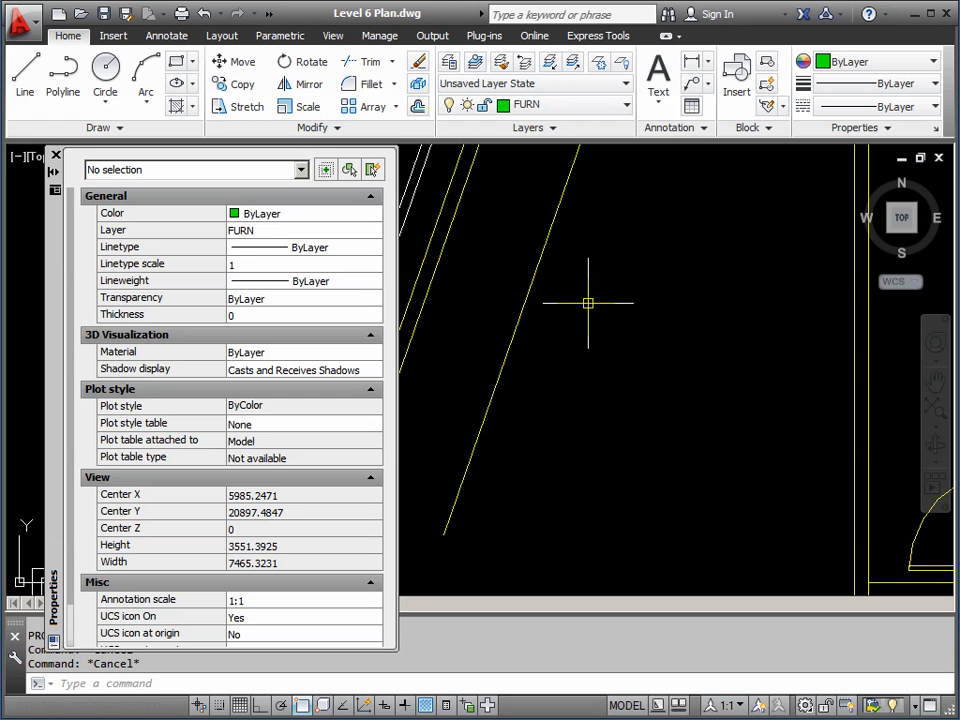
Change the offset slanted line's layer to FURN in its properties
{"action": "left_click", "coordinate": [550, 231]}
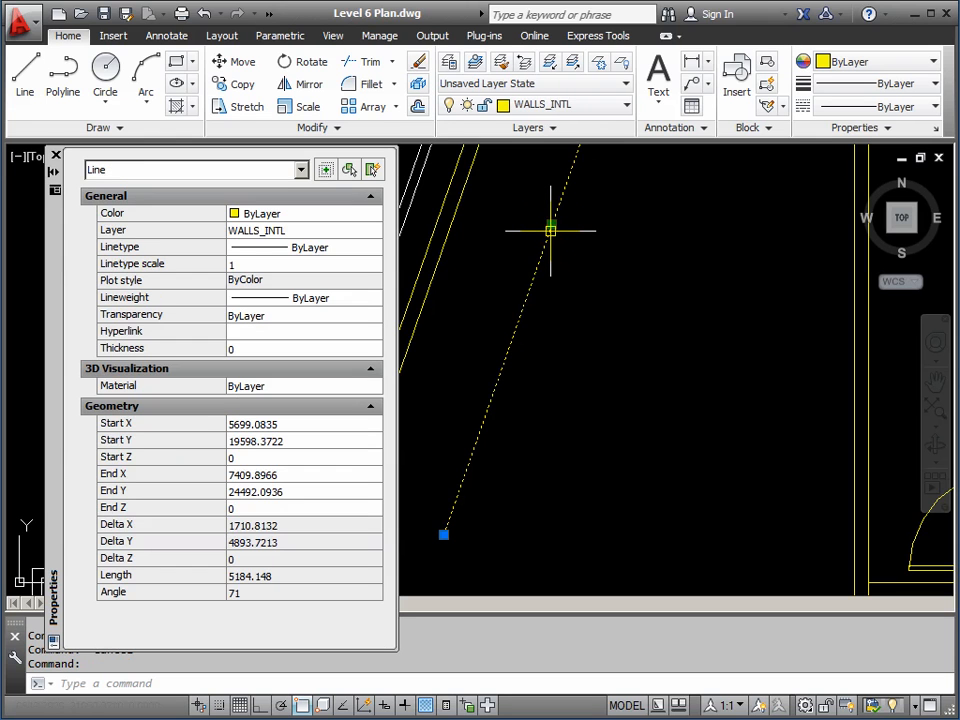
{"action": "left_click", "coordinate": [366, 231]}
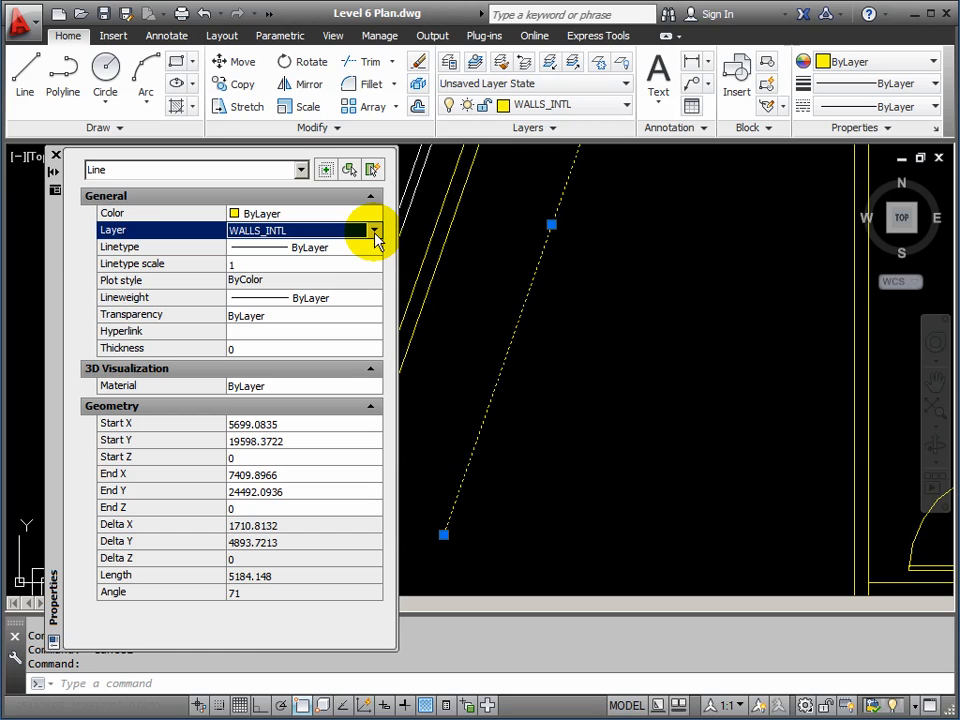
{"action": "left_click", "coordinate": [375, 232]}
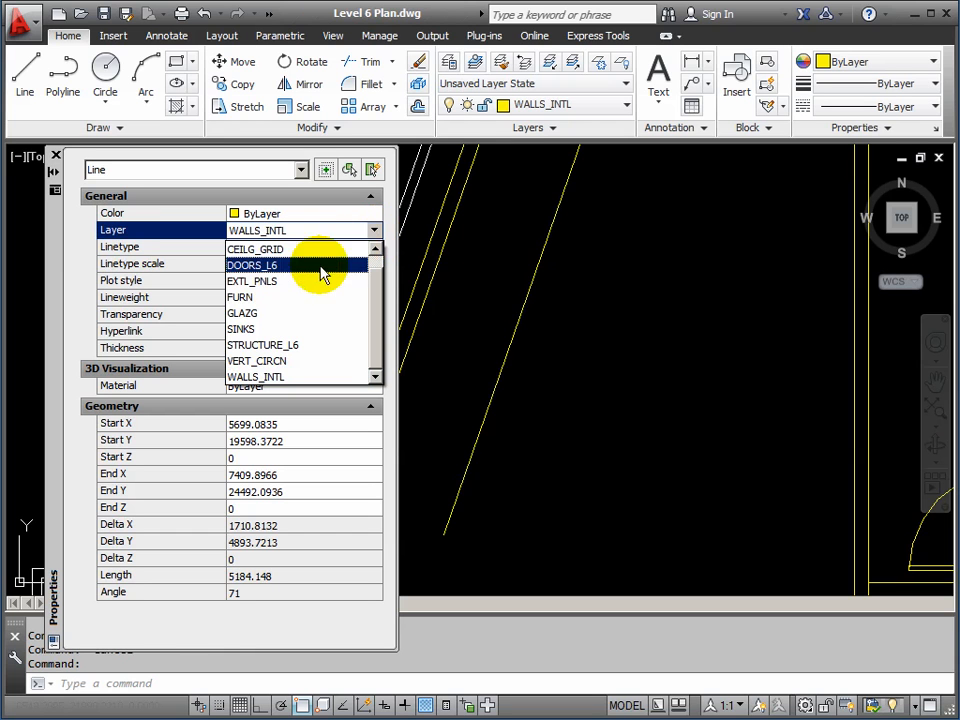
{"action": "left_click", "coordinate": [272, 299]}
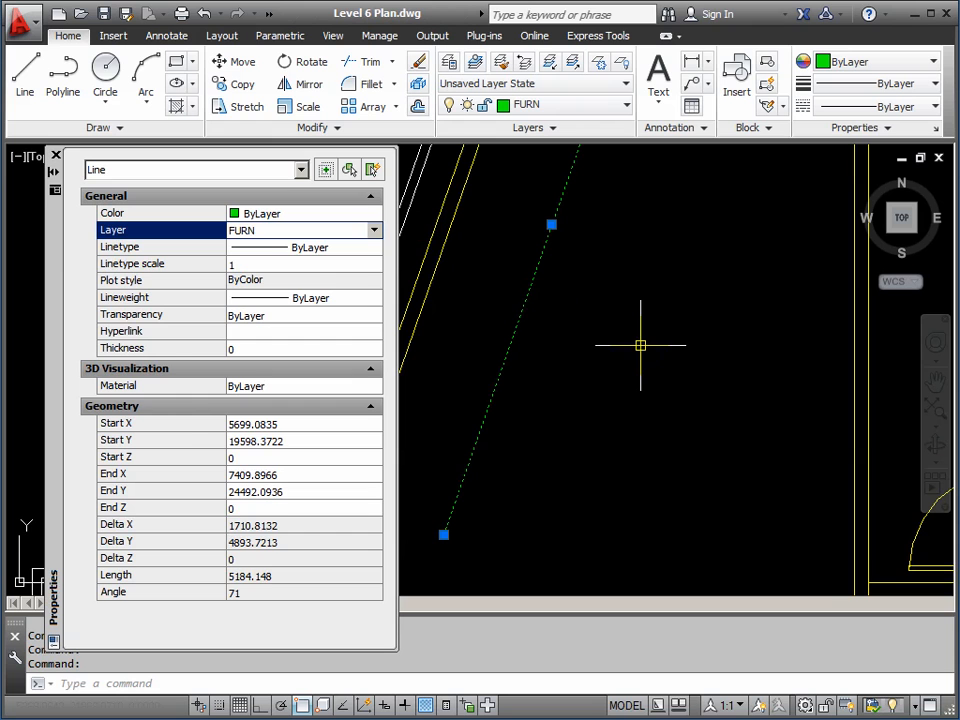
Close the Properties palette and draw a line from near the green slanted line's lower end perpendicular to the room-side wall line
{"action": "key", "text": "Escape"}
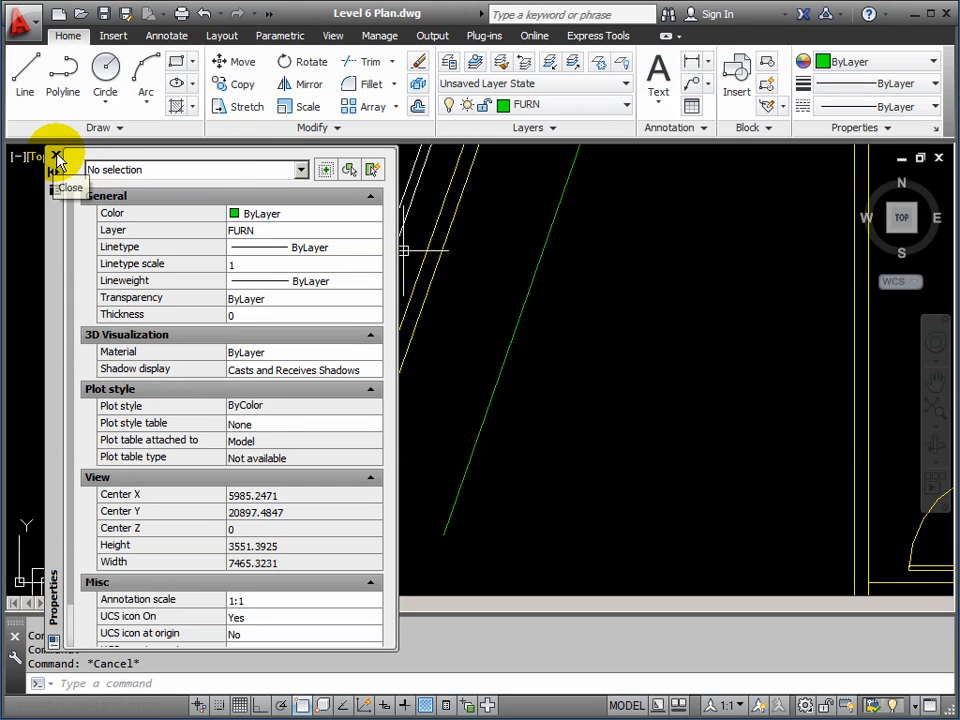
{"action": "left_click", "coordinate": [57, 158]}
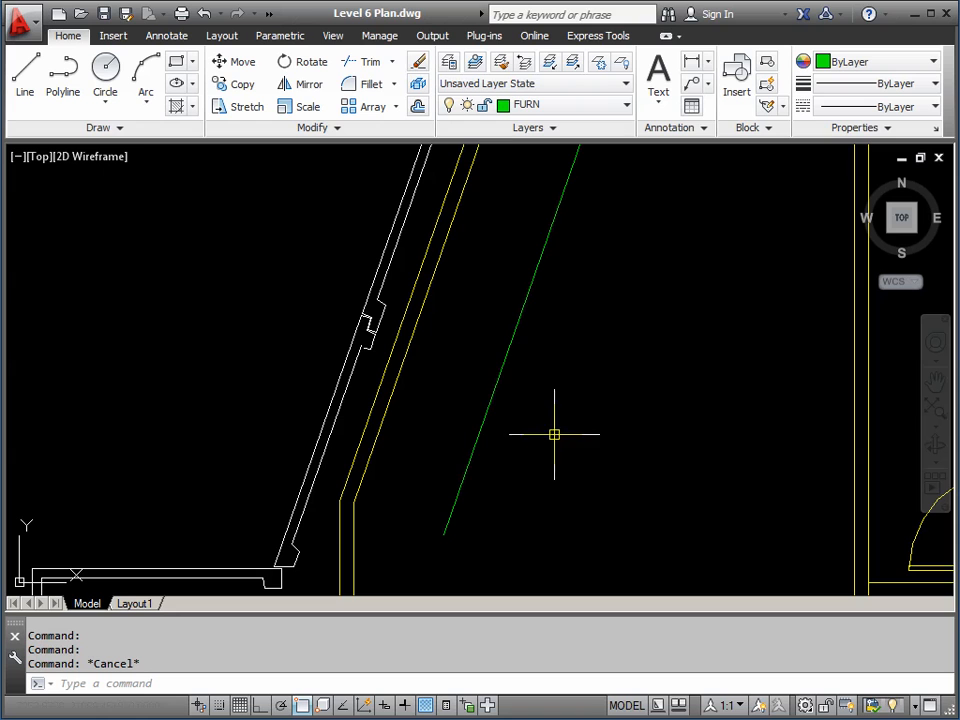
{"action": "mouse_move", "coordinate": [493, 389]}
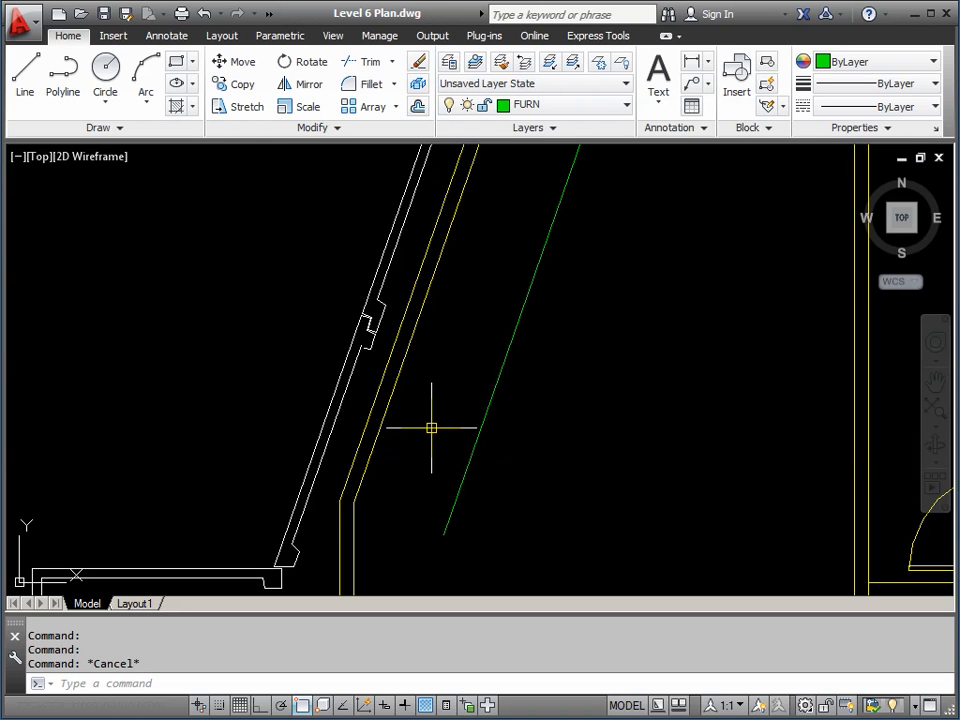
{"action": "type", "text": "L"}
{"action": "key", "text": "Return"}
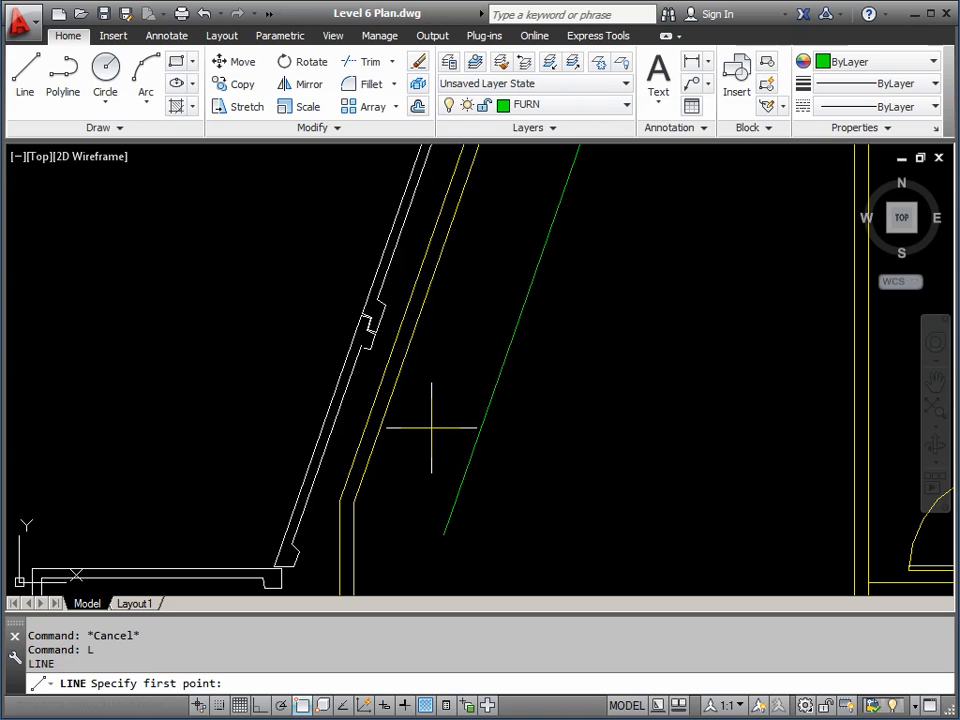
{"action": "left_click", "coordinate": [466, 468]}
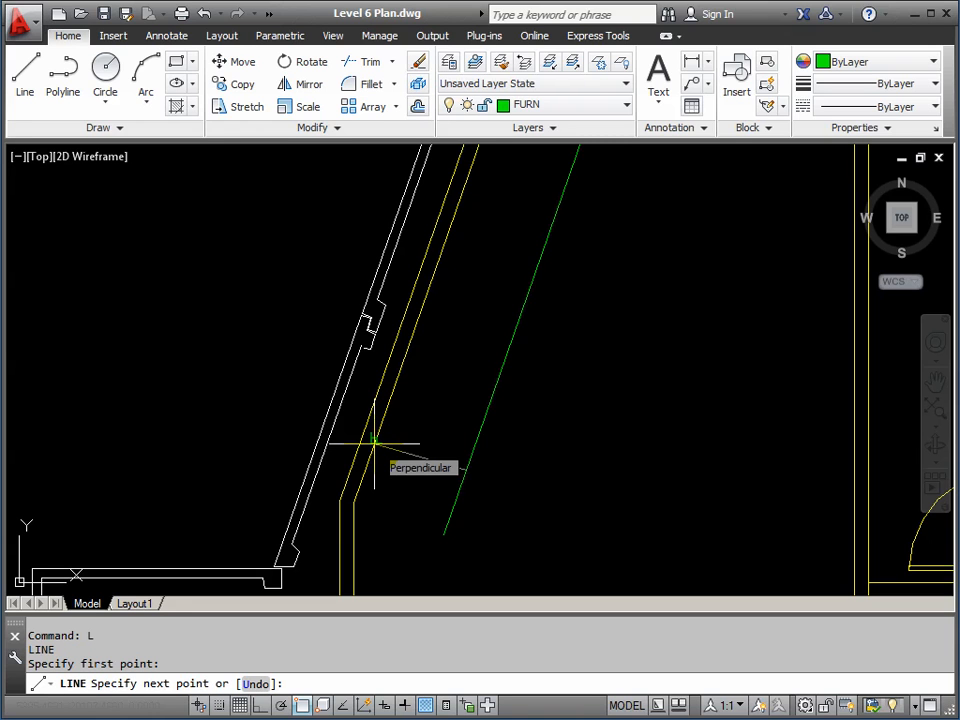
{"action": "left_click", "coordinate": [374, 441]}
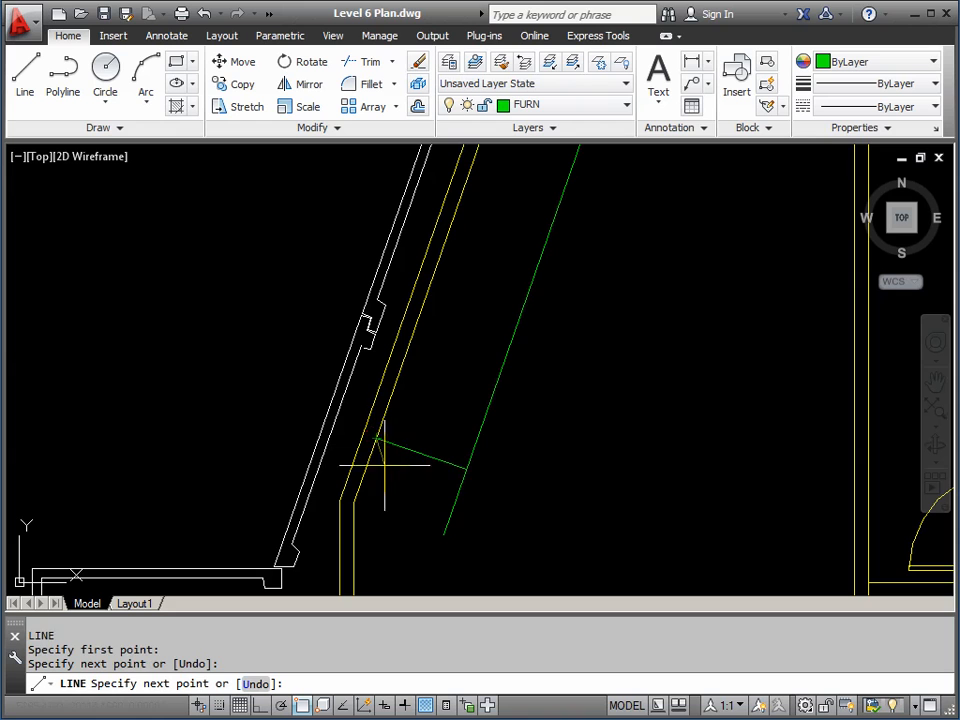
{"action": "key", "text": "Return"}
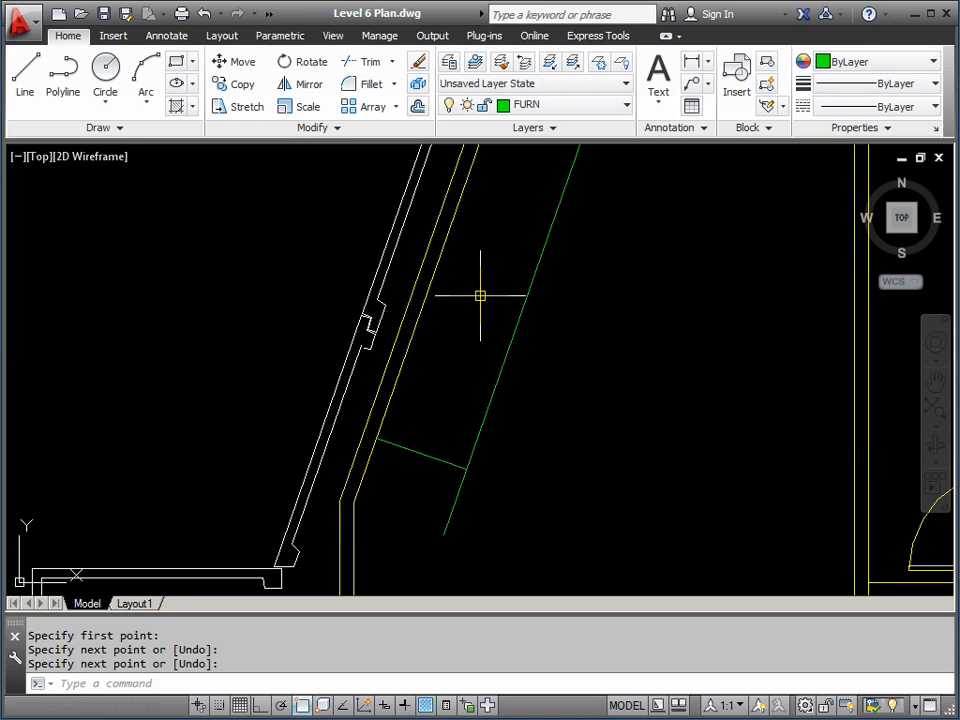
Offset the short perpendicular line by 1200 up along the slanted wall
{"action": "type", "text": "O"}
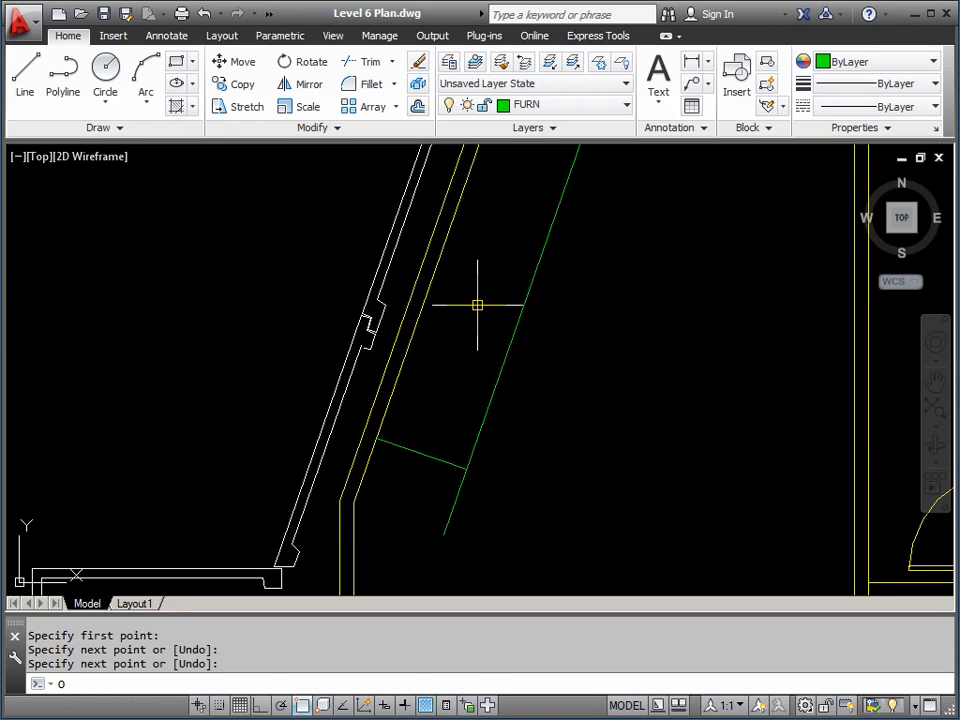
{"action": "key", "text": "Return"}
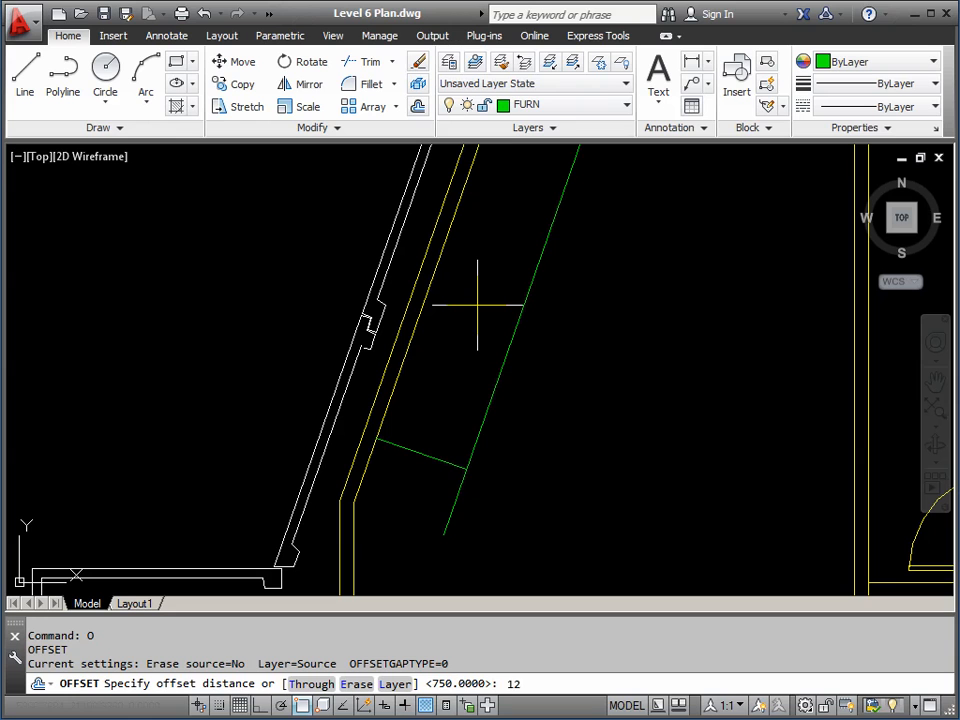
{"action": "key", "text": "Return"}
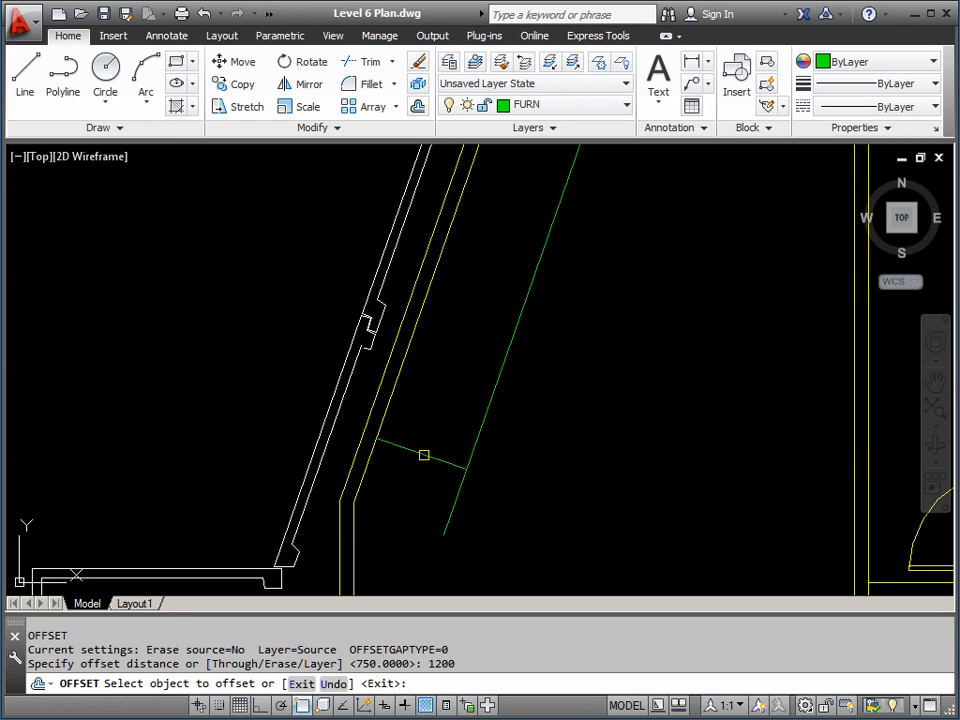
{"action": "left_click", "coordinate": [424, 455]}
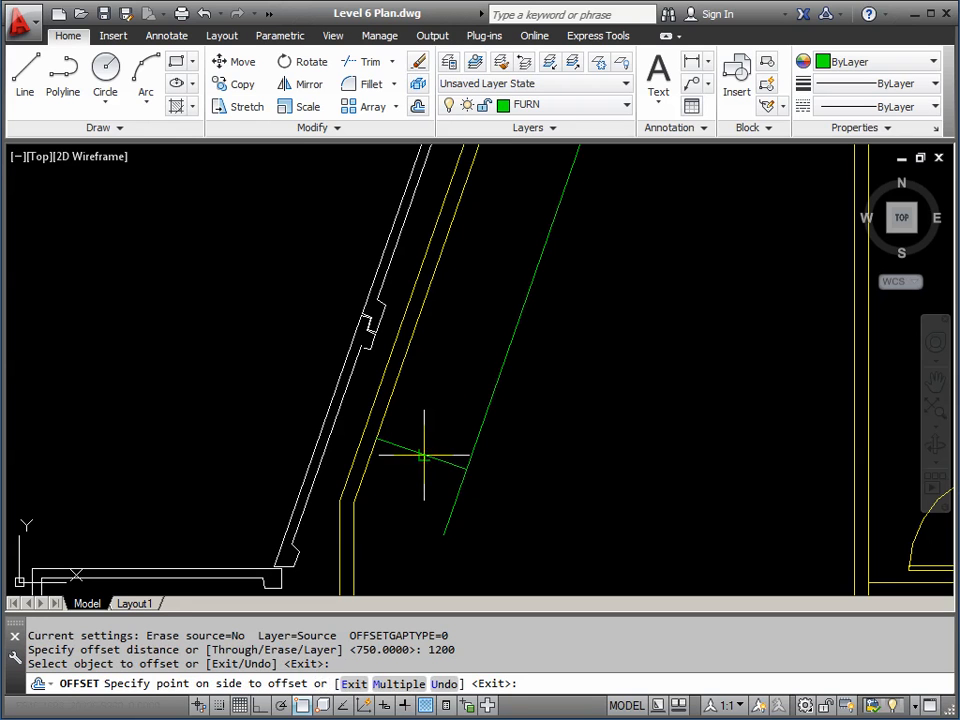
{"action": "left_click", "coordinate": [457, 363]}
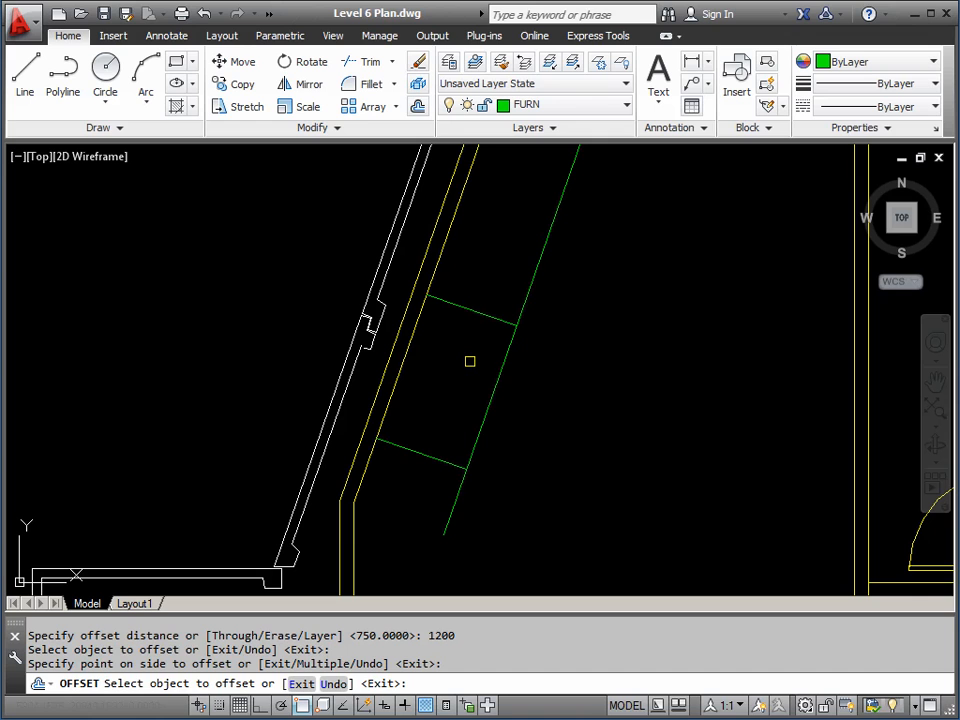
{"action": "key", "text": "Escape"}
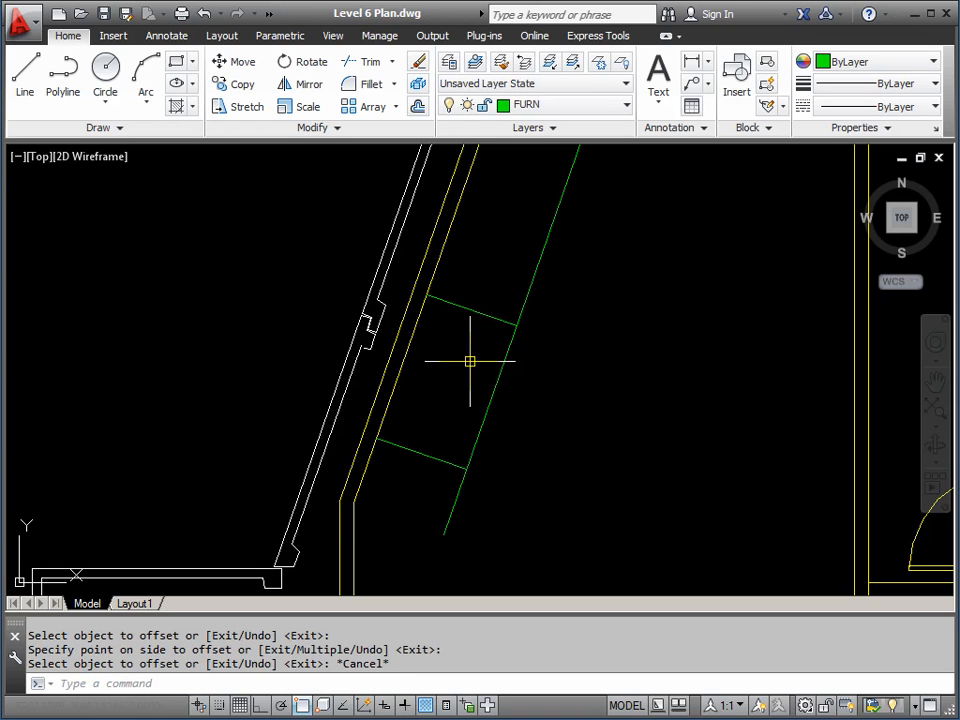
Fillet the long slanted green line with both short perpendicular lines at radius 0 to square off the two room-side corners
{"action": "type", "text": "F"}
{"action": "key", "text": "Return"}
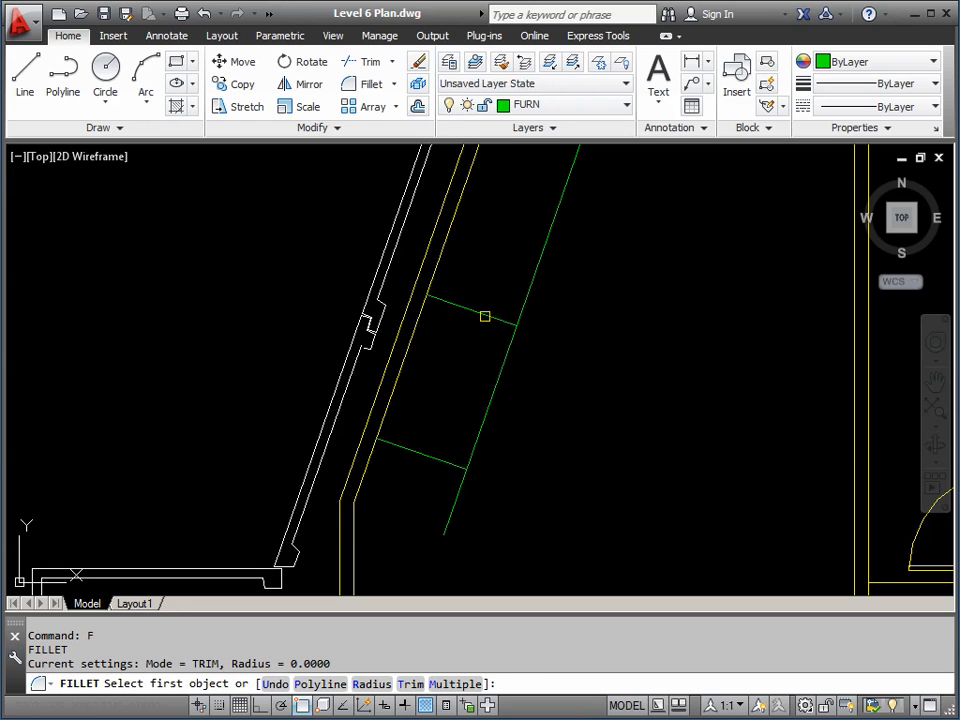
{"action": "left_click", "coordinate": [485, 316]}
{"action": "left_click", "coordinate": [505, 350]}
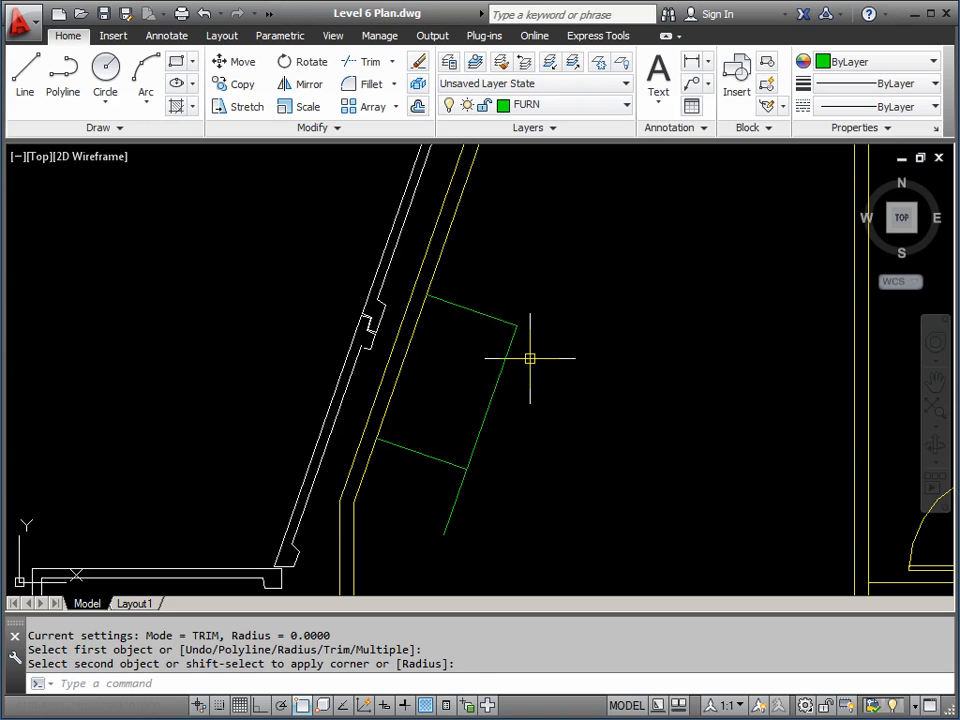
{"action": "key", "text": "Return"}
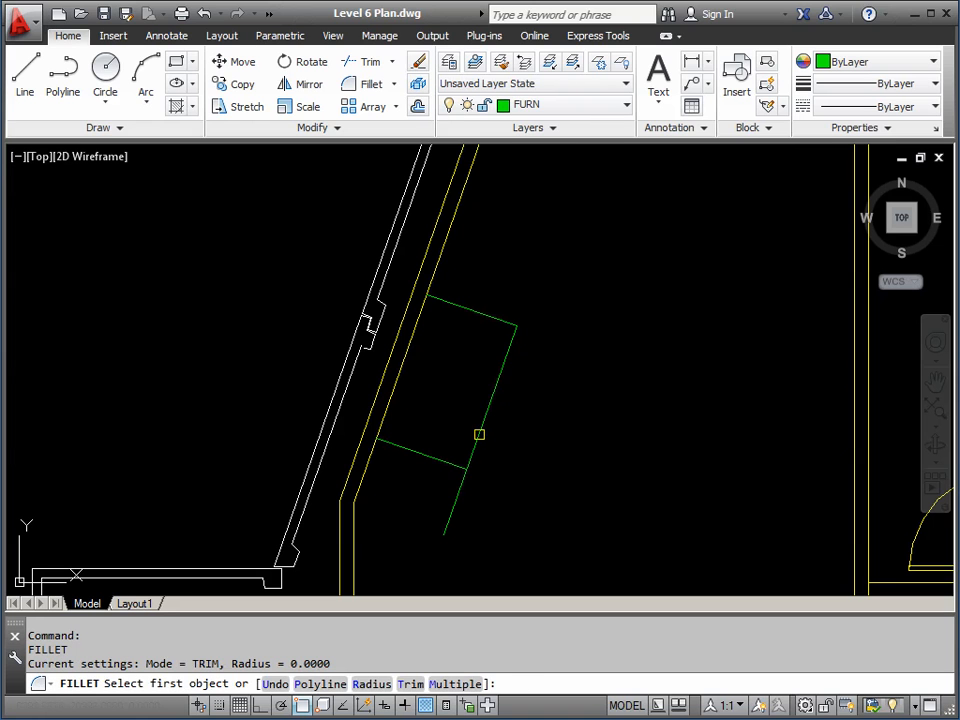
{"action": "left_click", "coordinate": [479, 434]}
{"action": "left_click", "coordinate": [420, 455]}
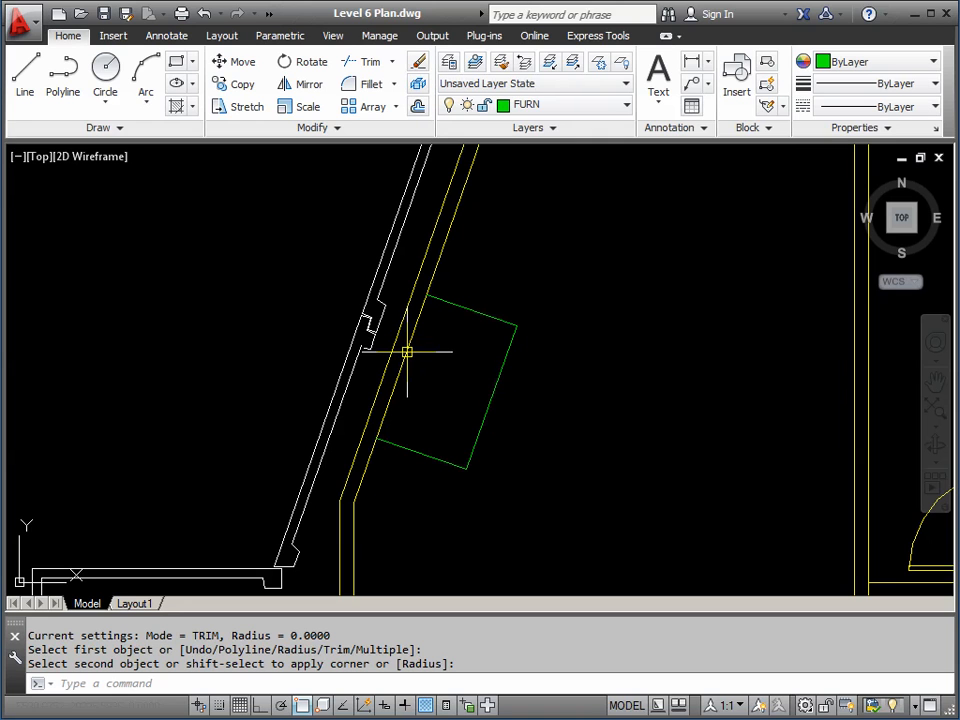
Offset the rectangle's room-side line by 750 back toward the wall to close the fourth side
{"action": "type", "text": "0"}
{"action": "key", "text": "Return"}
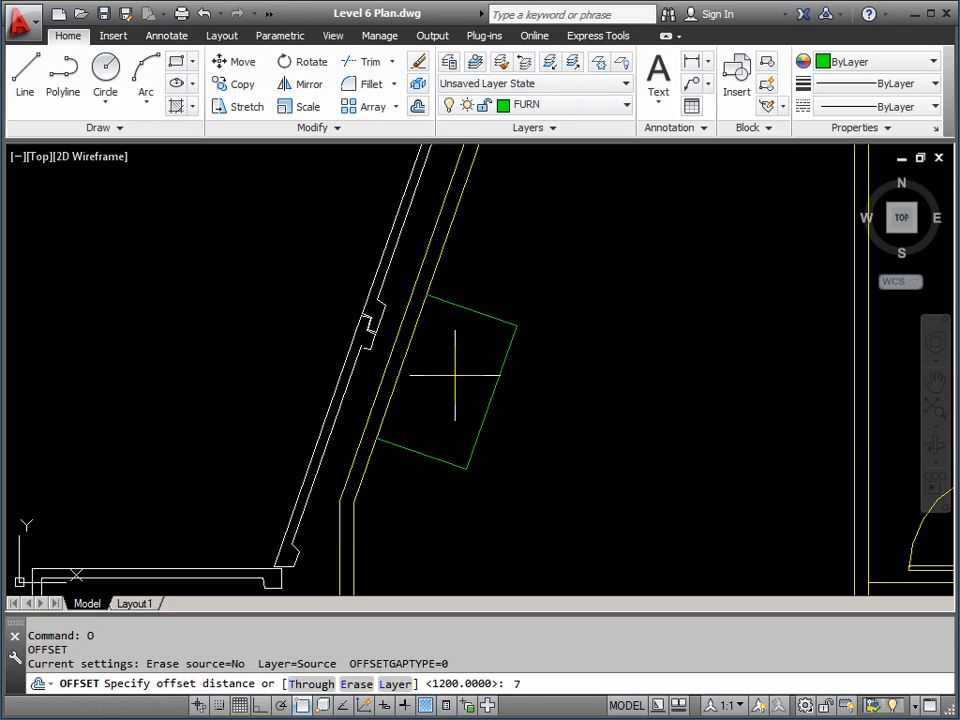
{"action": "key", "text": "Return"}
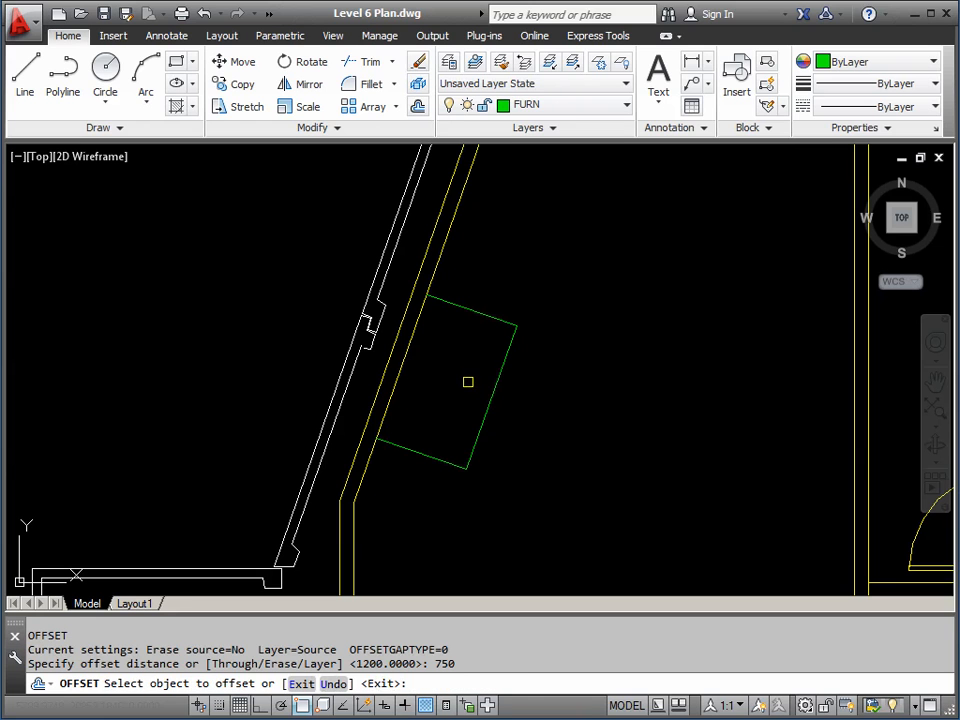
{"action": "left_click", "coordinate": [487, 401]}
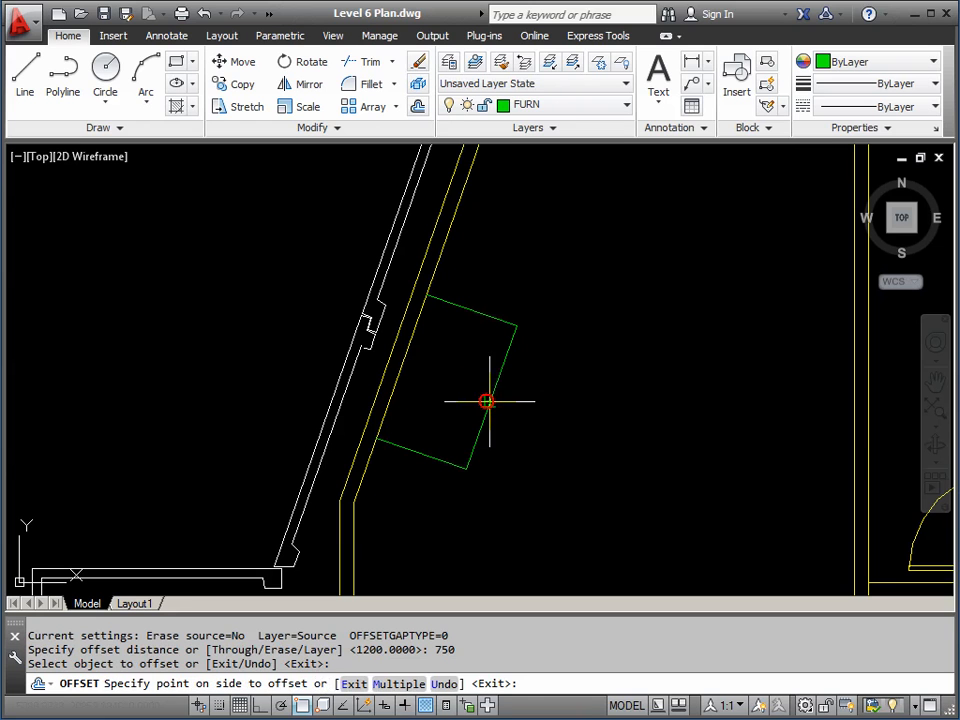
{"action": "left_click", "coordinate": [439, 378]}
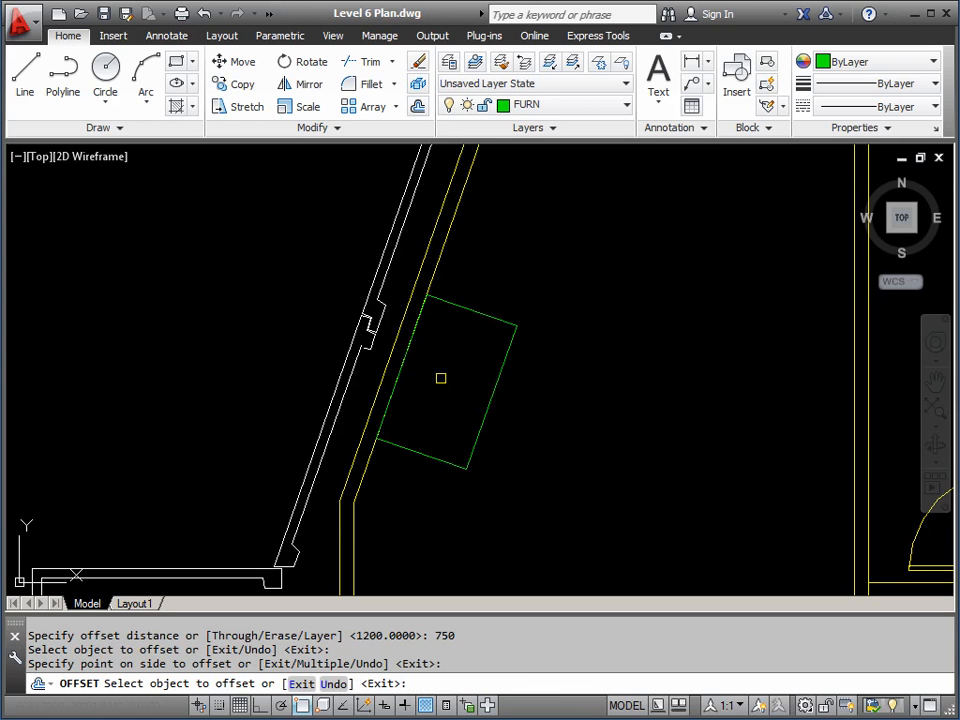
{"action": "key", "text": "Escape"}
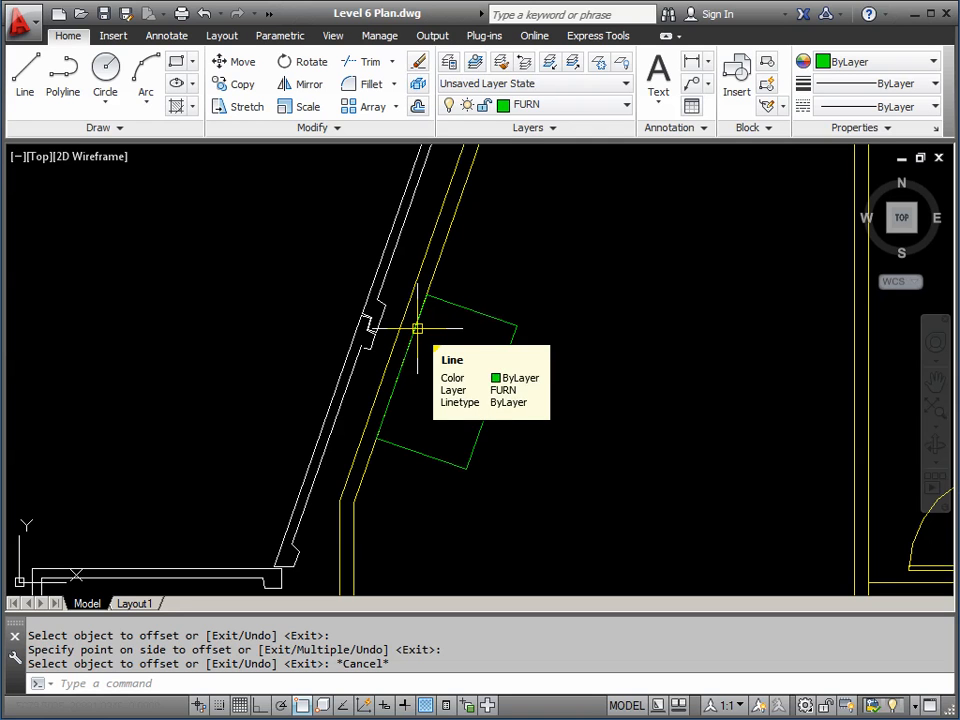
Send the rectangle's wall-side FURN line to the back of the draw order
{"action": "type", "text": "DR"}
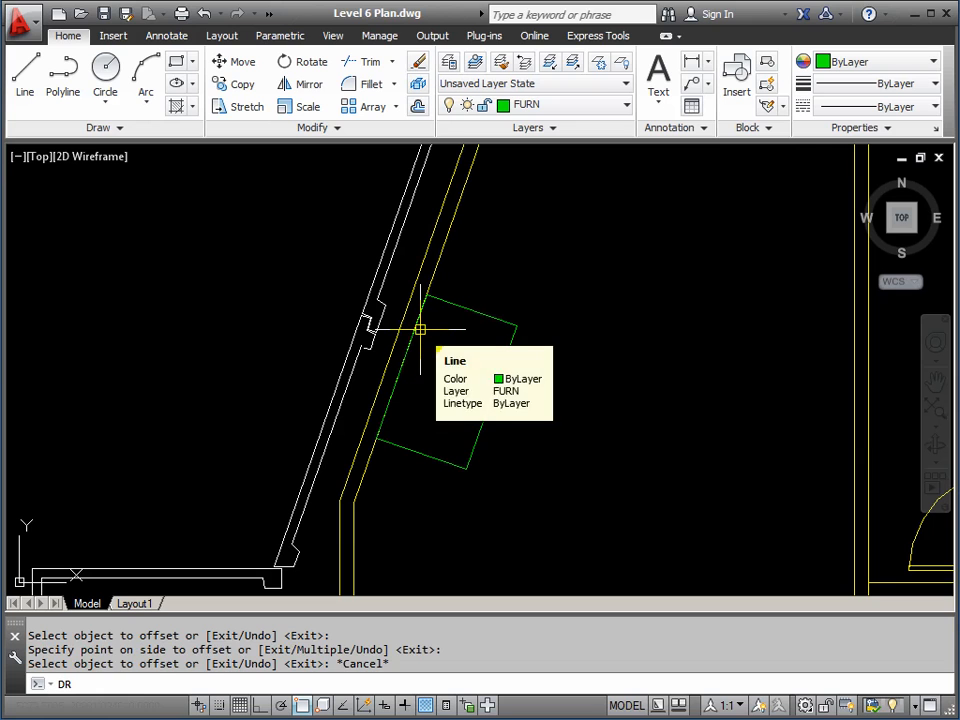
{"action": "key", "text": "Return"}
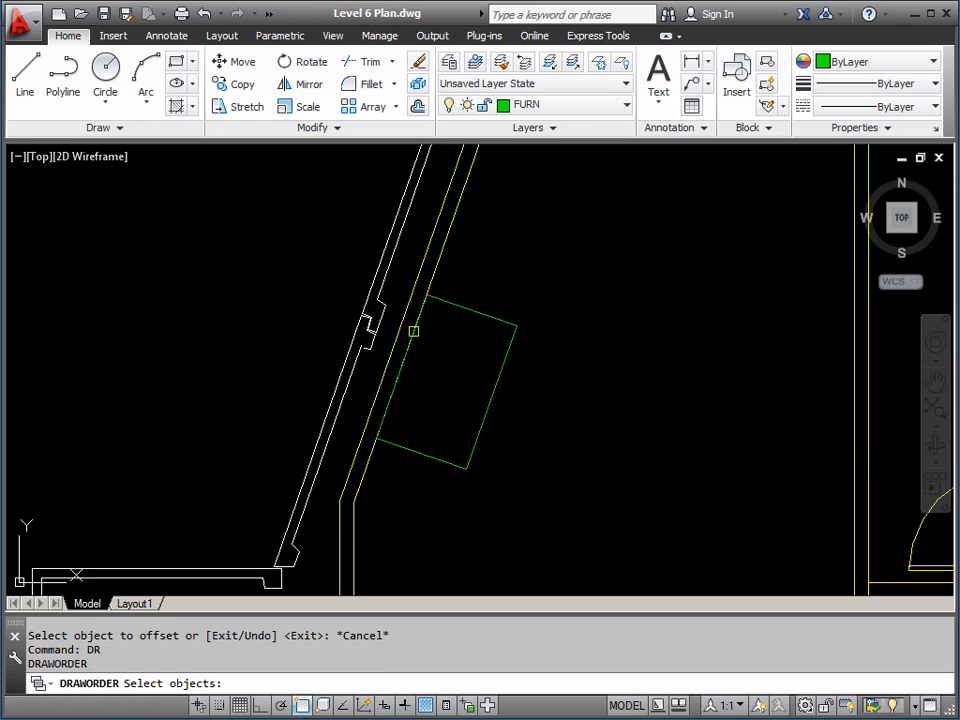
{"action": "left_click", "coordinate": [415, 333]}
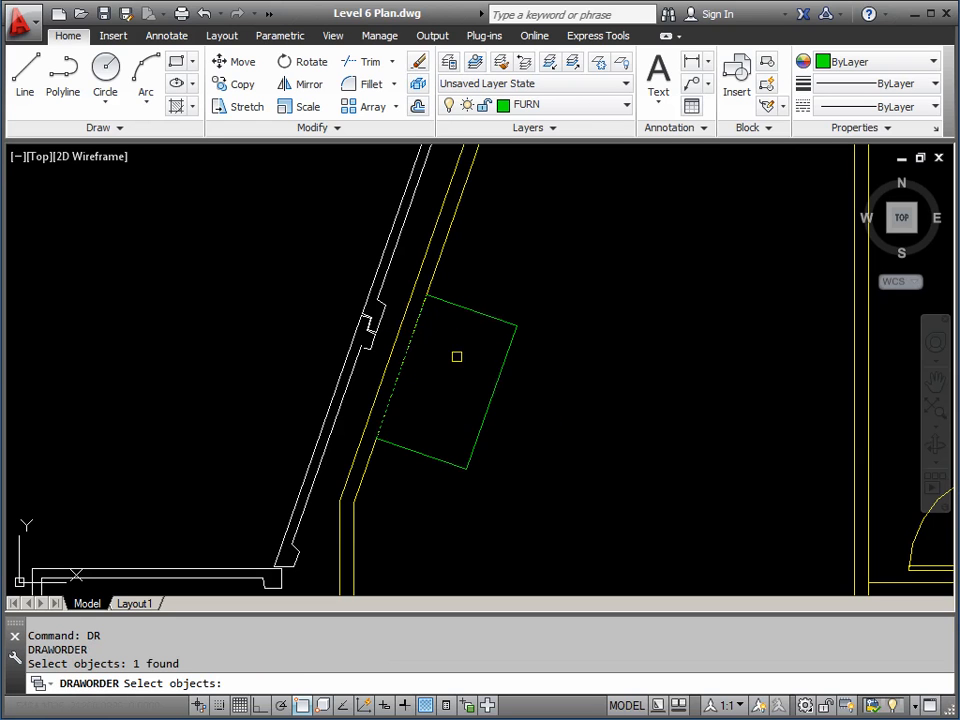
{"action": "key", "text": "Return"}
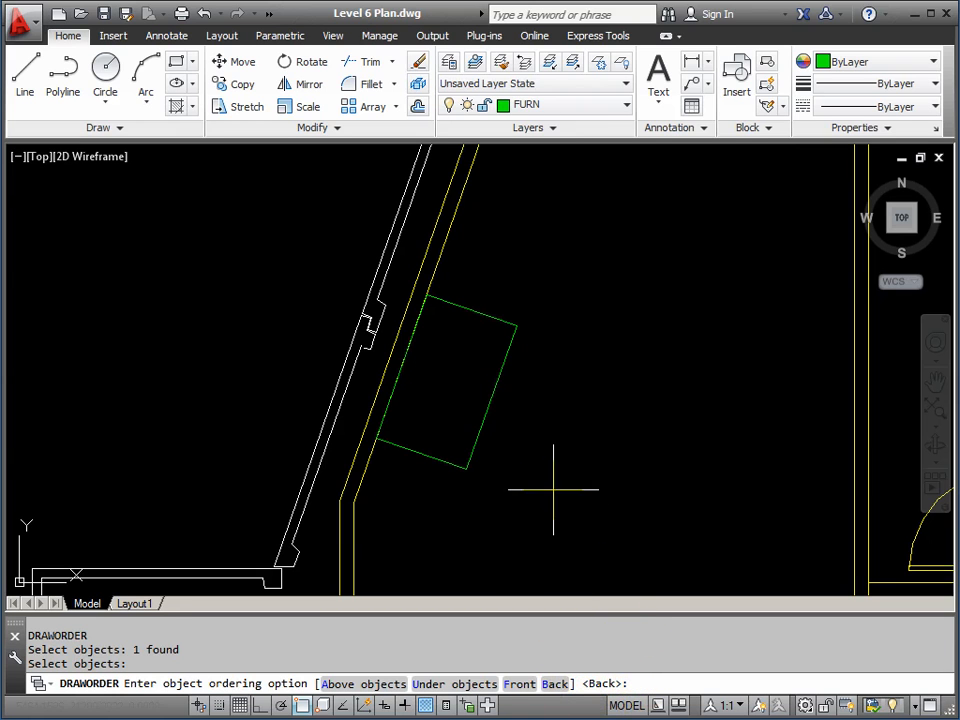
{"action": "key", "text": "Return"}
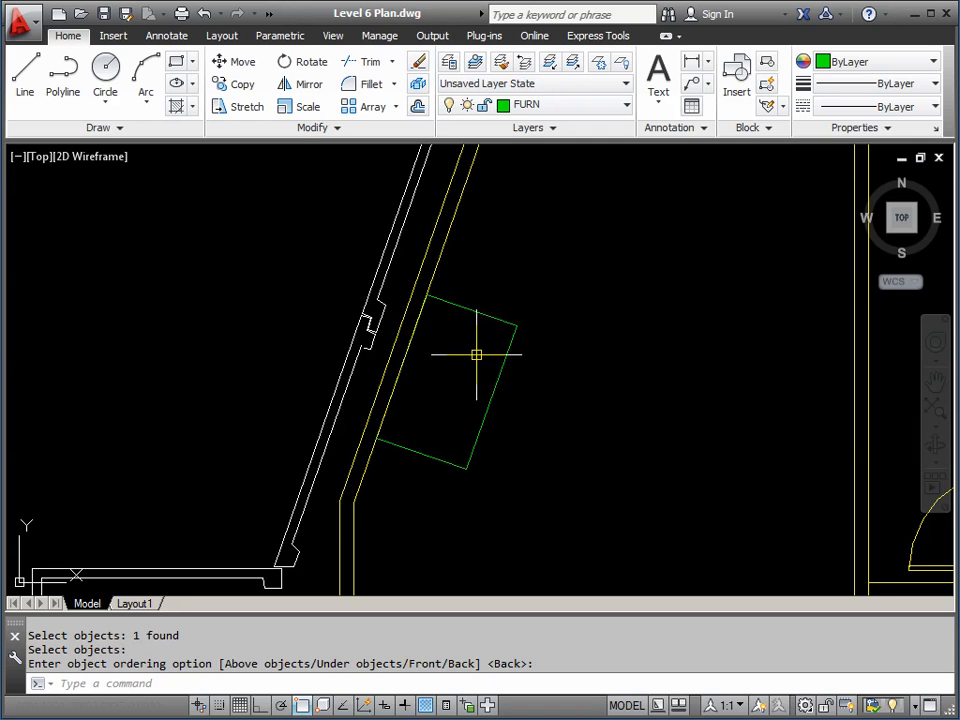
Align the UCS to the room-side line of the slanted wall using the Object option, picking near its upper end
{"action": "mouse_move", "coordinate": [530, 274]}
{"action": "middle_mouse_down"}
{"action": "mouse_move", "coordinate": [491, 388]}
{"action": "mouse_move", "coordinate": [471, 380]}
{"action": "middle_mouse_up"}
{"action": "scroll", "coordinate": [491, 388], "scroll_direction": "down", "scroll_amount": 2}
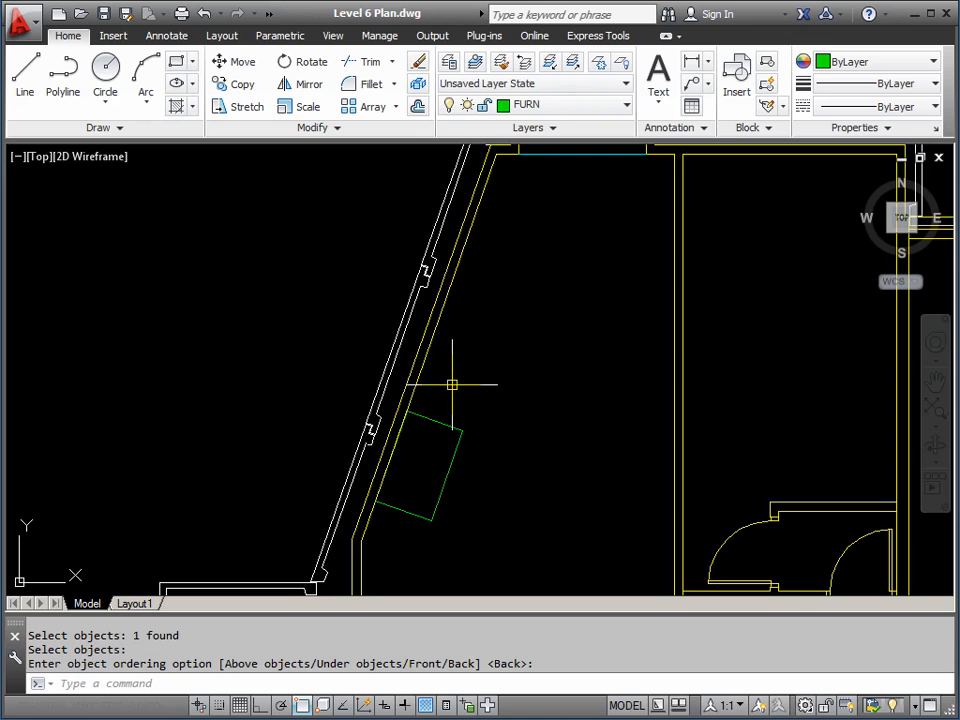
{"action": "middle_click_drag", "start_coordinate": [452, 384], "coordinate": [447, 393]}
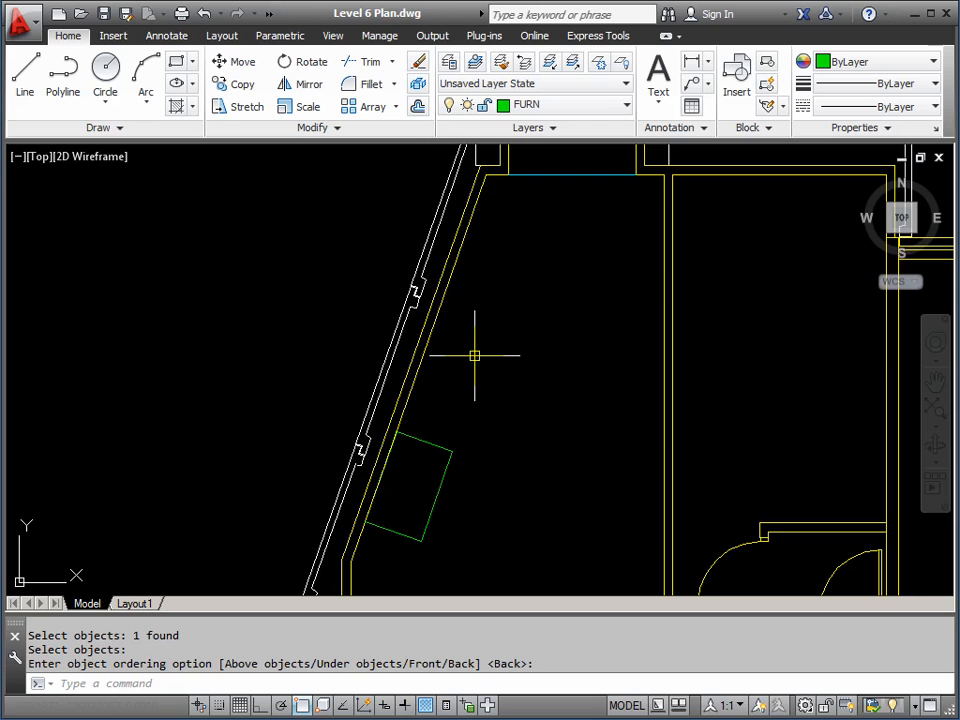
{"action": "type", "text": "UCS"}
{"action": "key", "text": "Return"}
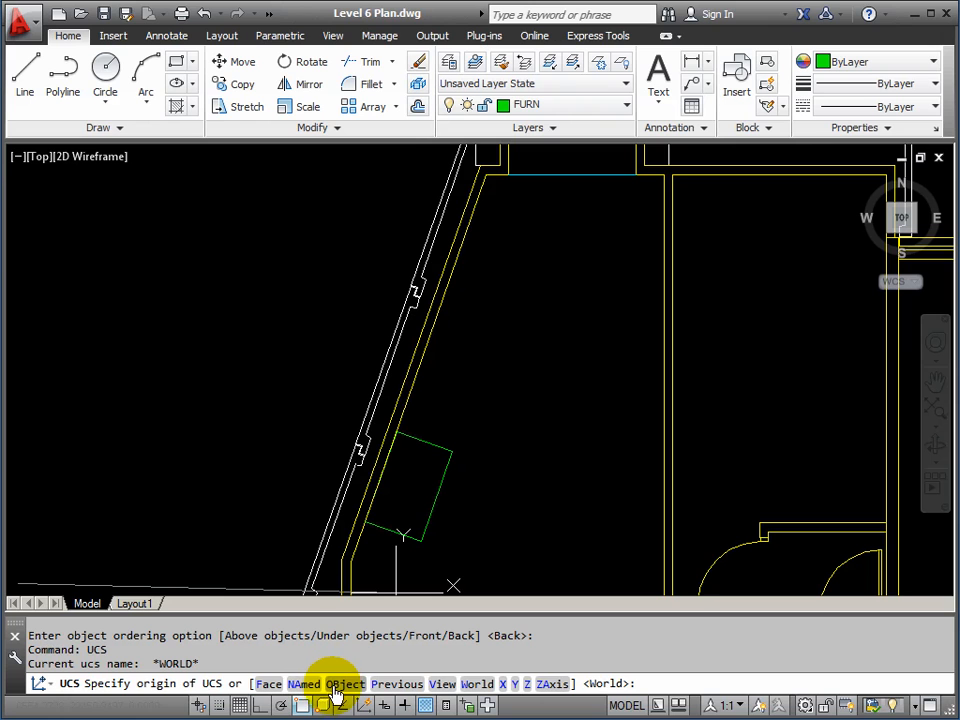
{"action": "left_click", "coordinate": [337, 686]}
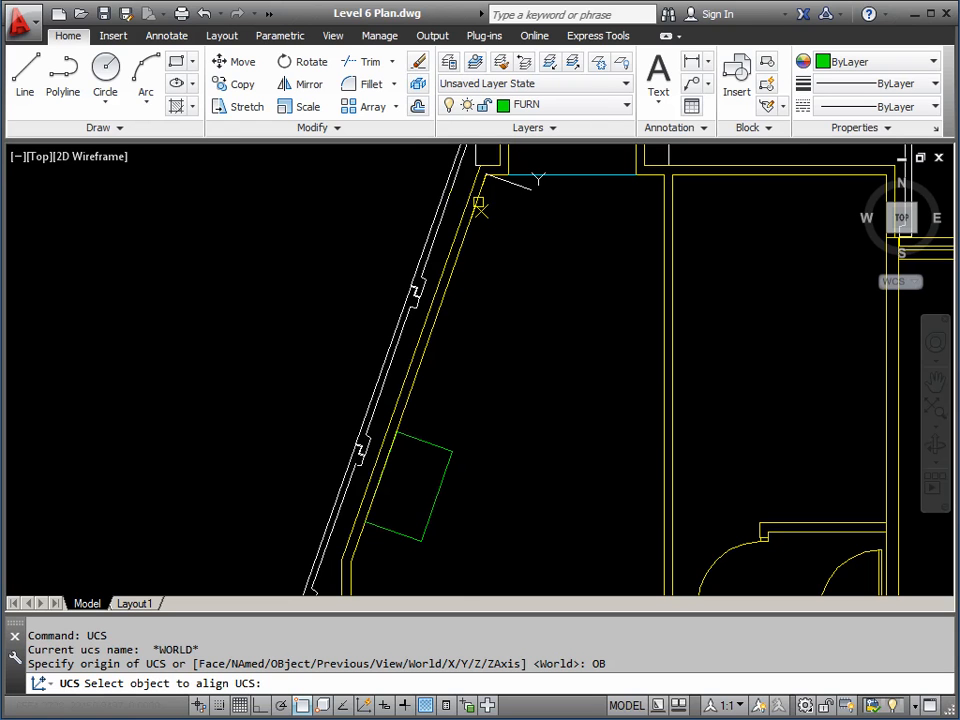
{"action": "left_click", "coordinate": [479, 205]}
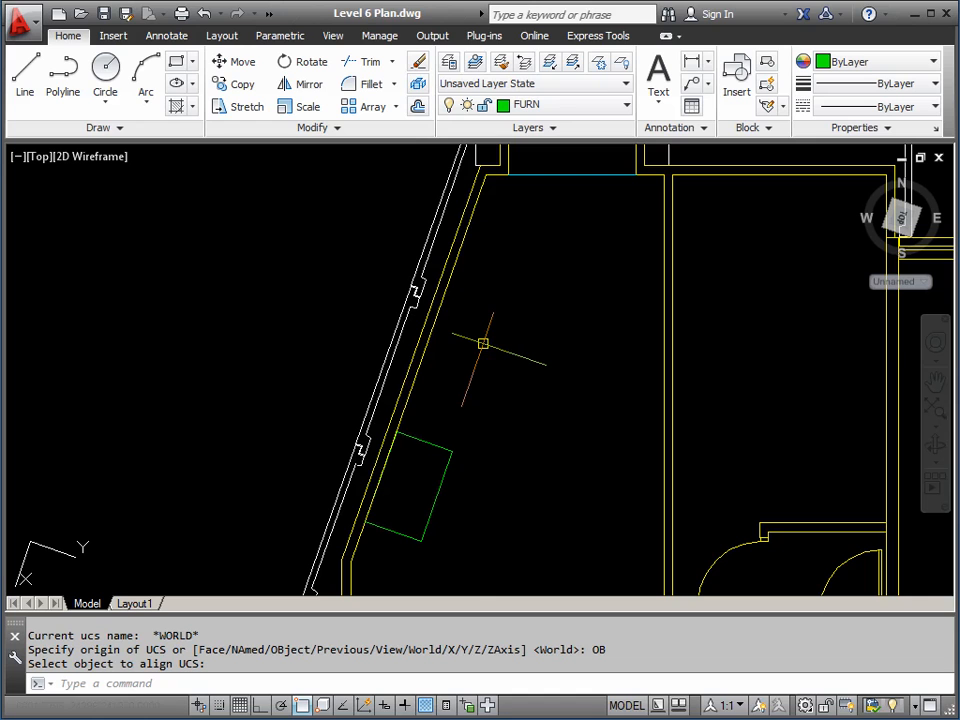
Set the view to the plan of the current UCS and zoom in on the furniture rectangle along the now horizontal wall
{"action": "type", "text": "PLAN"}
{"action": "key", "text": "Return"}
{"action": "key", "text": "Return"}
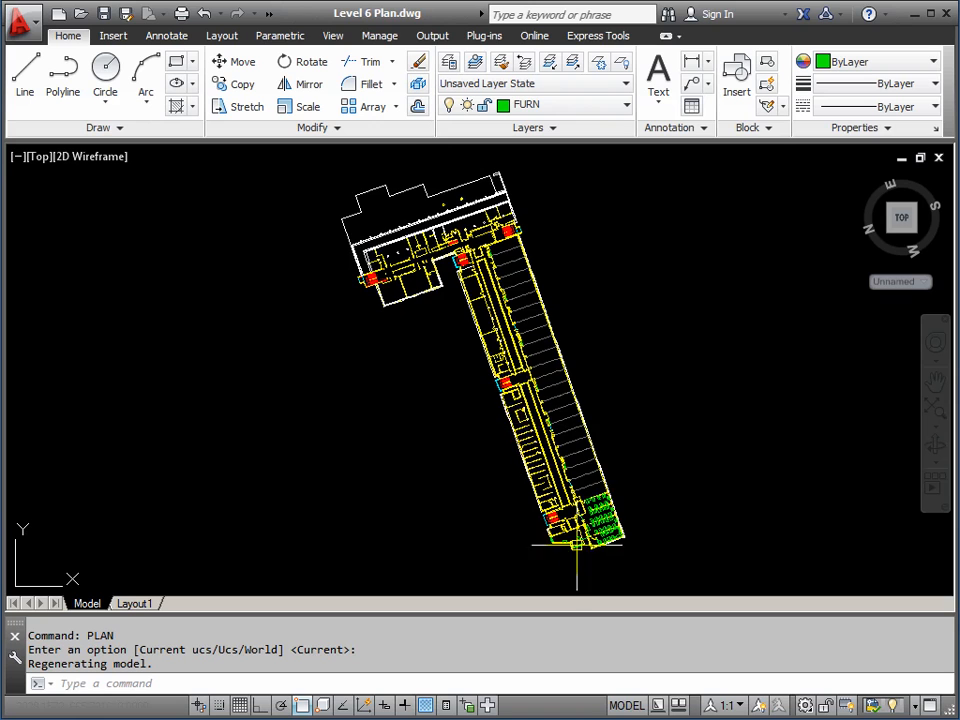
{"action": "scroll", "coordinate": [570, 558], "scroll_direction": "up", "scroll_amount": 2}
{"action": "scroll", "coordinate": [573, 557], "scroll_direction": "up", "scroll_amount": 8}
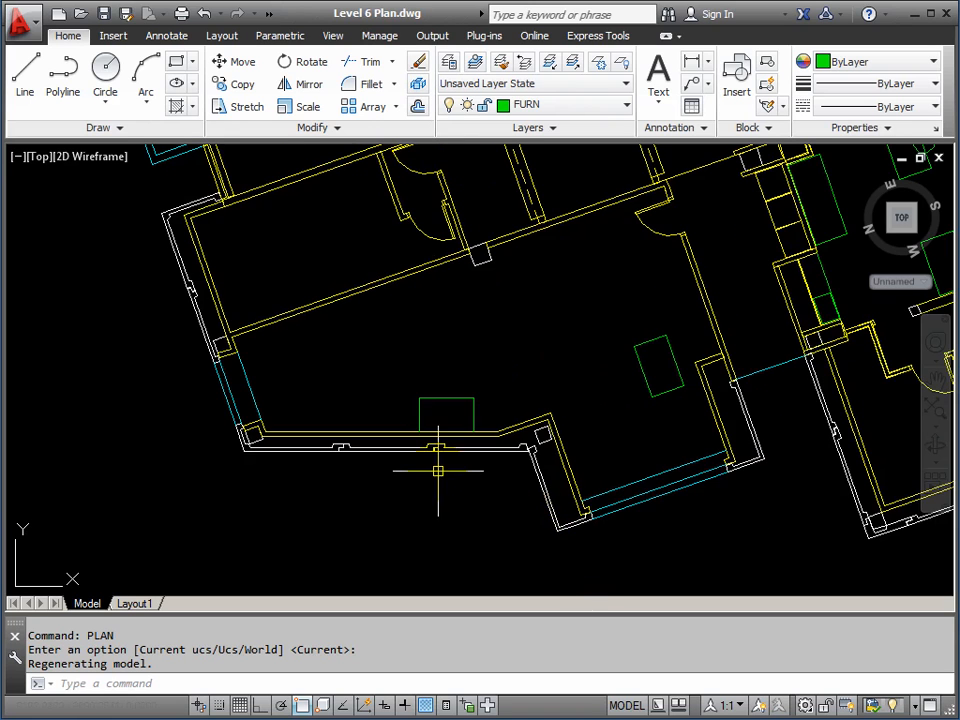
{"action": "scroll", "coordinate": [428, 470], "scroll_direction": "up", "scroll_amount": 4}
{"action": "middle_click_drag", "start_coordinate": [401, 454], "coordinate": [531, 471]}
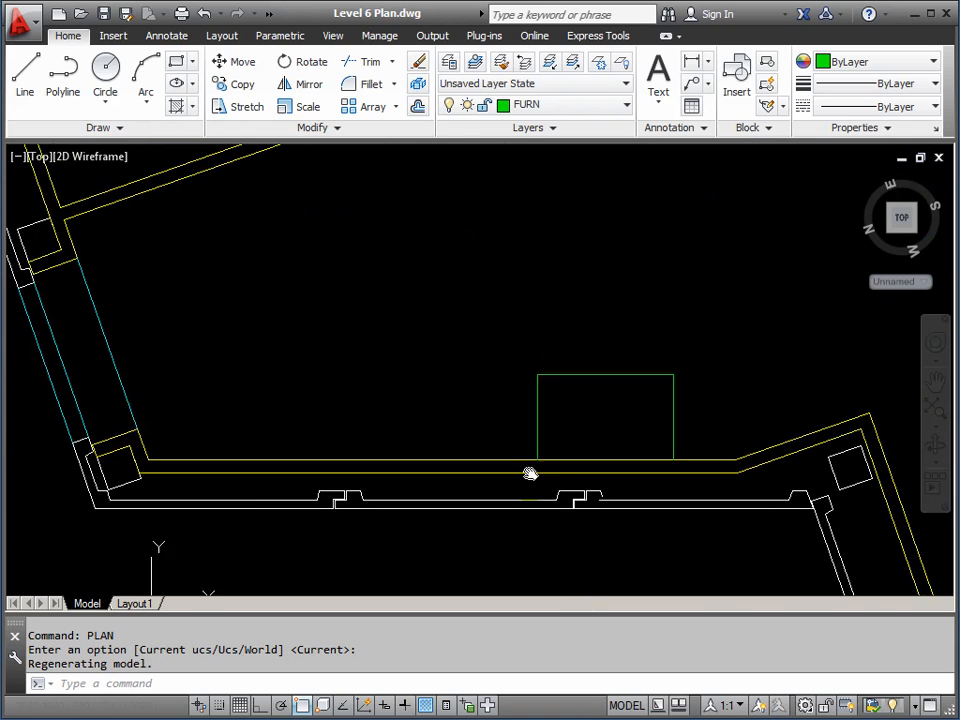
Draw a 1200 by 750 rectangle with its first corner on the horizontal wall's room-side line, beside the existing furniture rectangle
{"action": "scroll", "coordinate": [497, 452], "scroll_direction": "down", "scroll_amount": 2}
{"action": "middle_click_drag", "start_coordinate": [476, 458], "coordinate": [464, 492]}
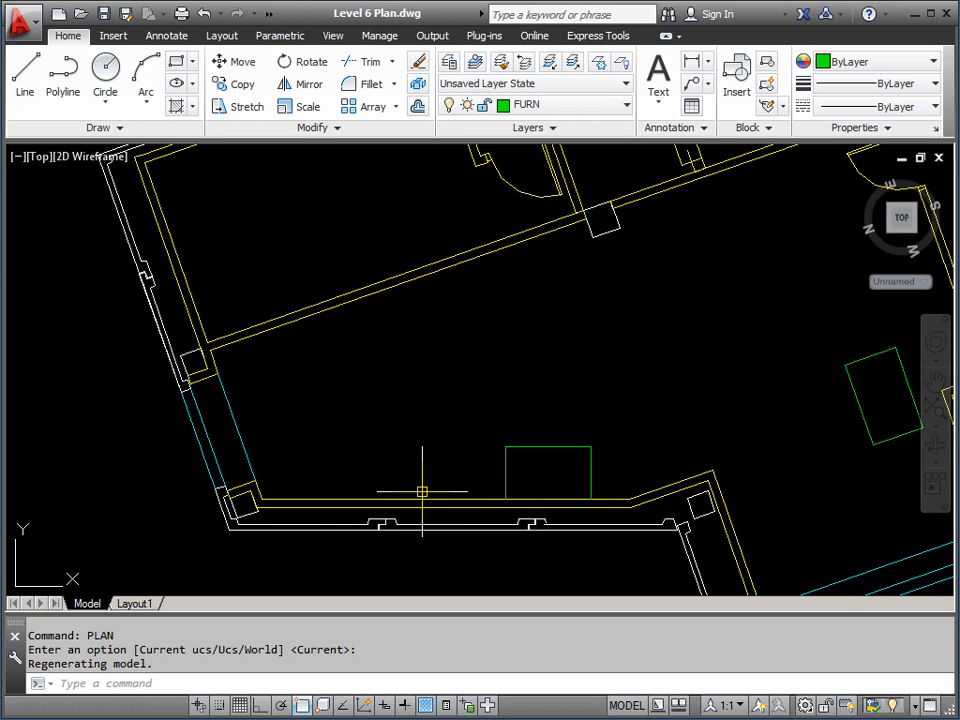
{"action": "scroll", "coordinate": [422, 493], "scroll_direction": "up", "scroll_amount": 2}
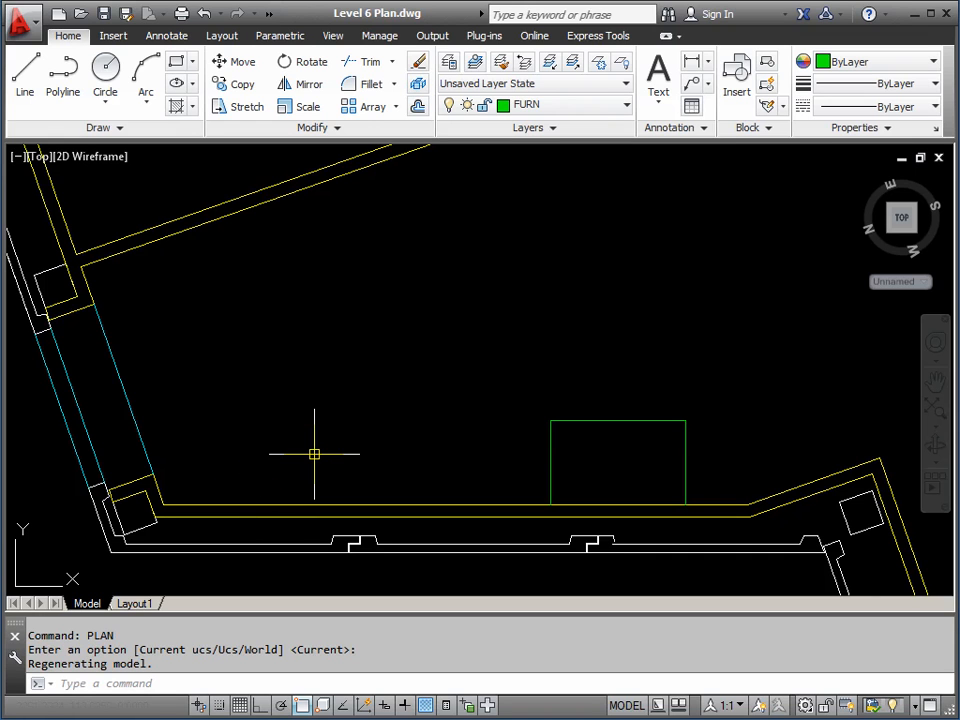
{"action": "type", "text": "REC"}
{"action": "key", "text": "Return"}
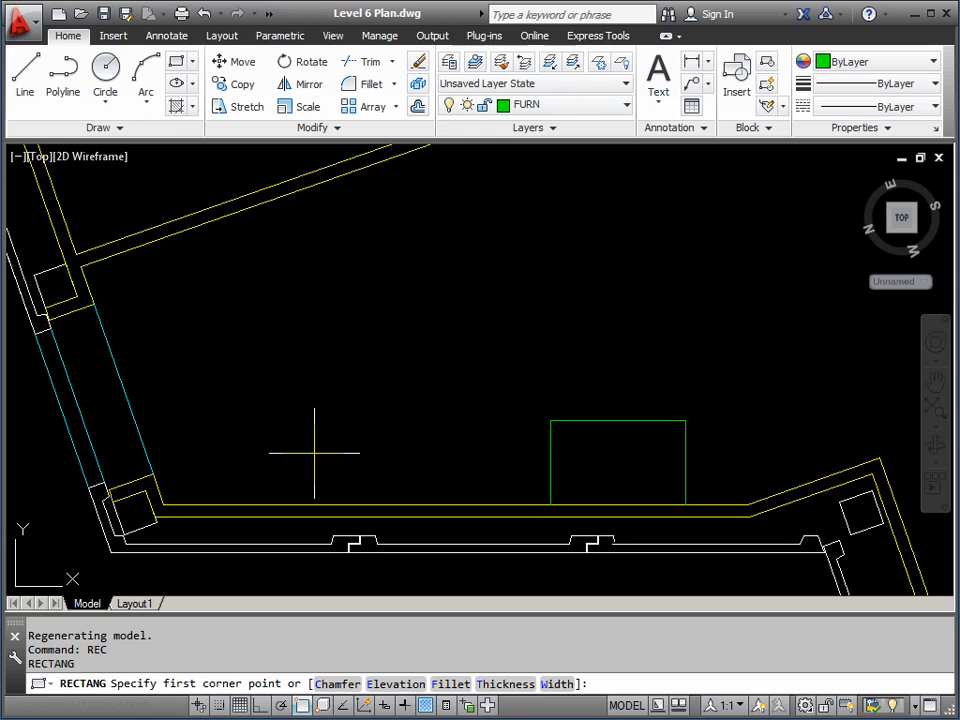
{"action": "left_click", "coordinate": [275, 504]}
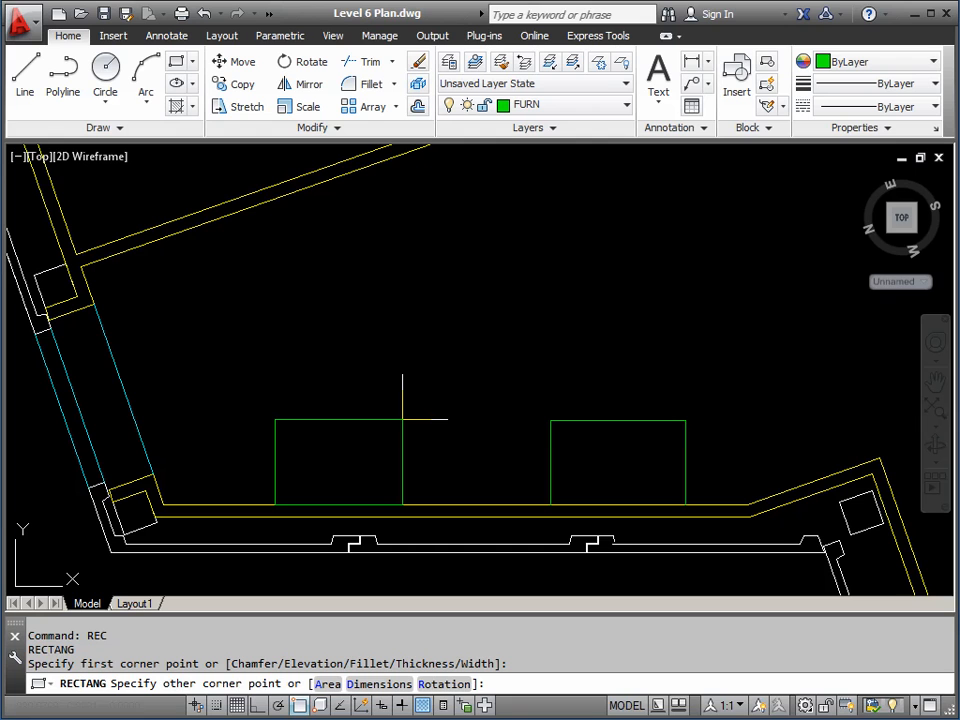
{"action": "type", "text": "@1200,750"}
{"action": "key", "text": "Return"}
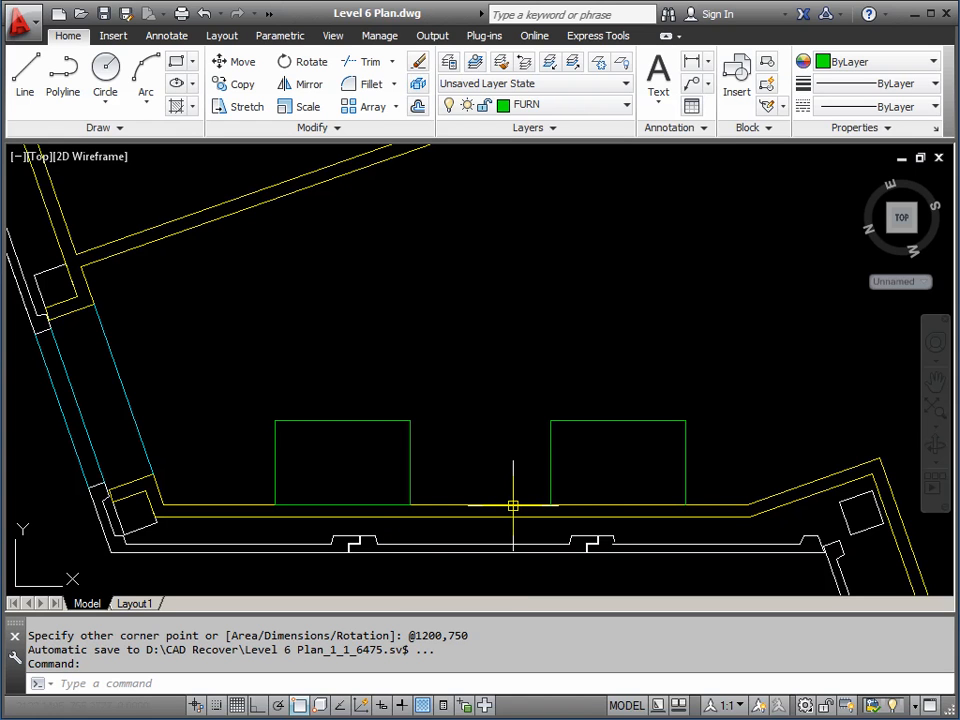
Send the new furniture rectangle to the back of the draw order, behind the wall line
{"action": "type", "text": "DR"}
{"action": "key", "text": "Return"}
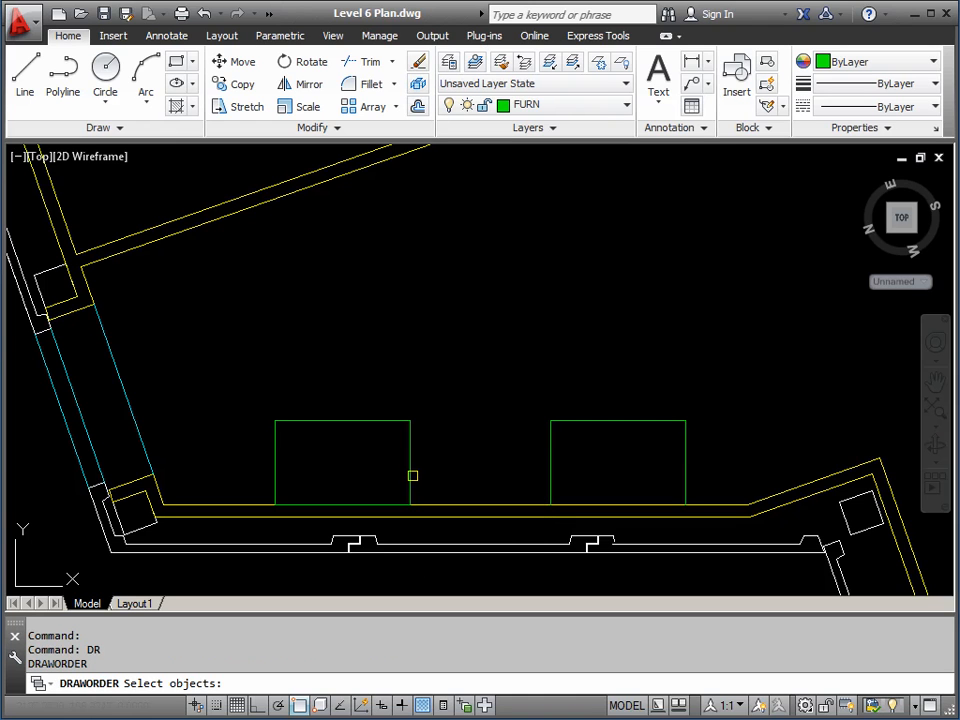
{"action": "left_click", "coordinate": [411, 477]}
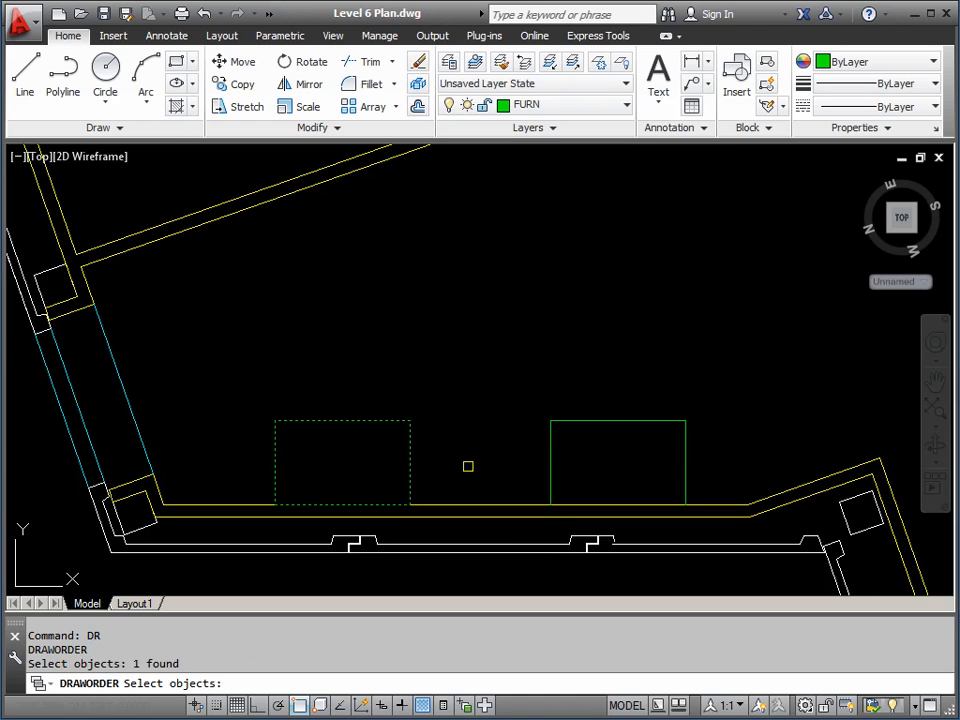
{"action": "key", "text": "Return"}
{"action": "key", "text": "Return"}
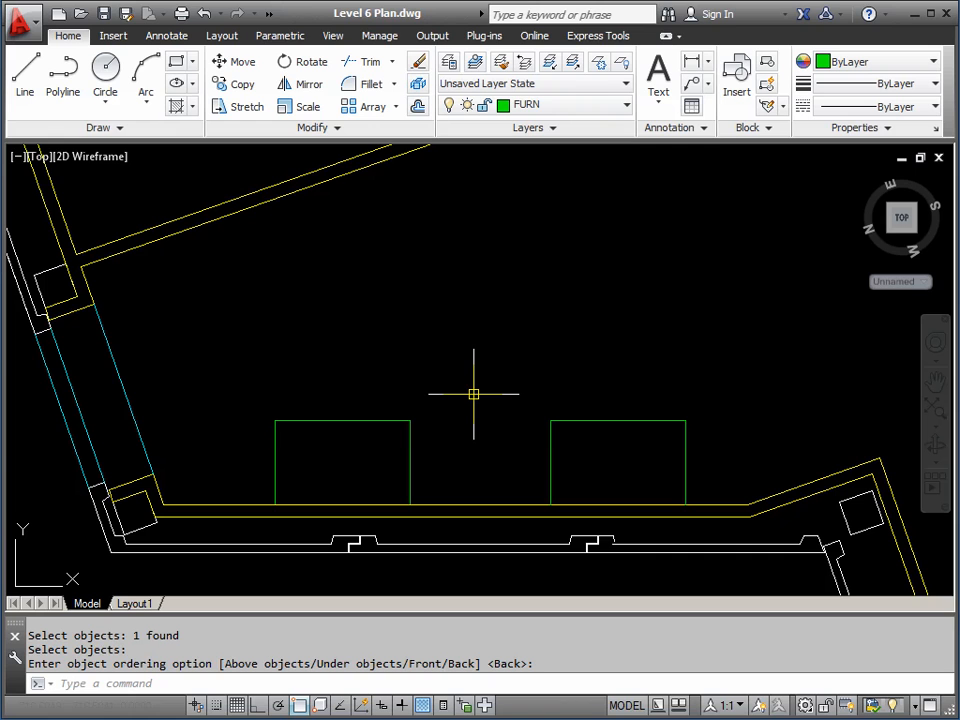
Save the current wall-aligned UCS under the name WALL1
{"action": "type", "text": "UCS"}
{"action": "key", "text": "Return"}
{"action": "type", "text": "S"}
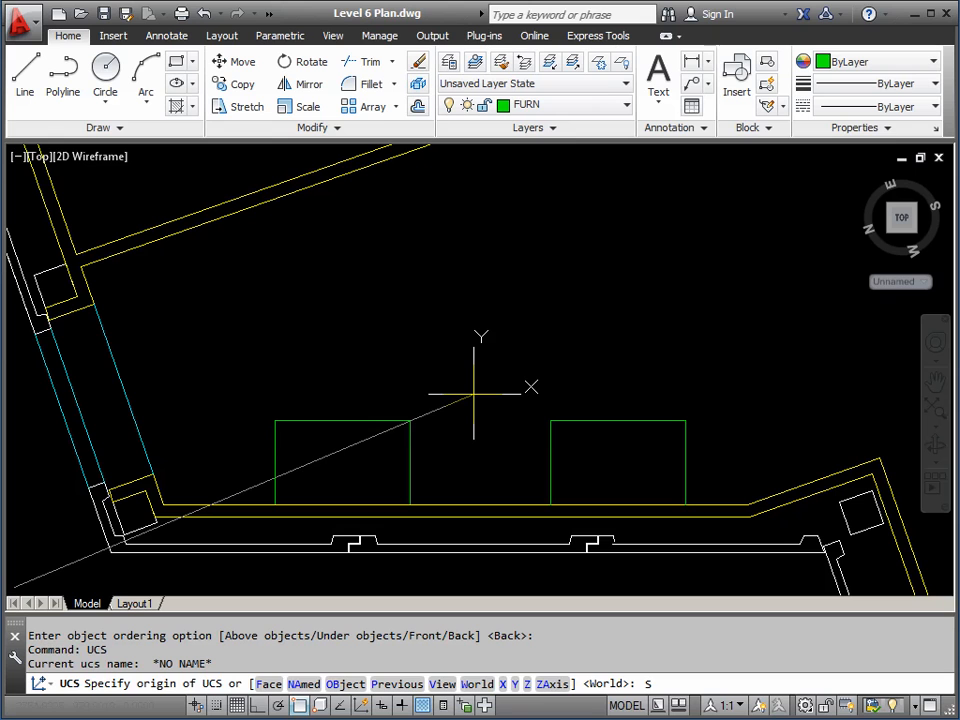
{"action": "key", "text": "Return"}
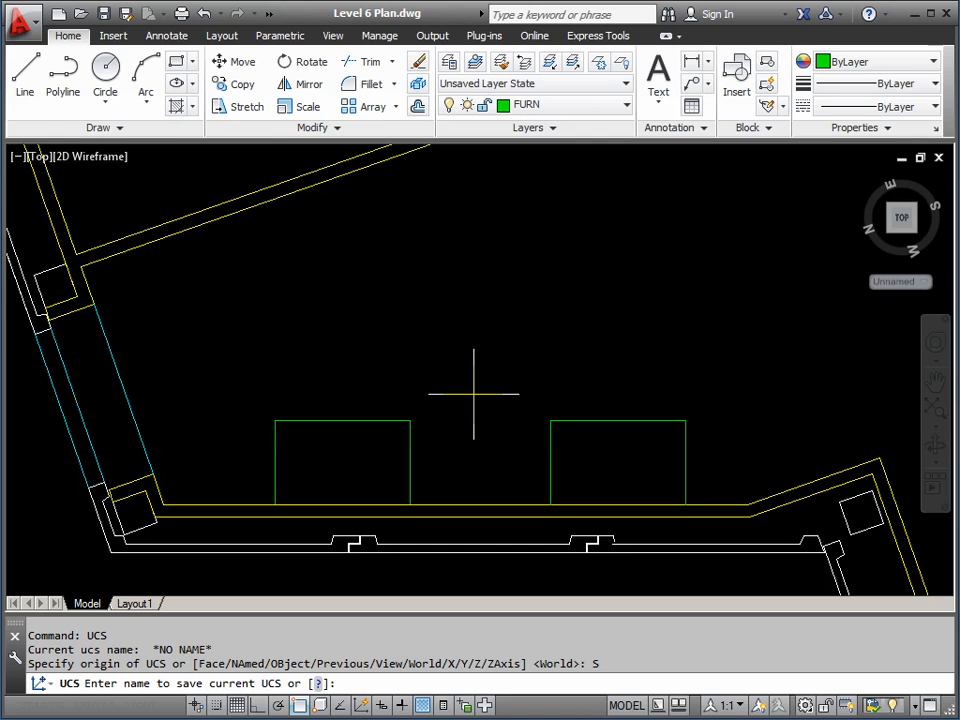
{"action": "type", "text": "WALL1"}
{"action": "key", "text": "Return"}
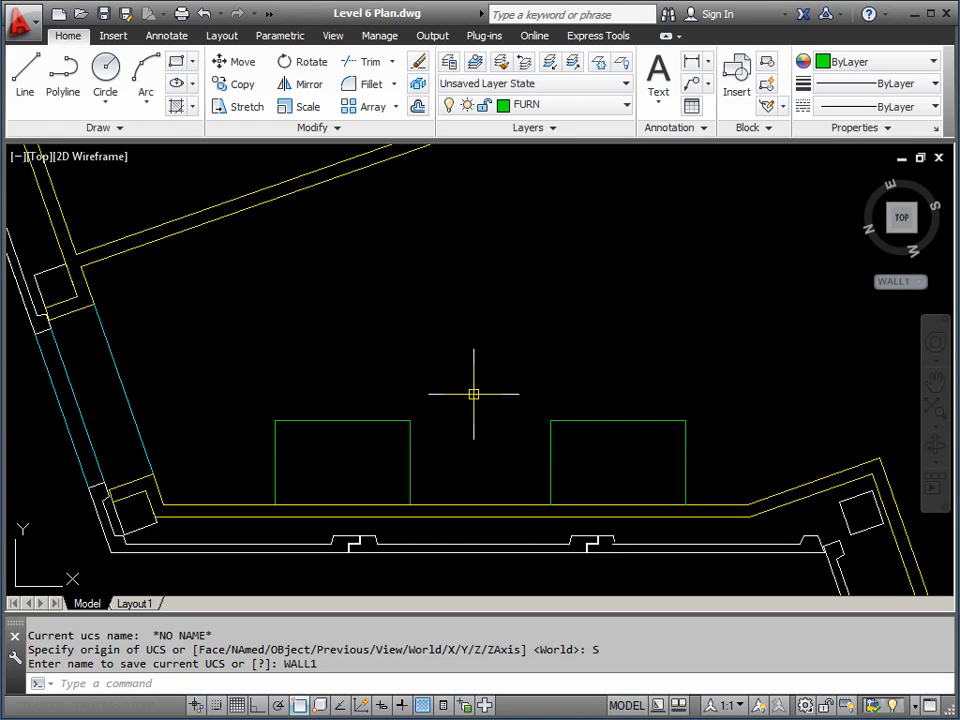
Restore the World UCS, set its plan view and zoom in on the room with the slanted wall
{"action": "type", "text": "UCS"}
{"action": "key", "text": "Return"}
{"action": "key", "text": "Return"}
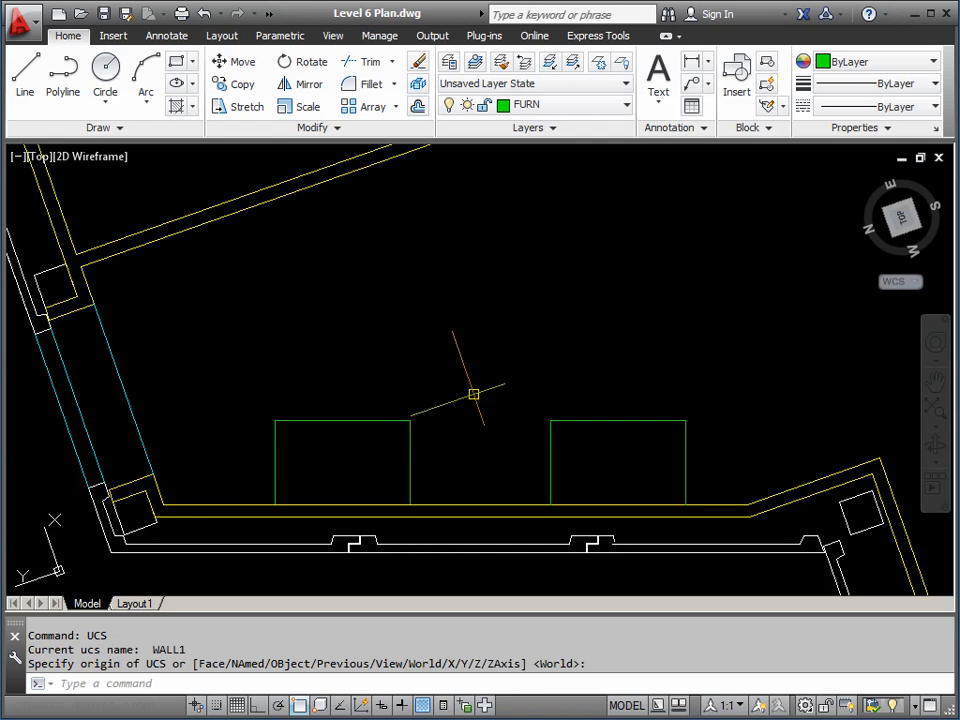
{"action": "type", "text": "PLAN"}
{"action": "key", "text": "Return"}
{"action": "key", "text": "Return"}
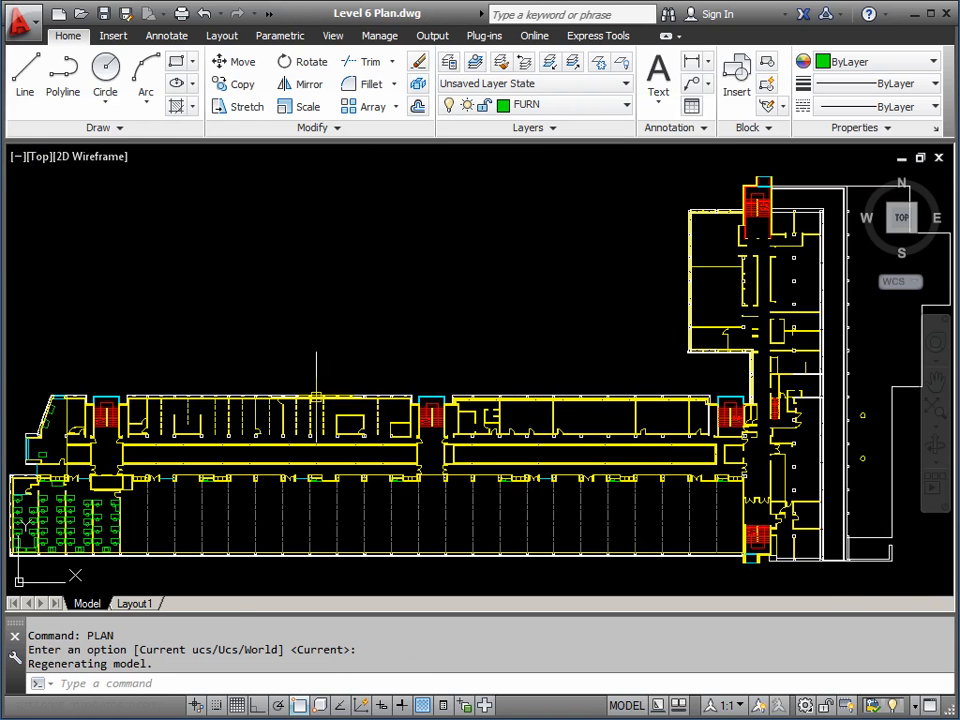
{"action": "scroll", "coordinate": [360, 349], "scroll_direction": "up", "scroll_amount": 2}
{"action": "scroll", "coordinate": [196, 388], "scroll_direction": "up", "scroll_amount": 1}
{"action": "scroll", "coordinate": [196, 388], "scroll_direction": "up", "scroll_amount": 4}
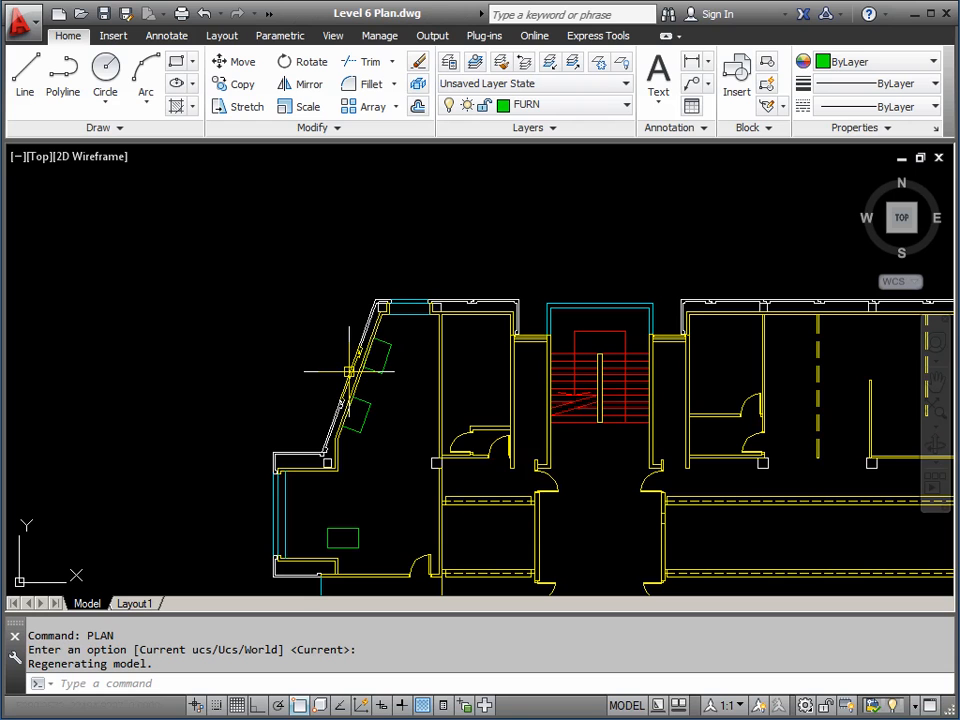
Make the saved WALL1 coordinate system current through the UCS dialog (DDUCS)
{"action": "mouse_move", "coordinate": [358, 362]}
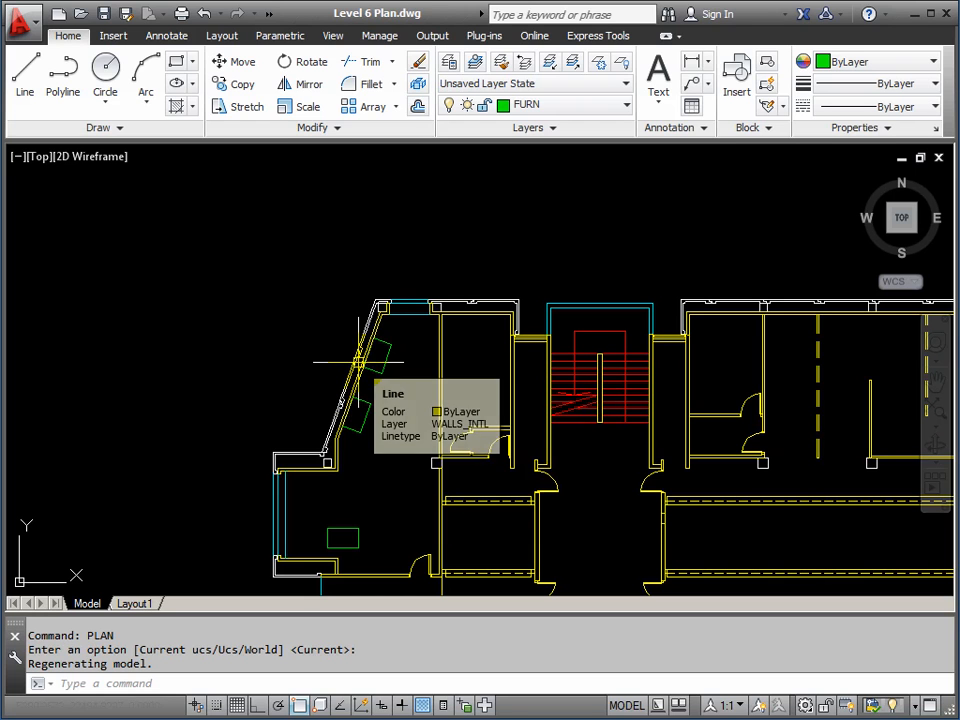
{"action": "type", "text": "DDUCS"}
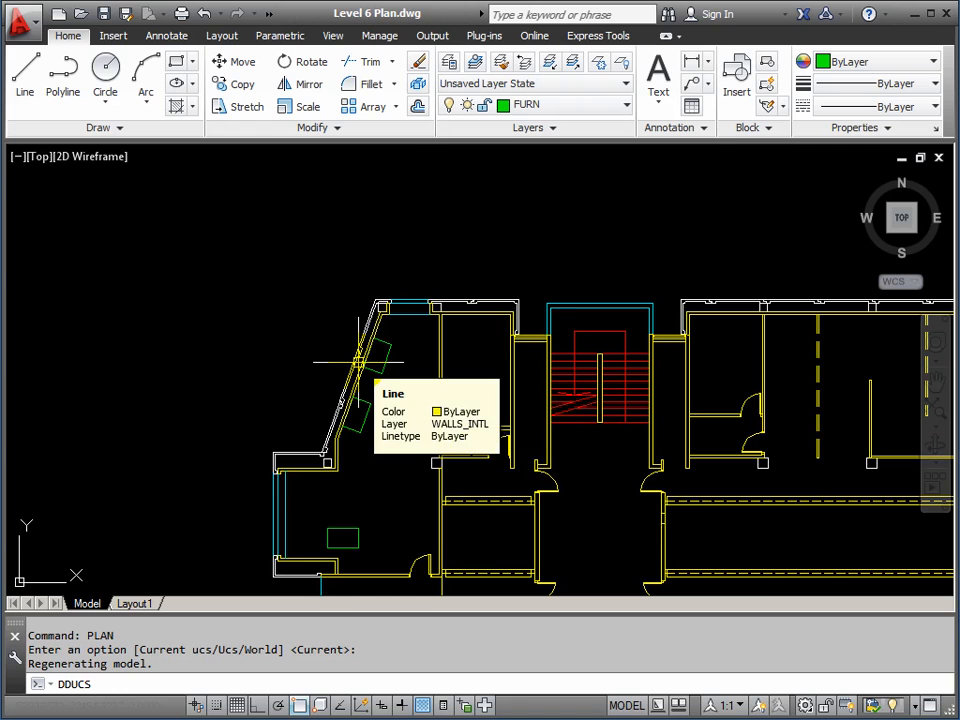
{"action": "key", "text": "Return"}
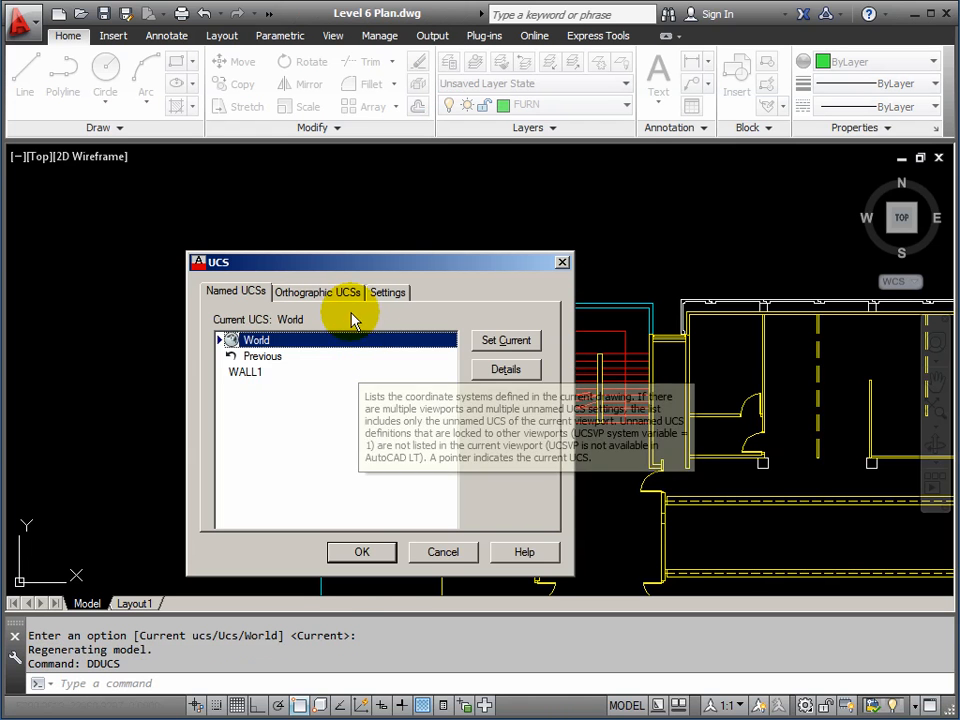
{"action": "left_click_drag", "start_coordinate": [390, 265], "coordinate": [466, 215]}
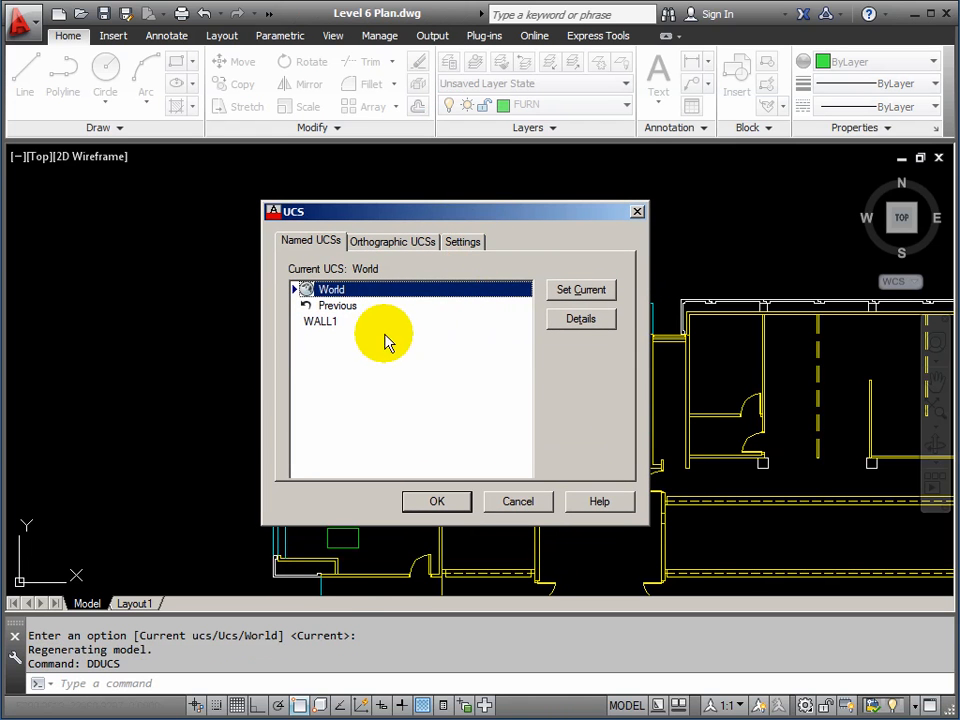
{"action": "left_click", "coordinate": [322, 321]}
{"action": "left_click", "coordinate": [584, 293]}
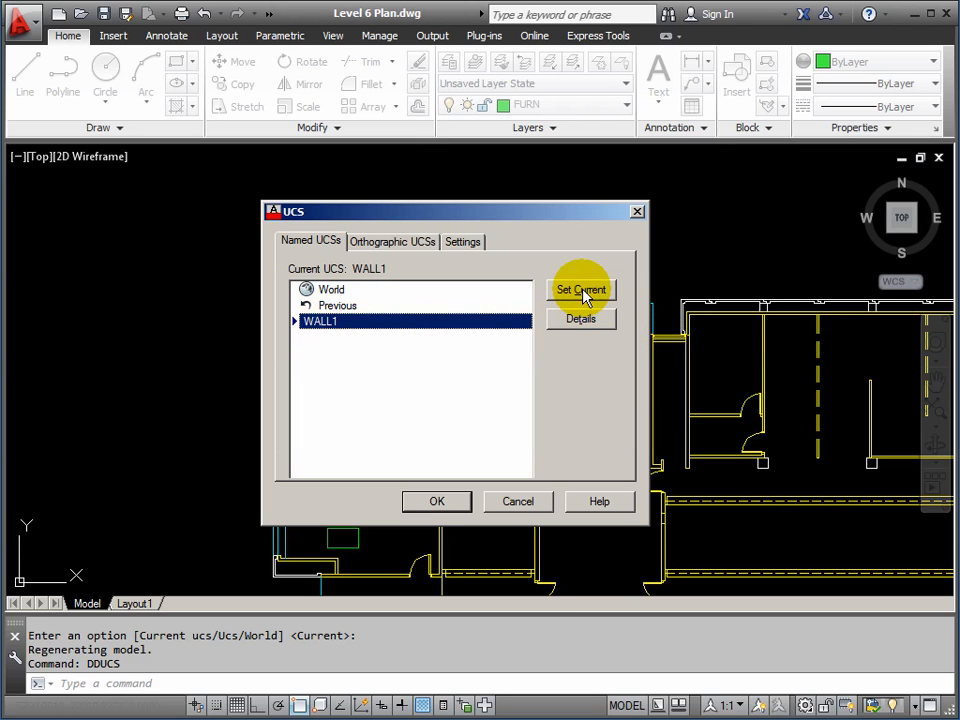
{"action": "left_click", "coordinate": [437, 501]}
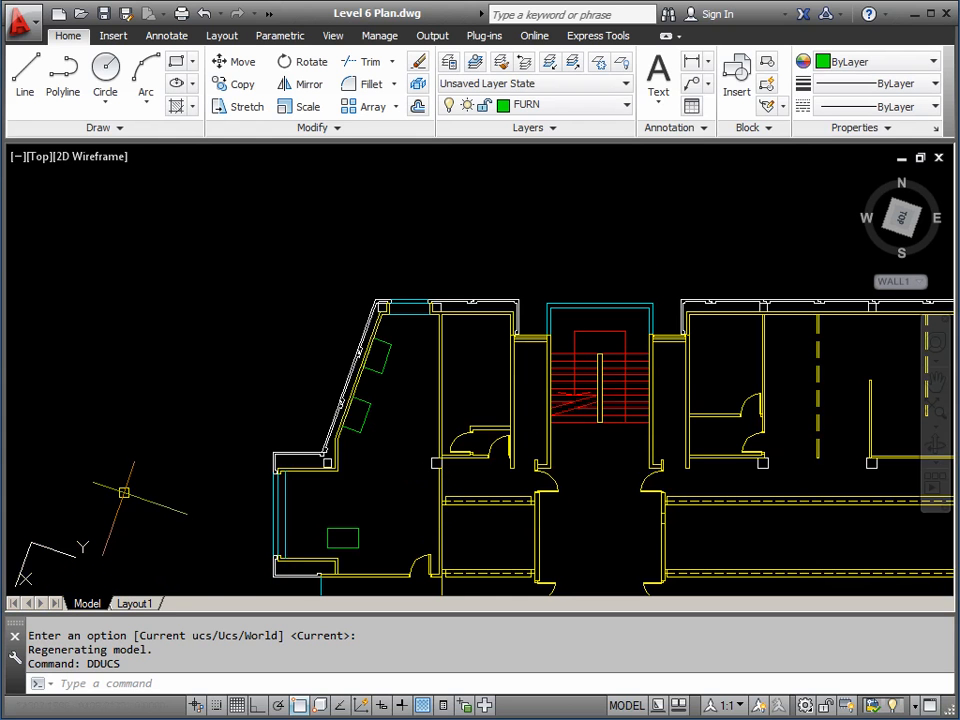
Set the view to the plan of the WALL1 UCS and zoom in on the two rectangles along the wall
{"action": "type", "text": "PLAN"}
{"action": "key", "text": "Return"}
{"action": "key", "text": "Return"}
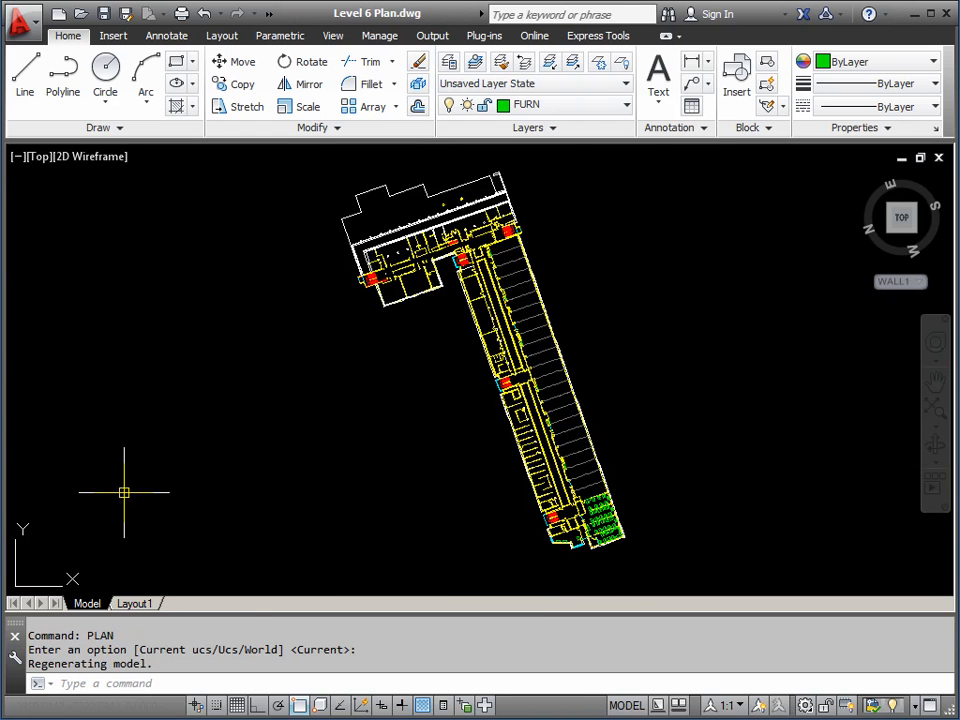
{"action": "scroll", "coordinate": [570, 545], "scroll_direction": "up", "scroll_amount": 5}
{"action": "scroll", "coordinate": [516, 500], "scroll_direction": "up", "scroll_amount": 5}
{"action": "middle_click_drag", "start_coordinate": [514, 491], "coordinate": [390, 426]}
{"action": "scroll", "coordinate": [431, 433], "scroll_direction": "up", "scroll_amount": 3}
{"action": "scroll", "coordinate": [431, 433], "scroll_direction": "down", "scroll_amount": 2}
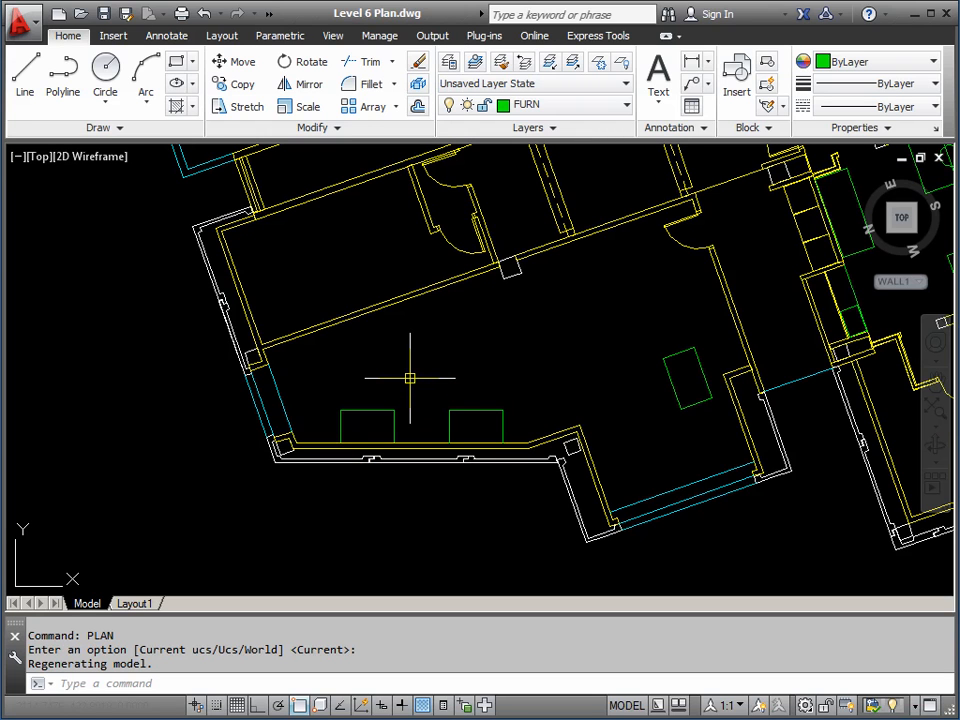
Return to the World UCS with its plan view and frame the slanted-wall room with its three furniture rectangles
{"action": "type", "text": "UCS"}
{"action": "key", "text": "Return"}
{"action": "type", "text": "PLAN"}
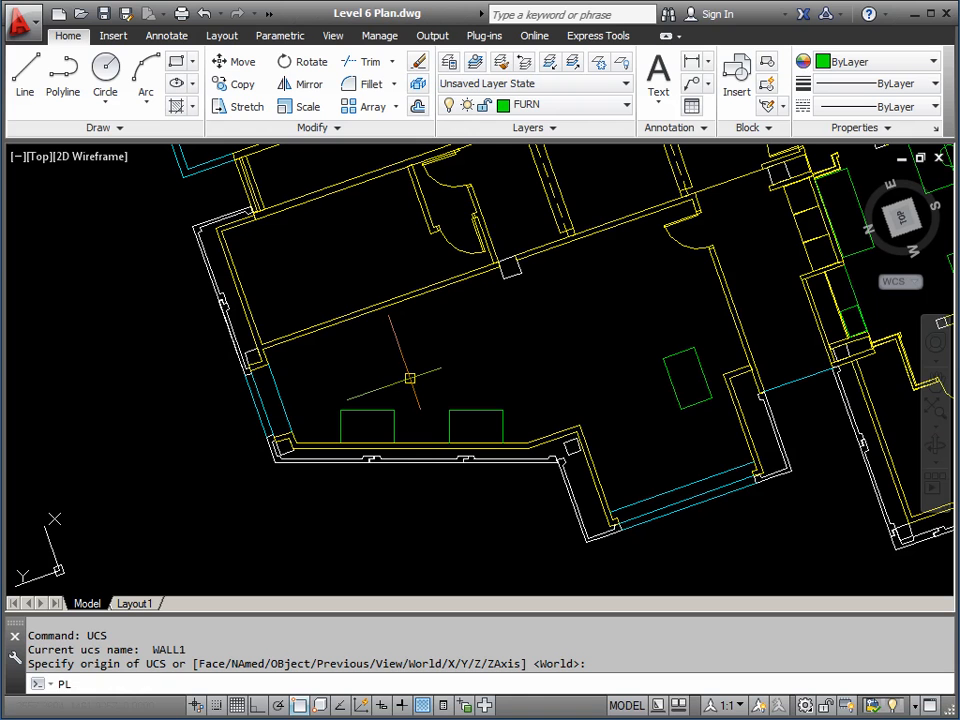
{"action": "key", "text": "Return"}
{"action": "key", "text": "Return"}
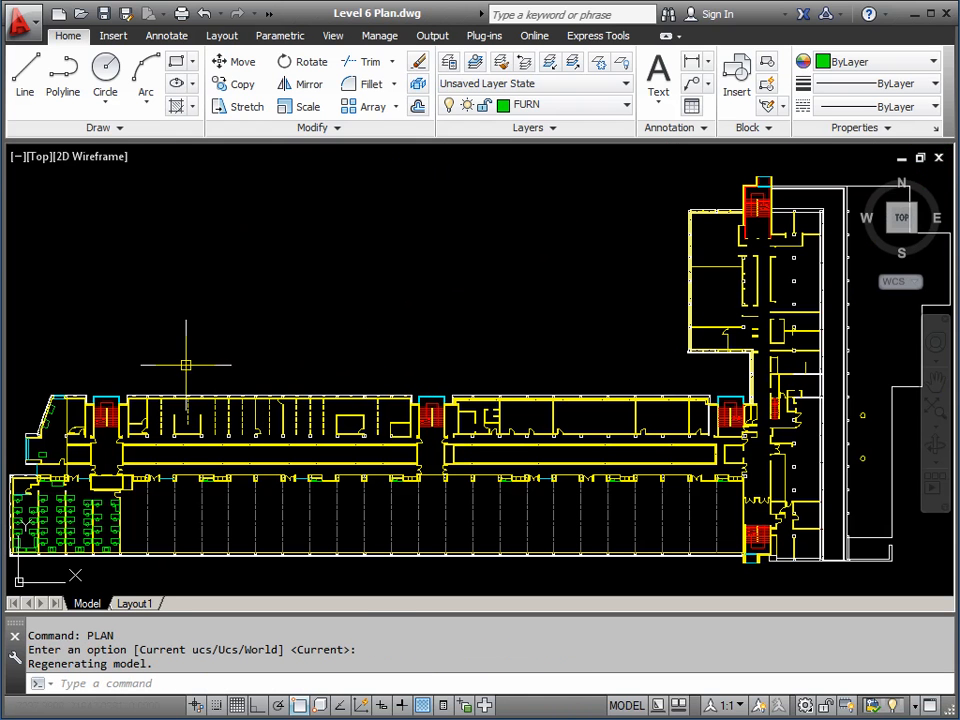
{"action": "middle_click_drag", "start_coordinate": [186, 365], "coordinate": [279, 350]}
{"action": "scroll", "coordinate": [167, 397], "scroll_direction": "up", "scroll_amount": 4}
{"action": "mouse_move", "coordinate": [129, 406]}
{"action": "middle_mouse_down"}
{"action": "mouse_move", "coordinate": [317, 349]}
{"action": "mouse_move", "coordinate": [332, 300]}
{"action": "middle_mouse_up"}
{"action": "scroll", "coordinate": [236, 377], "scroll_direction": "up", "scroll_amount": 2}
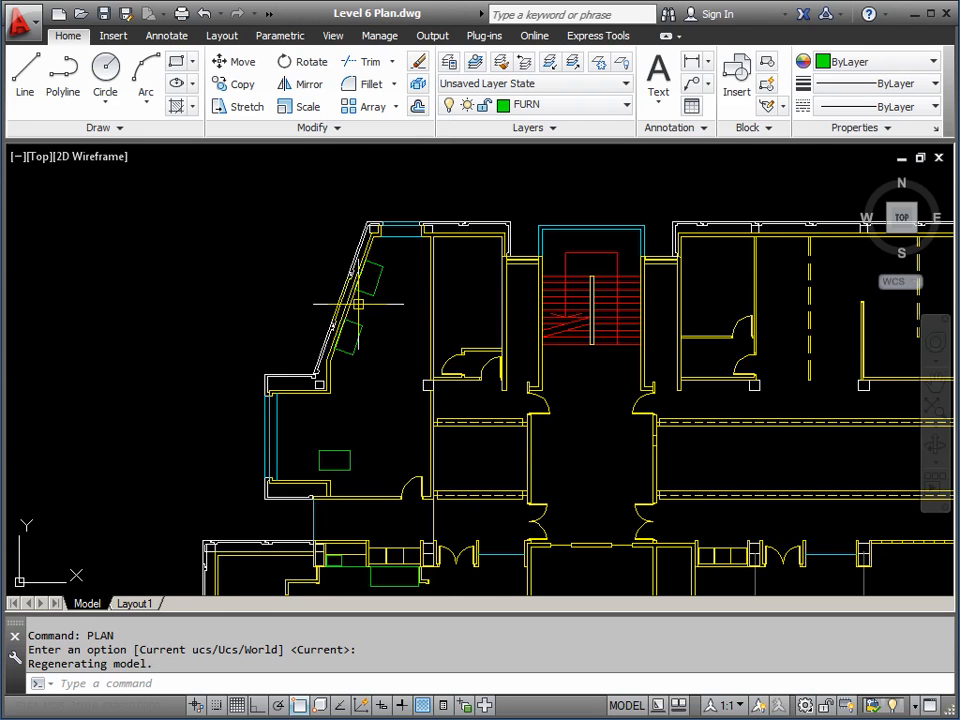
{"action": "scroll", "coordinate": [369, 343], "scroll_direction": "up", "scroll_amount": 5}
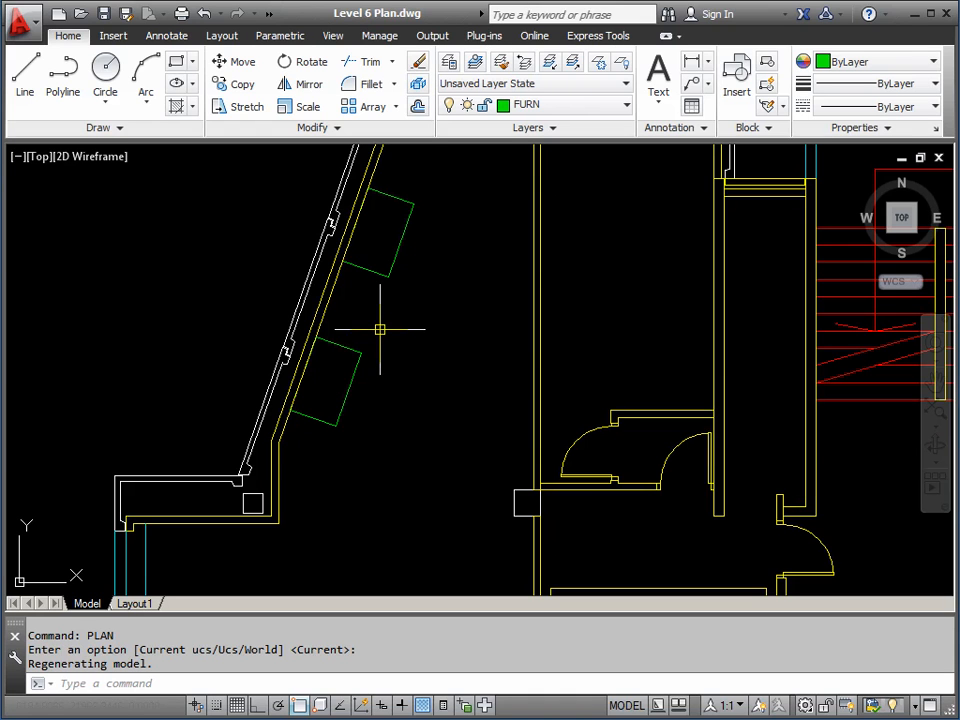
{"action": "middle_click_drag", "start_coordinate": [381, 328], "coordinate": [437, 379]}
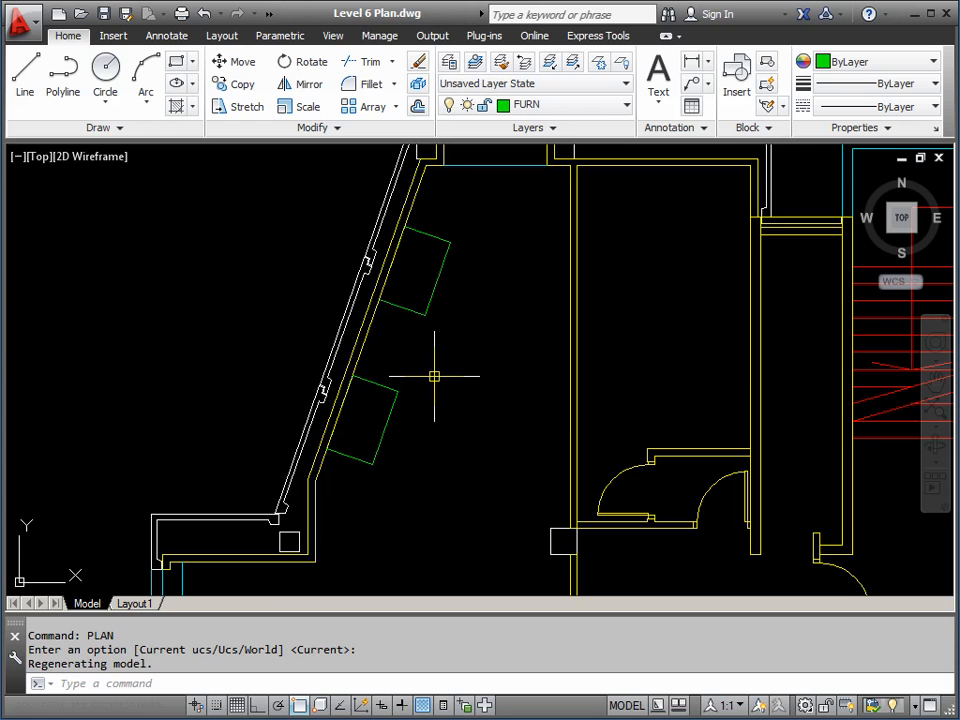
{"action": "scroll", "coordinate": [448, 376], "scroll_direction": "down", "scroll_amount": 3}
{"action": "middle_click_drag", "start_coordinate": [456, 392], "coordinate": [457, 320]}
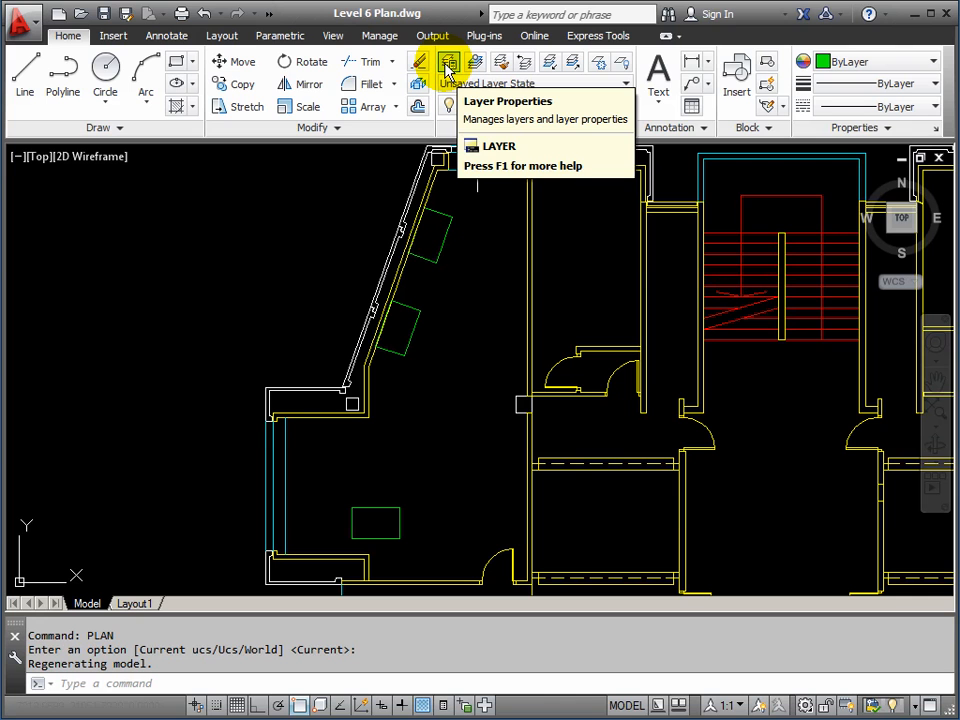
Create a new layer named AREAS in the Layer Properties Manager, fitting the palette within the screen
{"action": "left_click", "coordinate": [447, 68]}
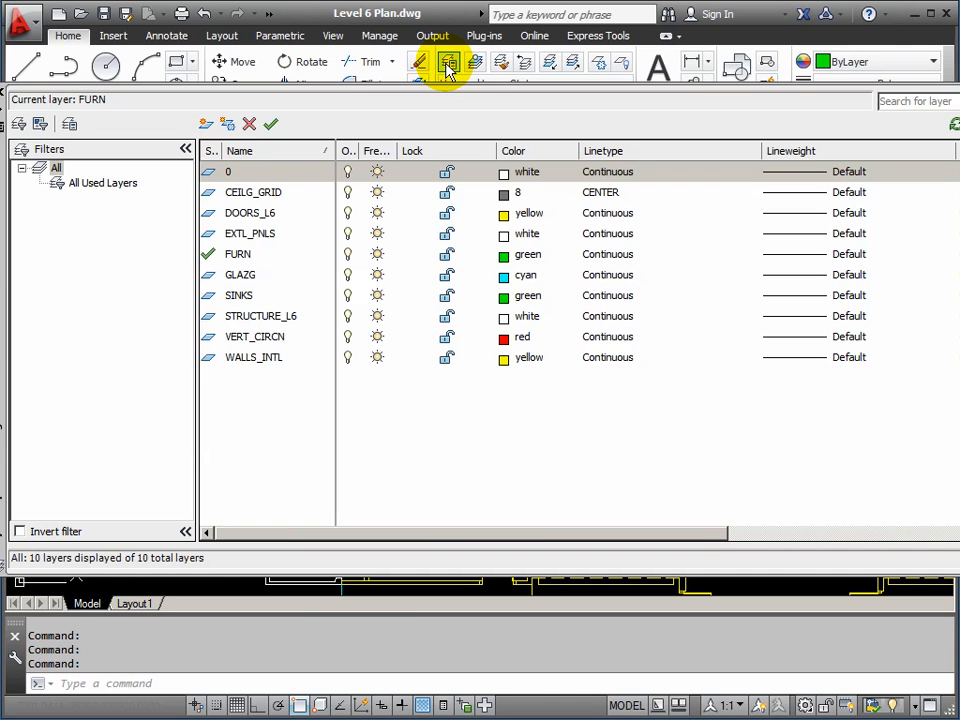
{"action": "left_click_drag", "start_coordinate": [957, 300], "coordinate": [815, 300]}
{"action": "left_click_drag", "start_coordinate": [3, 315], "coordinate": [64, 321]}
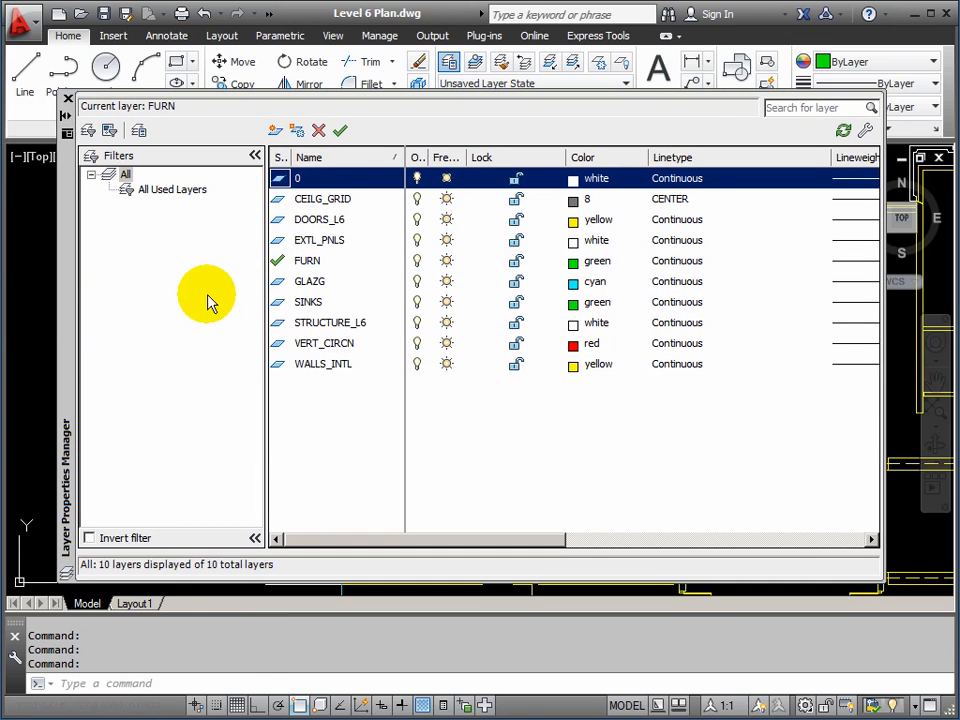
{"action": "left_click", "coordinate": [276, 132]}
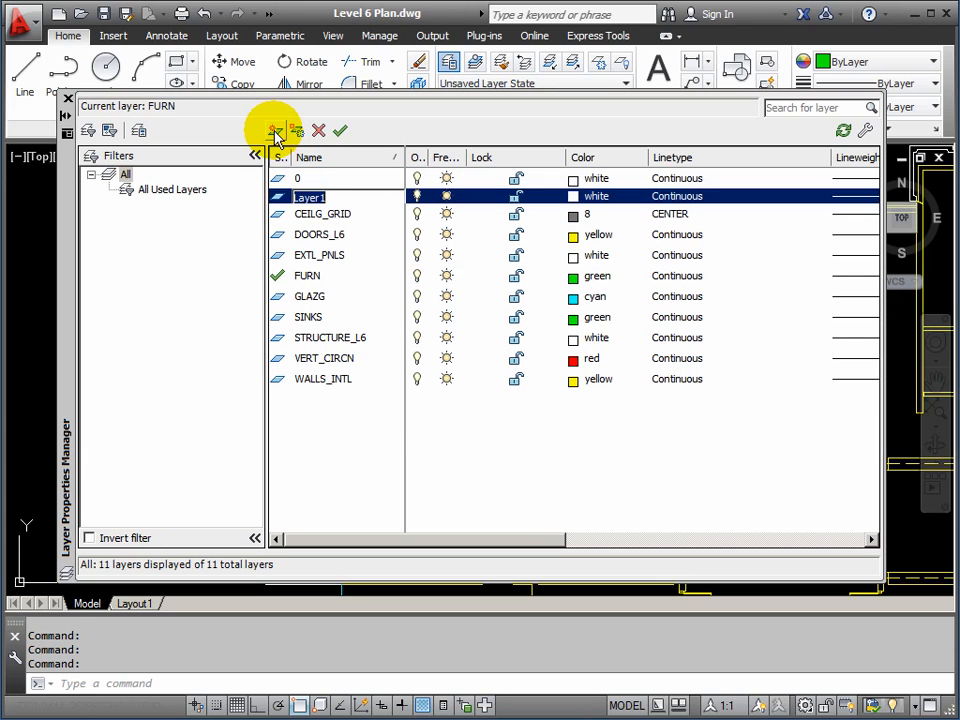
{"action": "type", "text": "AREAS"}
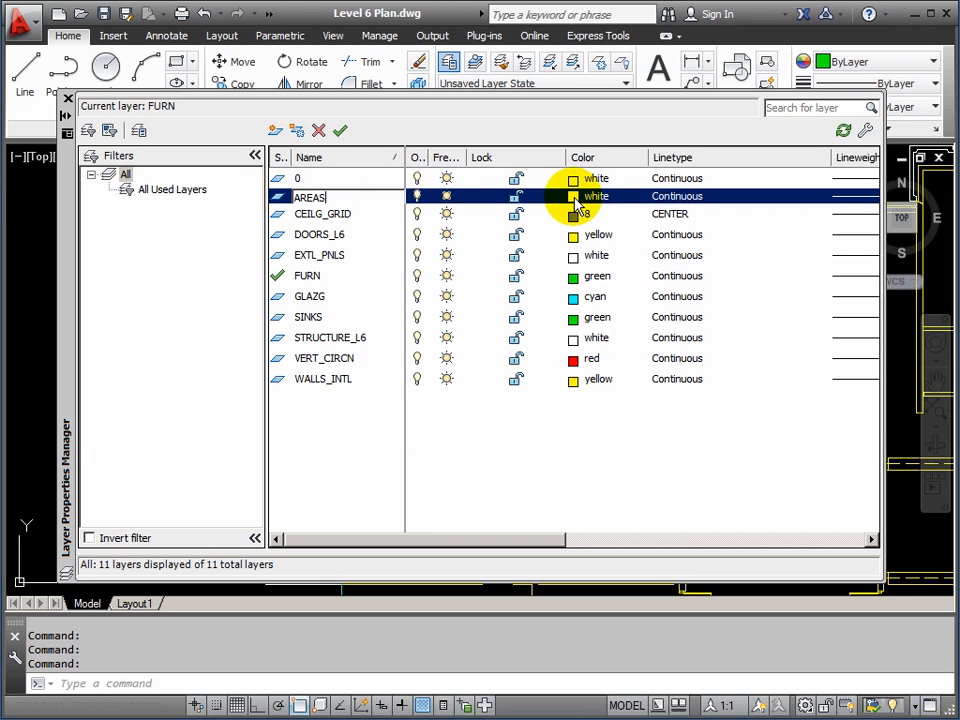
Assign index color 10 to the AREAS layer, make it the current layer and close the layer manager
{"action": "left_click", "coordinate": [574, 198]}
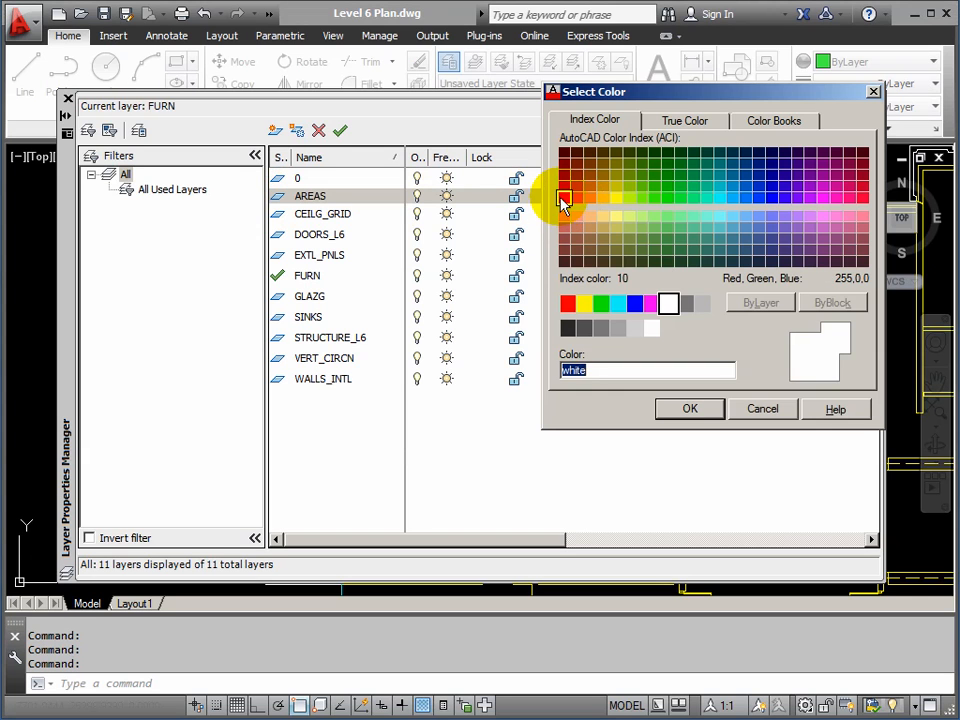
{"action": "left_click", "coordinate": [563, 198]}
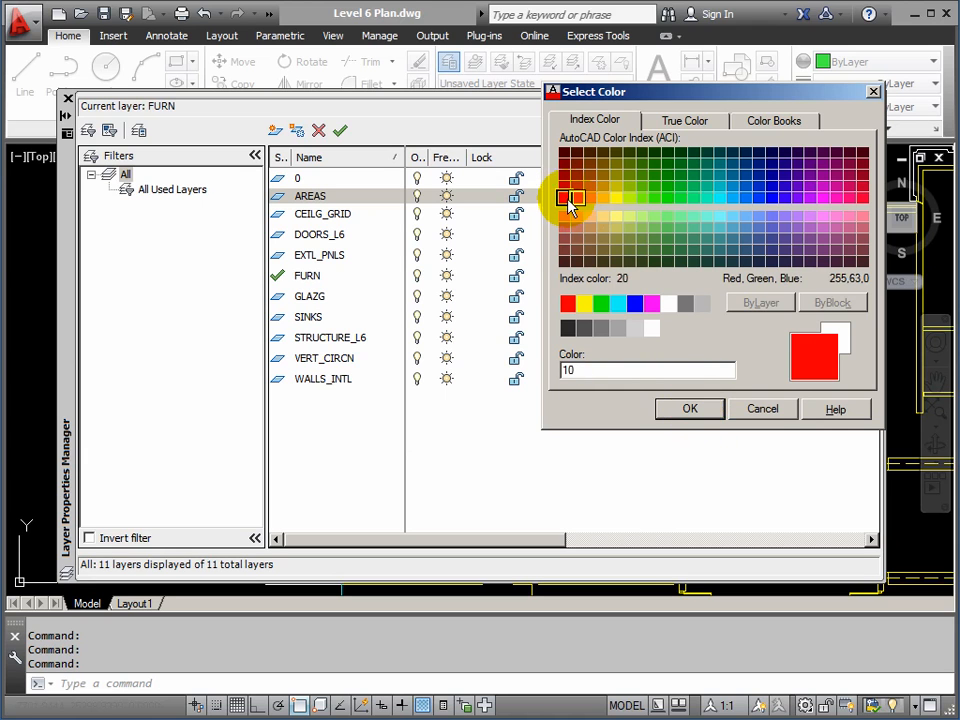
{"action": "left_click_drag", "start_coordinate": [584, 372], "coordinate": [540, 373]}
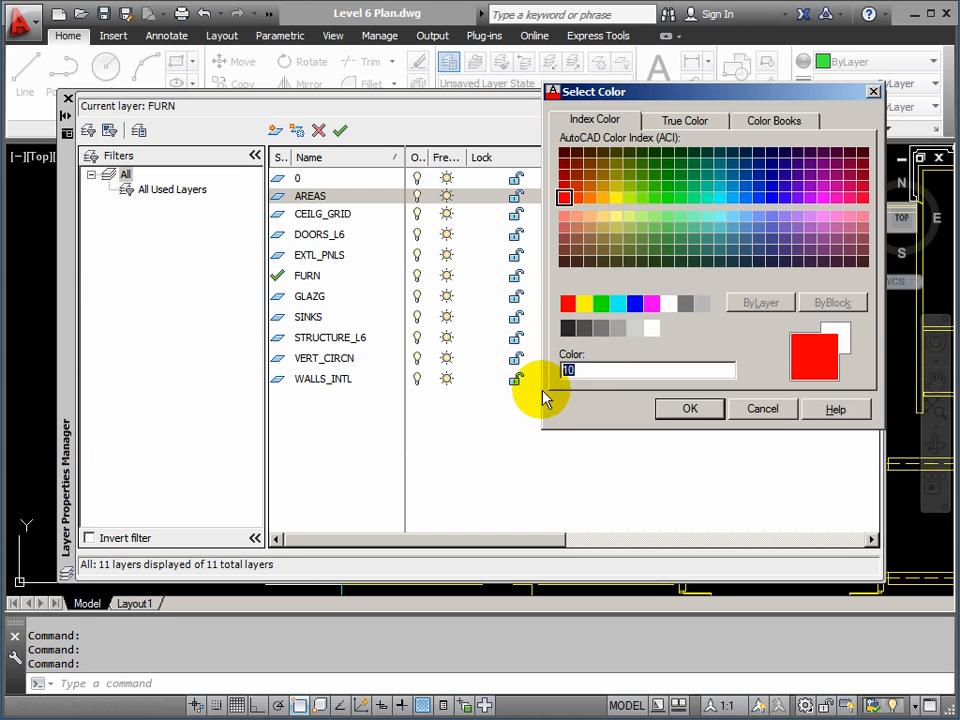
{"action": "left_click", "coordinate": [691, 409]}
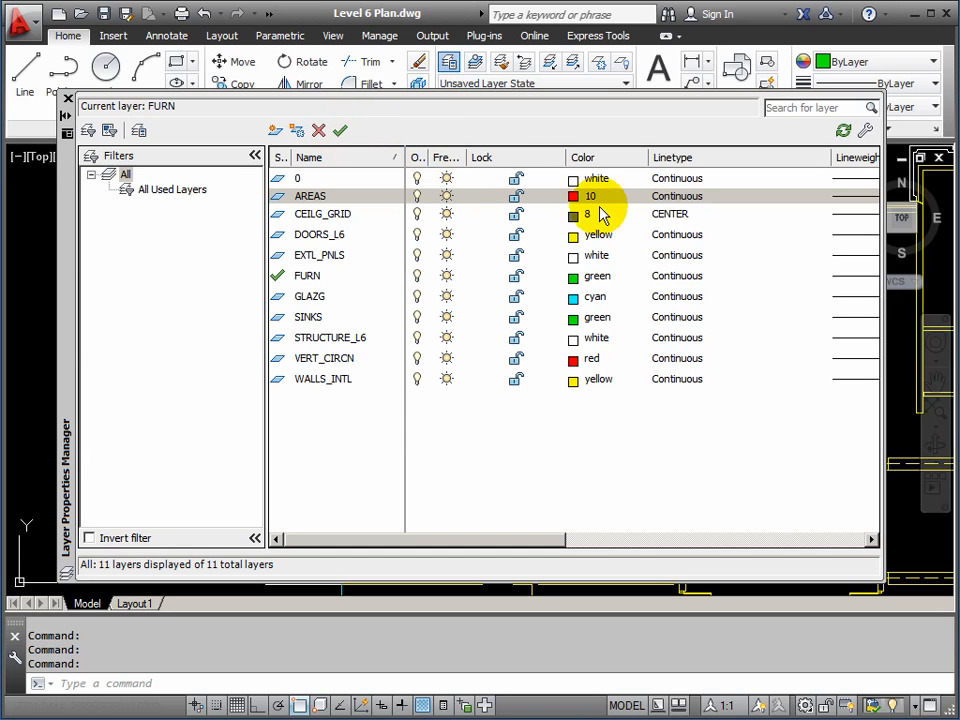
{"action": "left_click", "coordinate": [340, 133]}
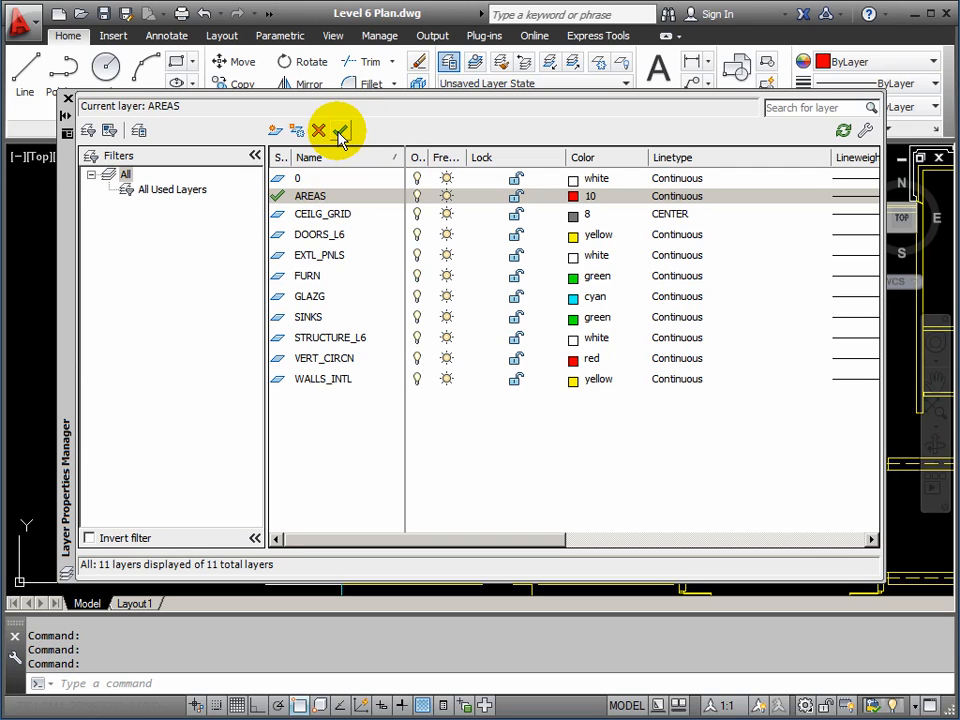
{"action": "left_click", "coordinate": [68, 100]}
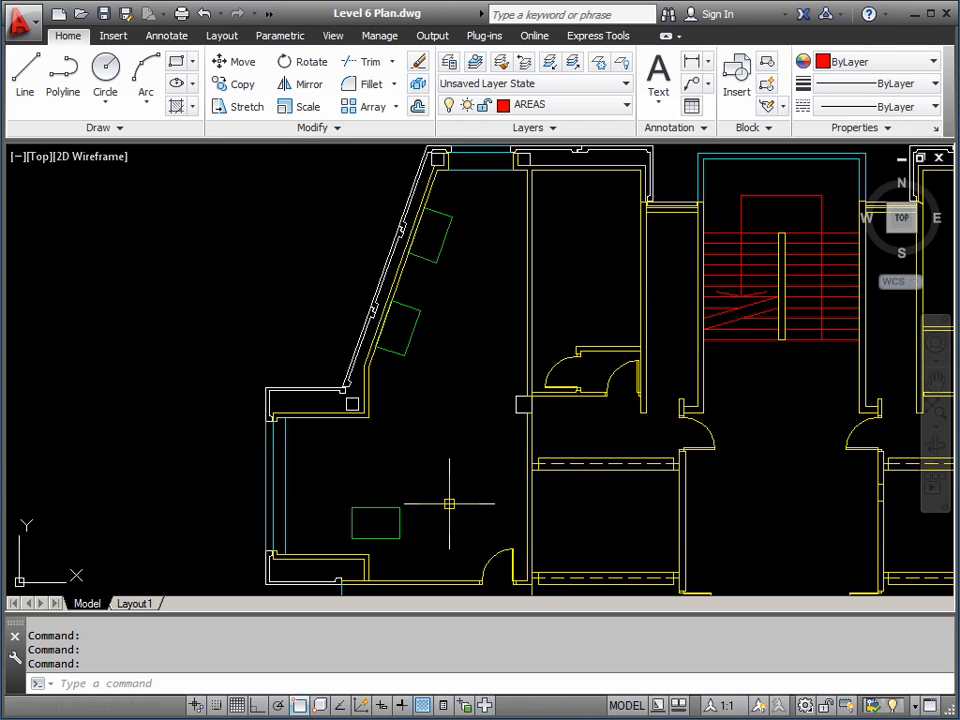
Start a polyline at the inner corner where the room's south wall meets the window alcove's short wall, with starting and ending width 60
{"action": "middle_click_drag", "start_coordinate": [449, 503], "coordinate": [489, 467]}
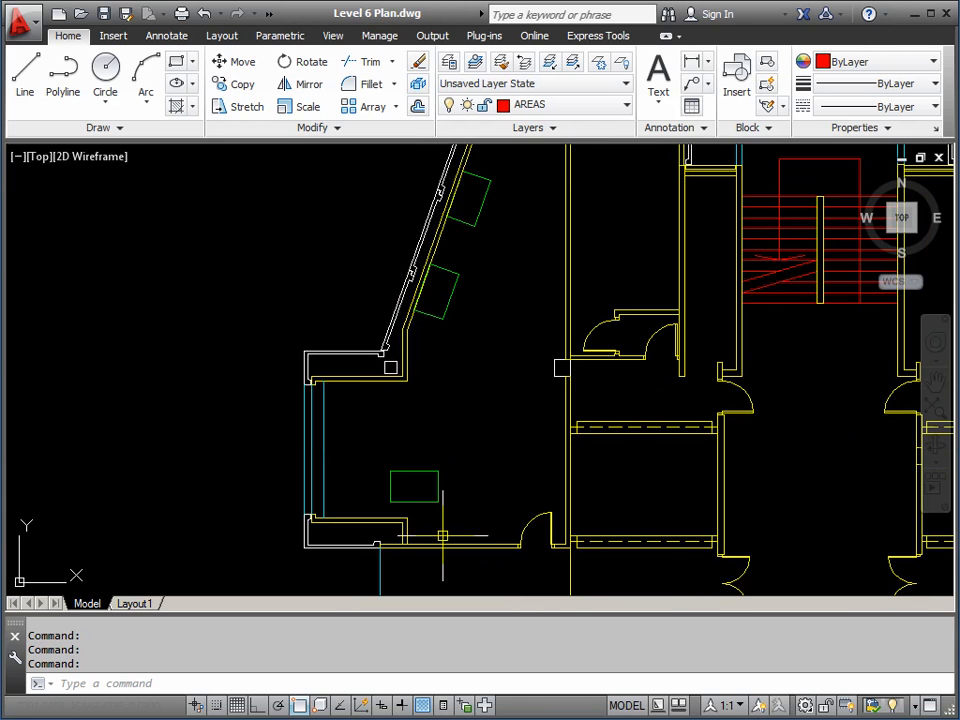
{"action": "type", "text": "PL"}
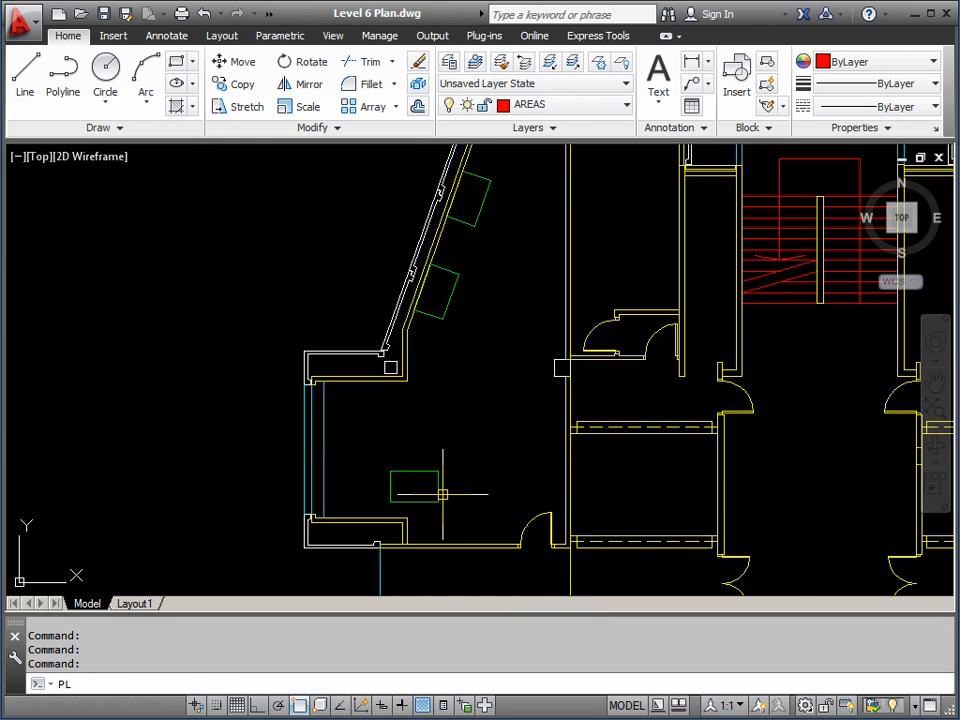
{"action": "key", "text": "Return"}
{"action": "scroll", "coordinate": [425, 535], "scroll_direction": "up", "scroll_amount": 4}
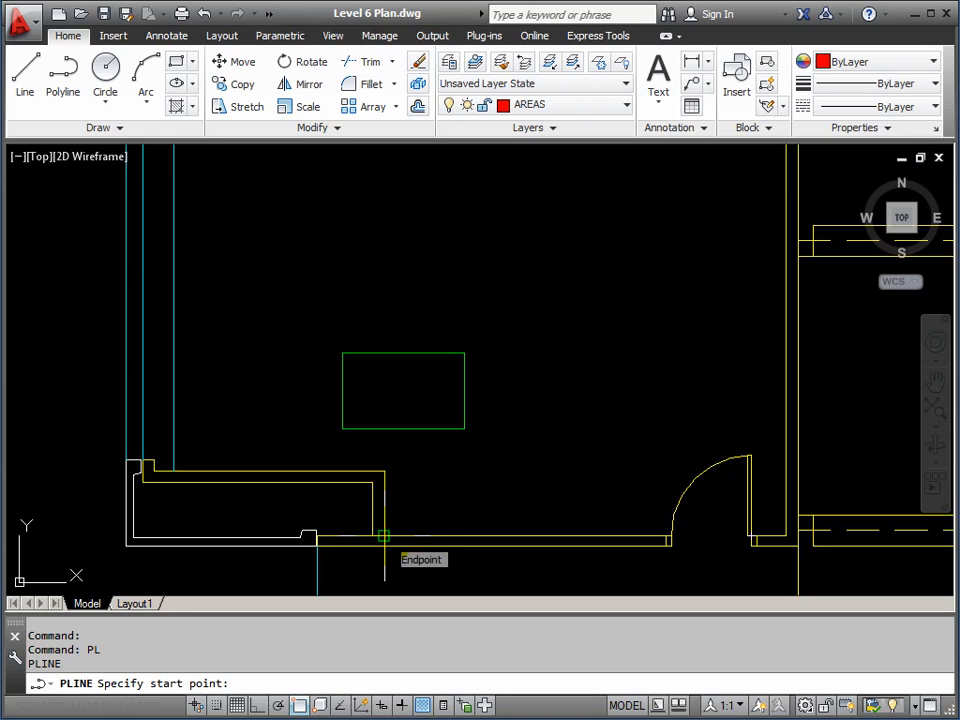
{"action": "left_click", "coordinate": [384, 537]}
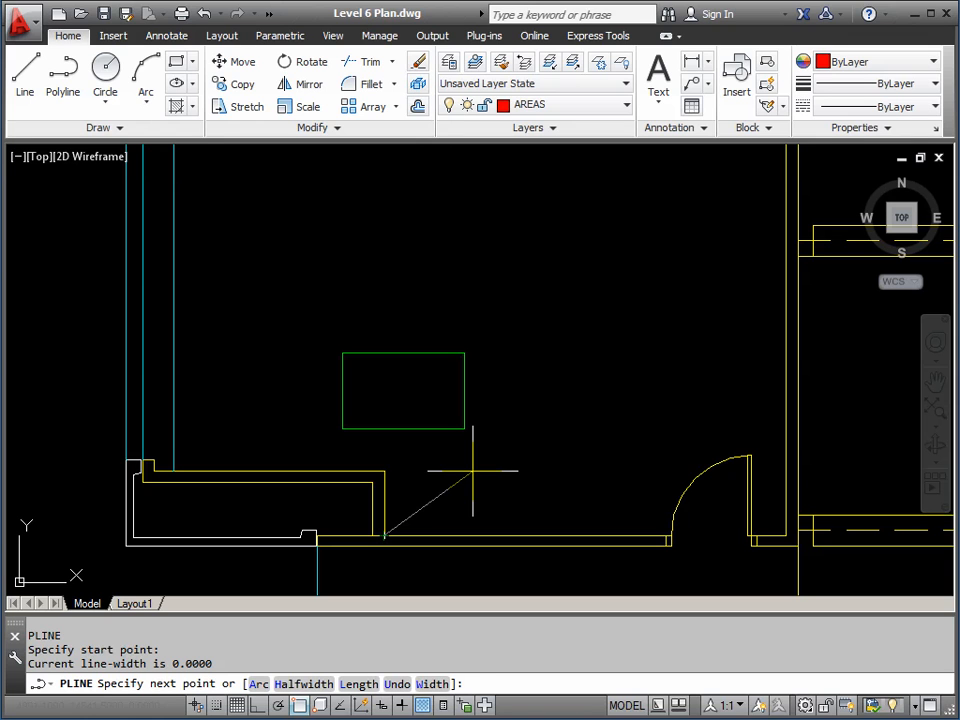
{"action": "key", "text": "Return"}
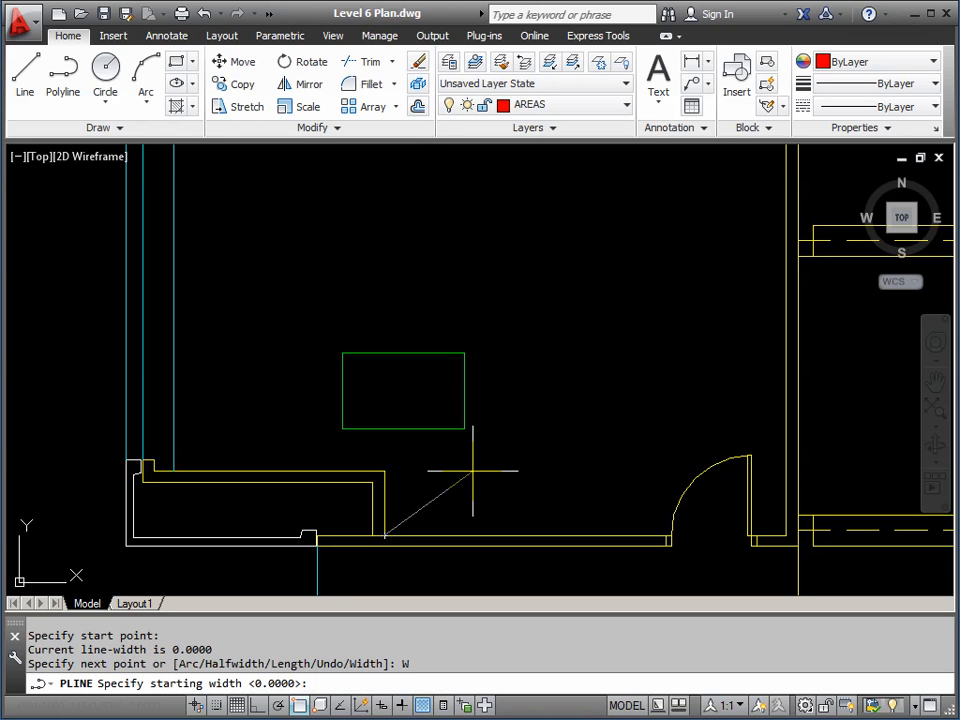
{"action": "key", "text": "Return"}
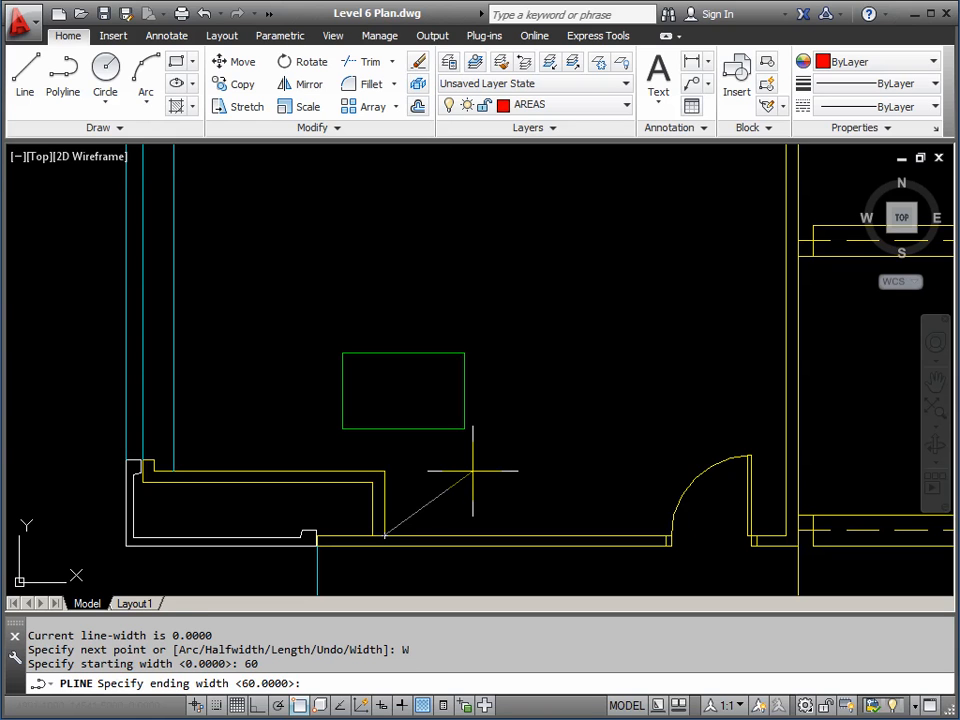
{"action": "key", "text": "Return"}
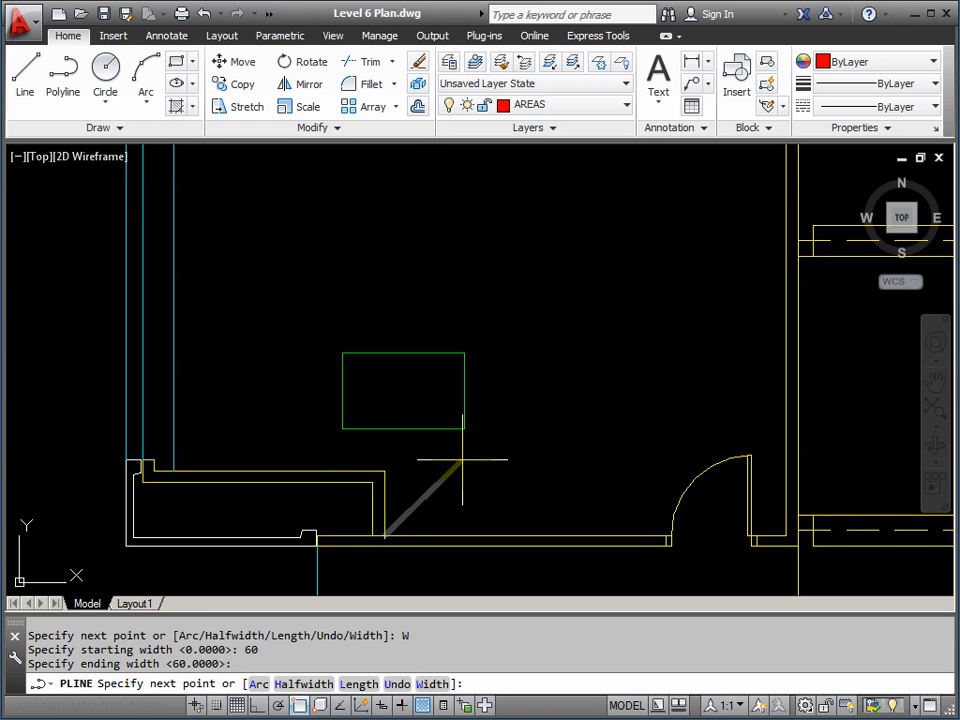
Trace the polyline around the west window alcove, following its south wall, the inner window line and its north wall to the inner corner
{"action": "left_click", "coordinate": [383, 470]}
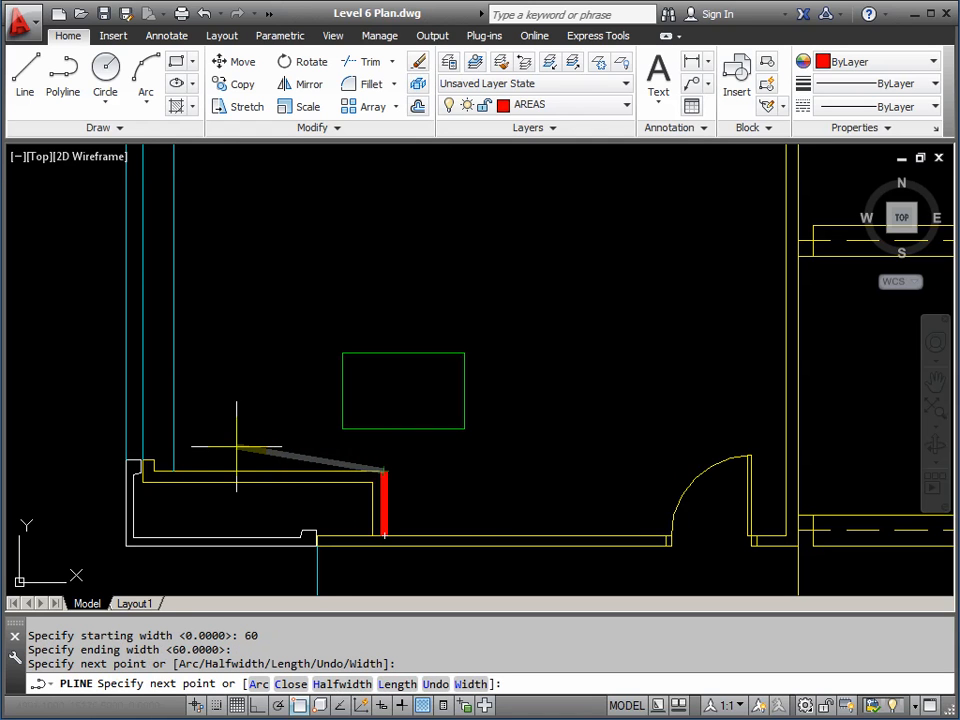
{"action": "left_click", "coordinate": [173, 470]}
{"action": "scroll", "coordinate": [168, 333], "scroll_direction": "down", "scroll_amount": 2}
{"action": "middle_click_drag", "start_coordinate": [204, 326], "coordinate": [203, 407]}
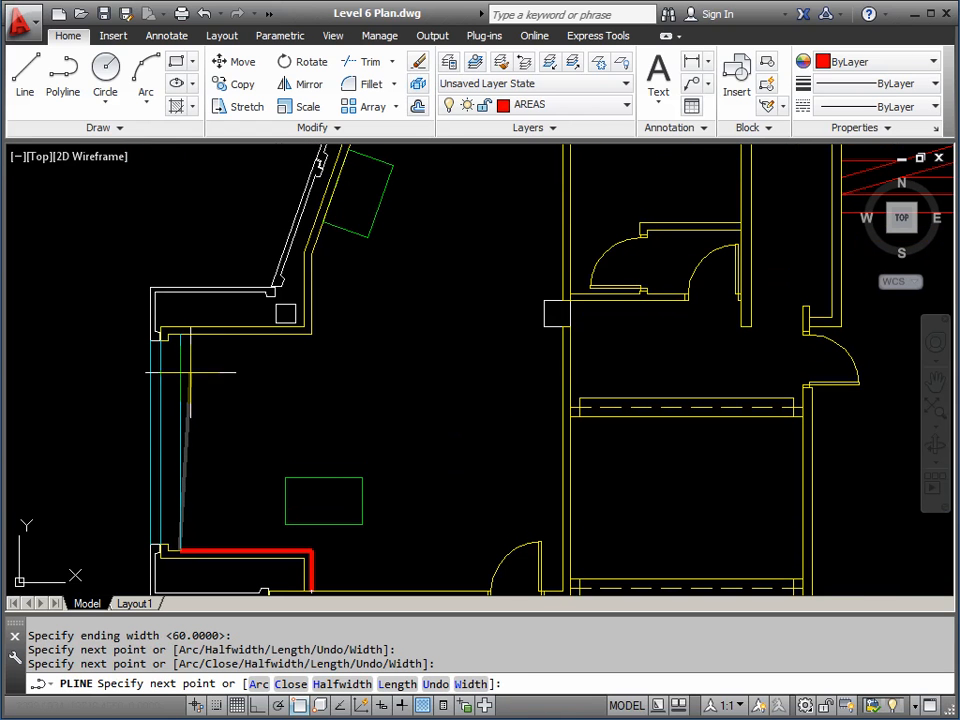
{"action": "mouse_move", "coordinate": [268, 407]}
{"action": "middle_mouse_down"}
{"action": "mouse_move", "coordinate": [328, 420]}
{"action": "mouse_move", "coordinate": [315, 387]}
{"action": "mouse_move", "coordinate": [289, 433]}
{"action": "middle_mouse_up"}
{"action": "scroll", "coordinate": [289, 433], "scroll_direction": "up", "scroll_amount": 4}
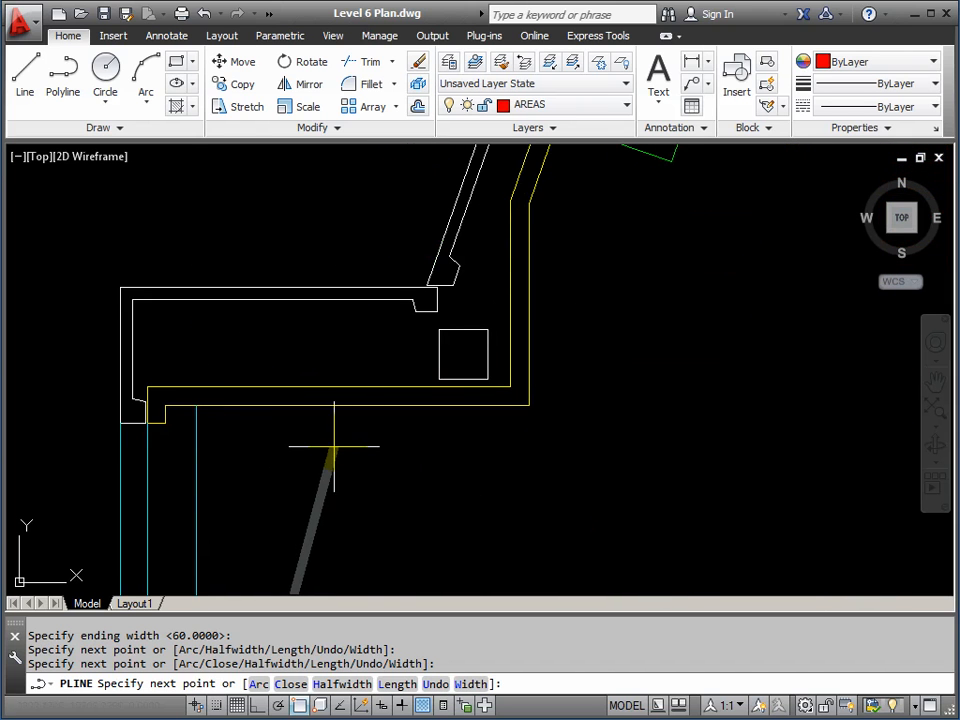
{"action": "middle_click_drag", "start_coordinate": [336, 446], "coordinate": [315, 379]}
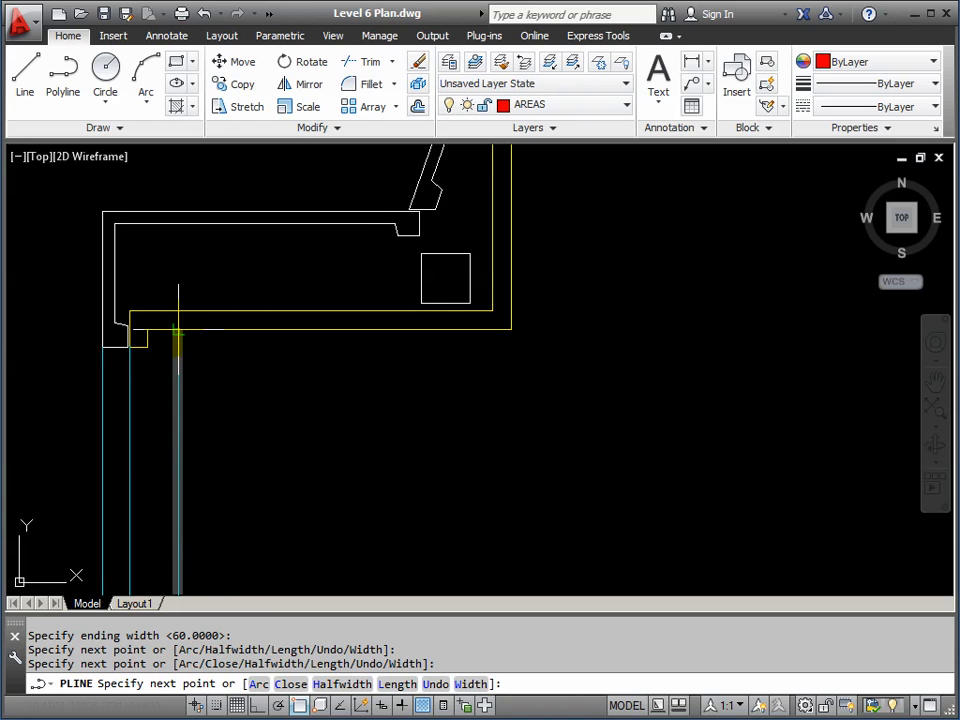
{"action": "left_click", "coordinate": [178, 332]}
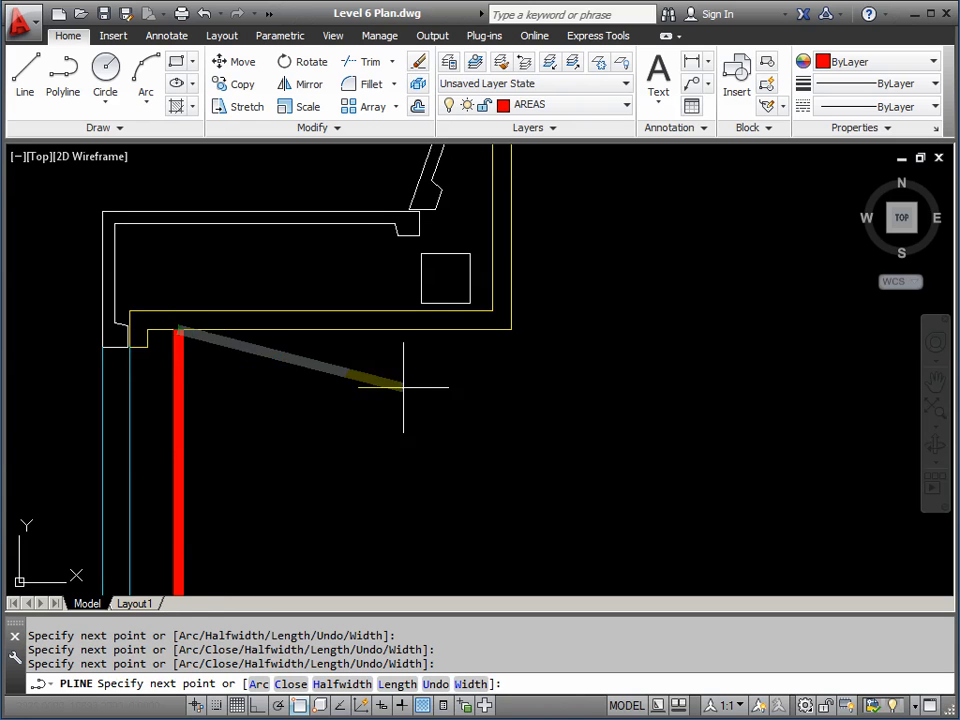
{"action": "left_click", "coordinate": [511, 329]}
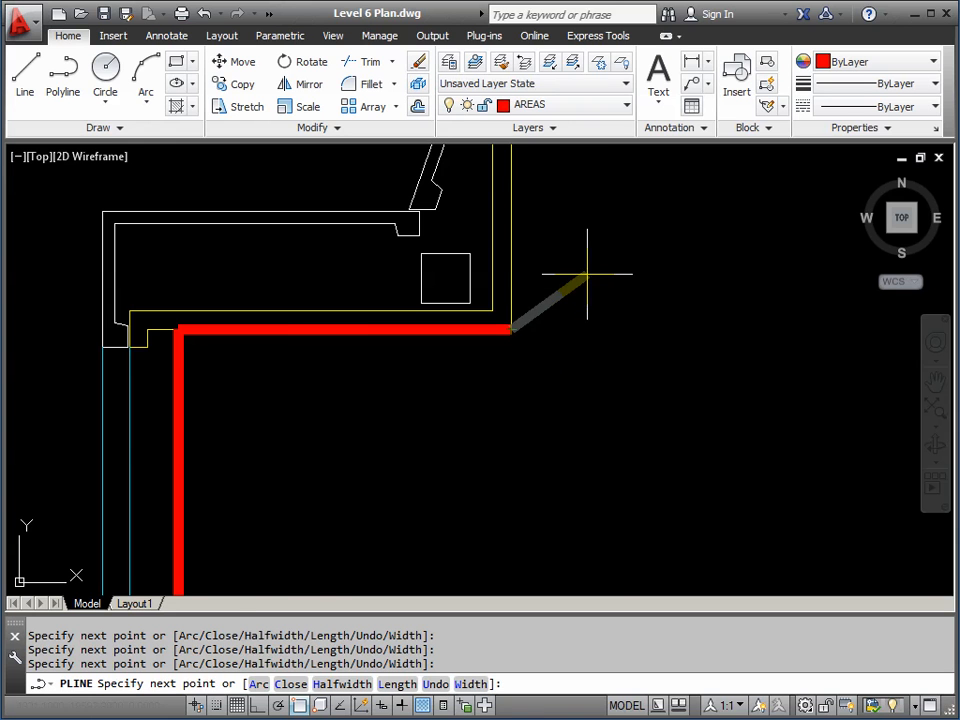
Continue the polyline up the short wall, along the slanted wall's inner face and across the north wall to the room's northeast corner
{"action": "scroll", "coordinate": [561, 281], "scroll_direction": "down", "scroll_amount": 2}
{"action": "middle_click_drag", "start_coordinate": [602, 253], "coordinate": [407, 471]}
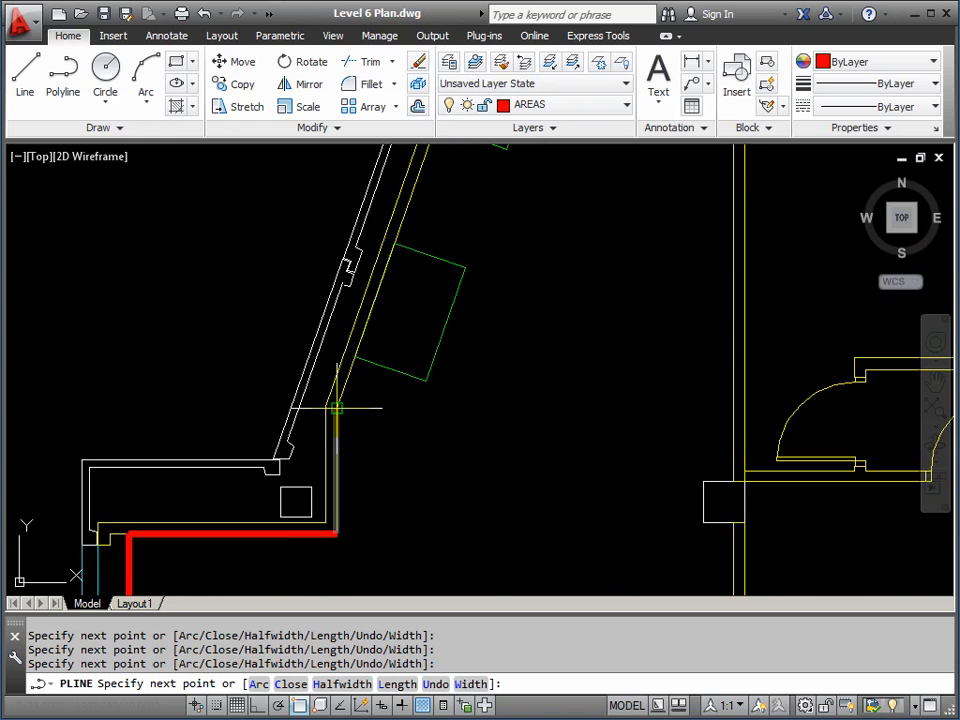
{"action": "left_click", "coordinate": [336, 408]}
{"action": "mouse_move", "coordinate": [493, 321]}
{"action": "middle_mouse_down"}
{"action": "mouse_move", "coordinate": [491, 366]}
{"action": "mouse_move", "coordinate": [431, 491]}
{"action": "middle_mouse_up"}
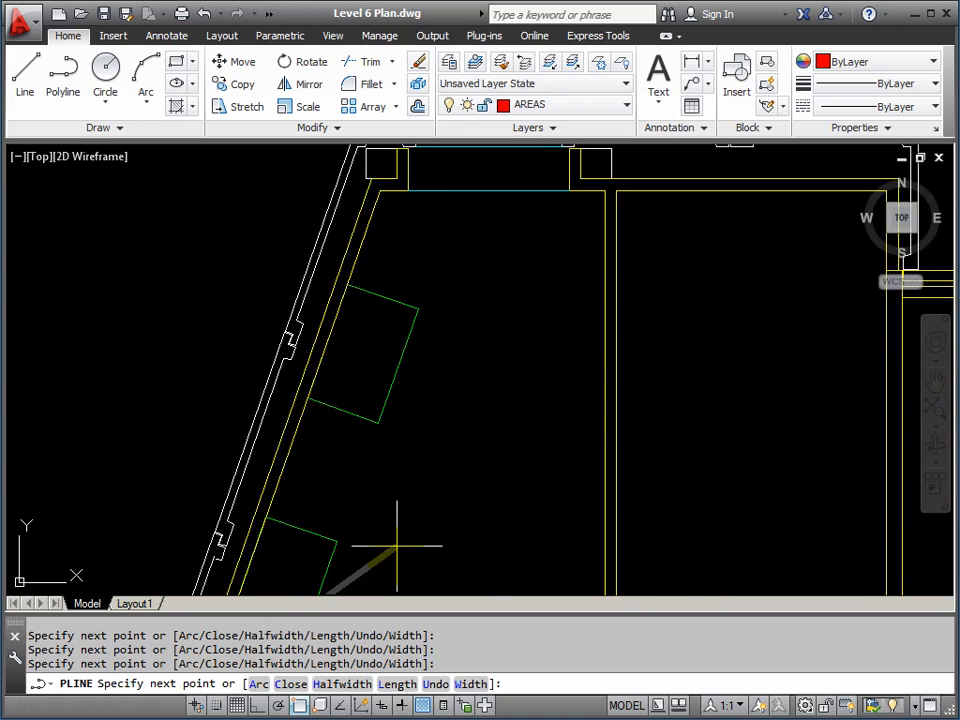
{"action": "left_click", "coordinate": [379, 190]}
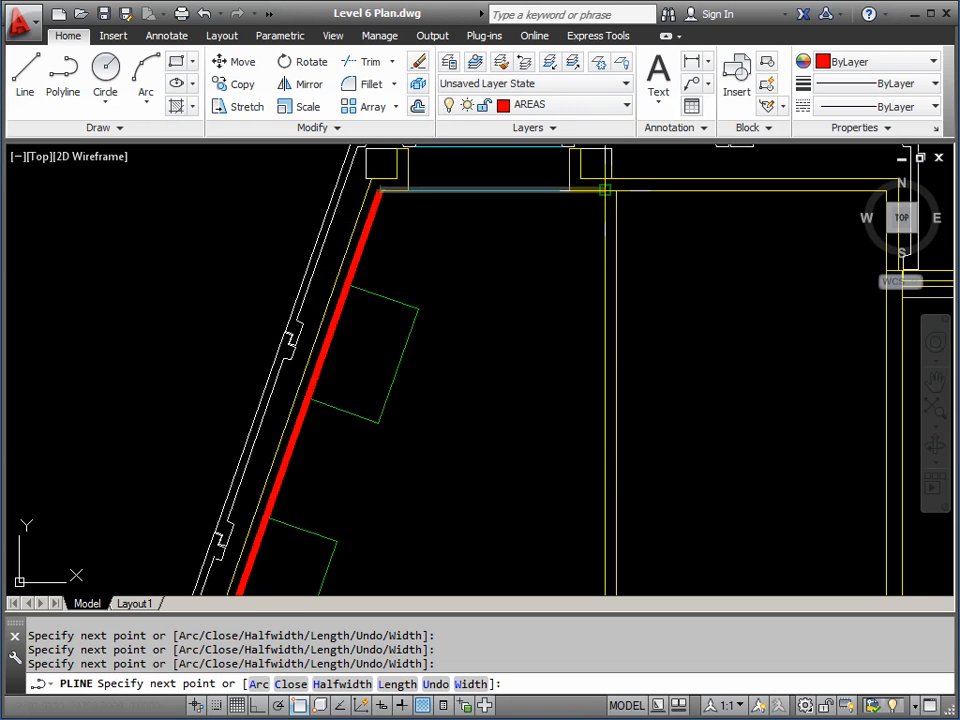
{"action": "left_click", "coordinate": [604, 190]}
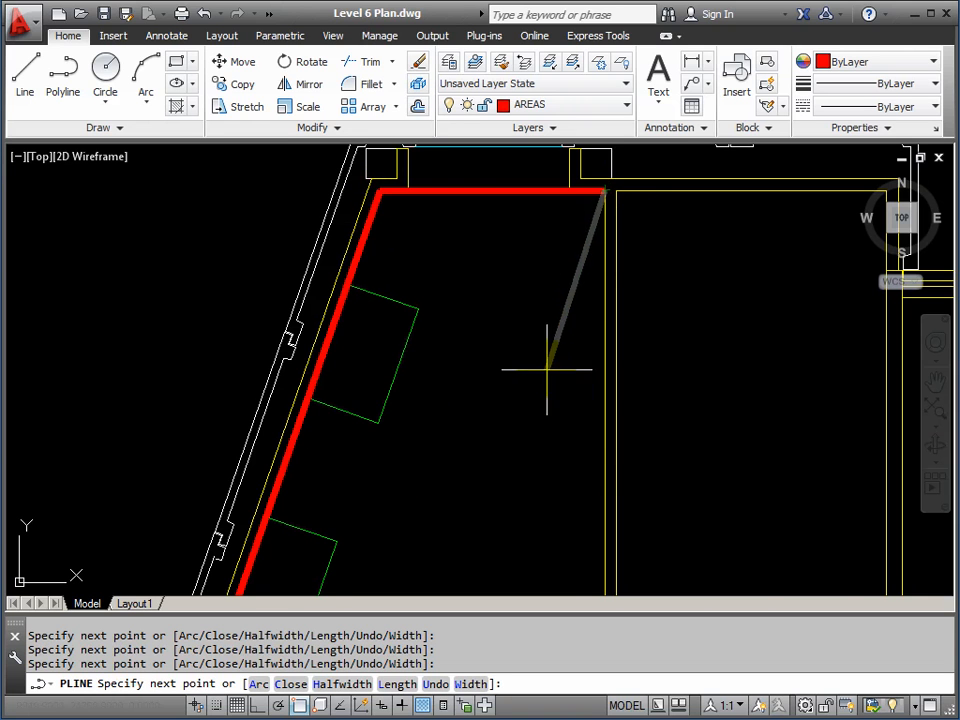
Run the polyline down the east wall to the inner corner beside the door and close it along the south wall
{"action": "scroll", "coordinate": [546, 413], "scroll_direction": "down", "scroll_amount": 2}
{"action": "scroll", "coordinate": [525, 253], "scroll_direction": "up", "scroll_amount": 2}
{"action": "mouse_move", "coordinate": [557, 508]}
{"action": "middle_mouse_down"}
{"action": "mouse_move", "coordinate": [549, 506]}
{"action": "mouse_move", "coordinate": [536, 254]}
{"action": "middle_mouse_up"}
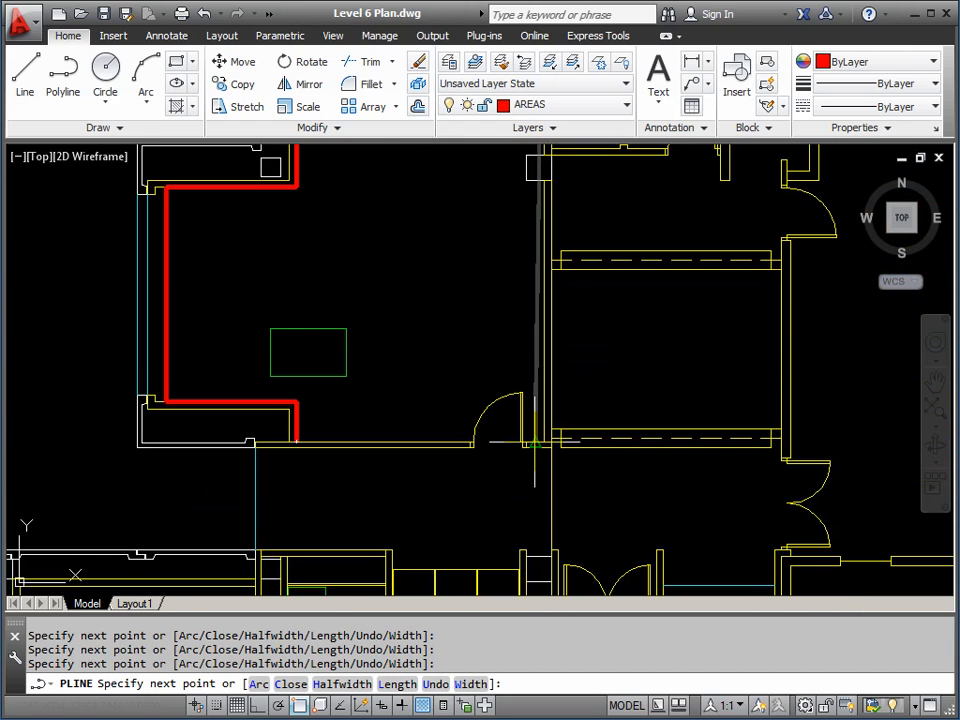
{"action": "scroll", "coordinate": [545, 445], "scroll_direction": "up", "scroll_amount": 6}
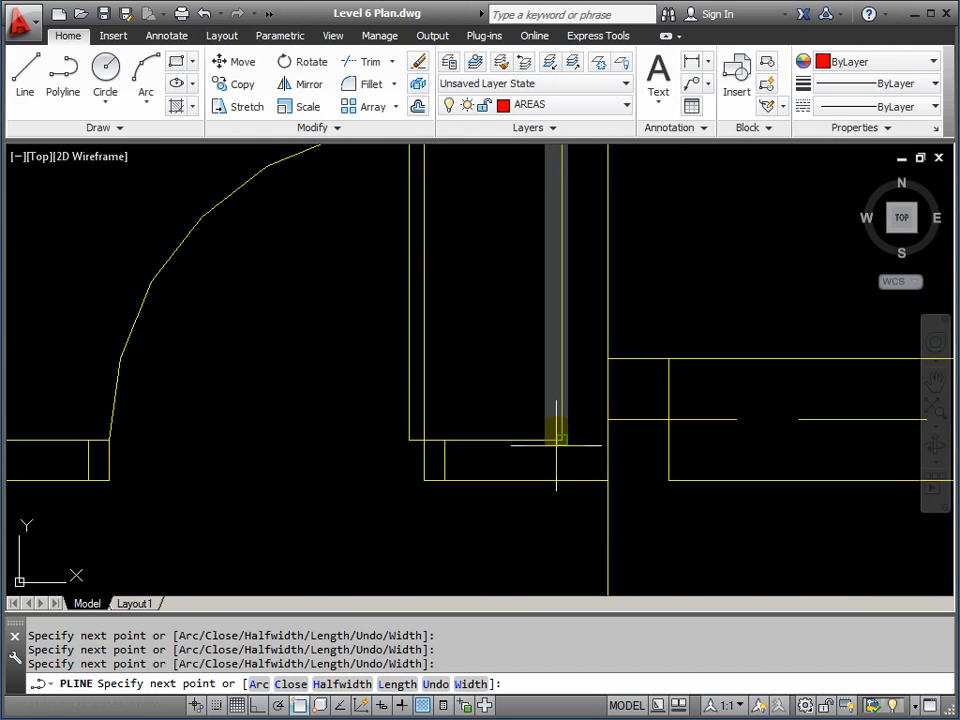
{"action": "left_click", "coordinate": [561, 439]}
{"action": "scroll", "coordinate": [520, 460], "scroll_direction": "down", "scroll_amount": 4}
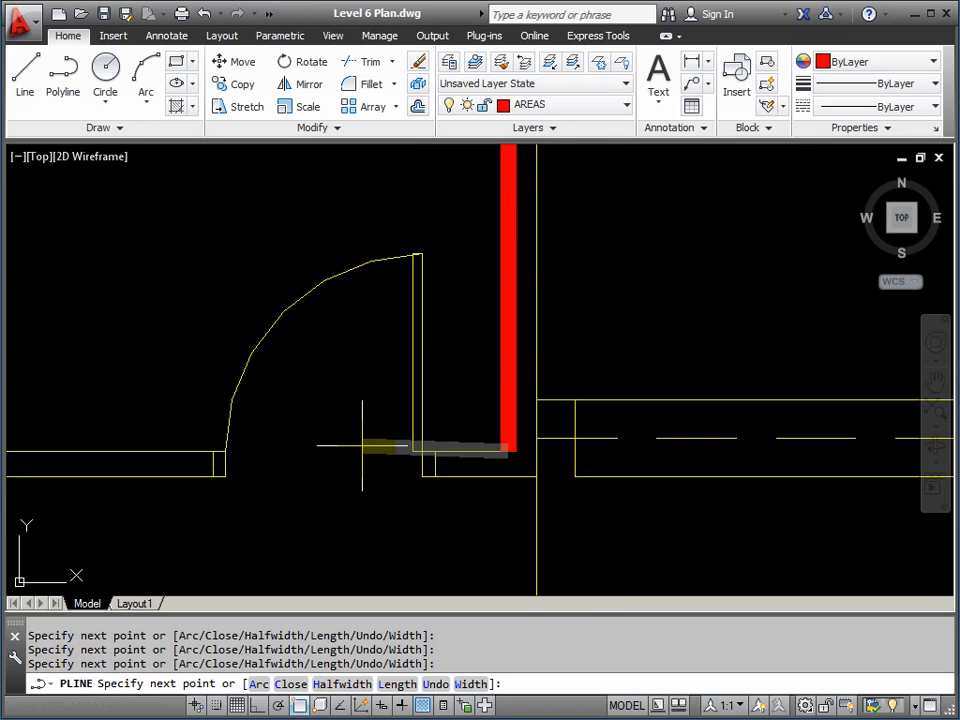
{"action": "scroll", "coordinate": [472, 400], "scroll_direction": "down", "scroll_amount": 4}
{"action": "scroll", "coordinate": [489, 429], "scroll_direction": "up", "scroll_amount": 2}
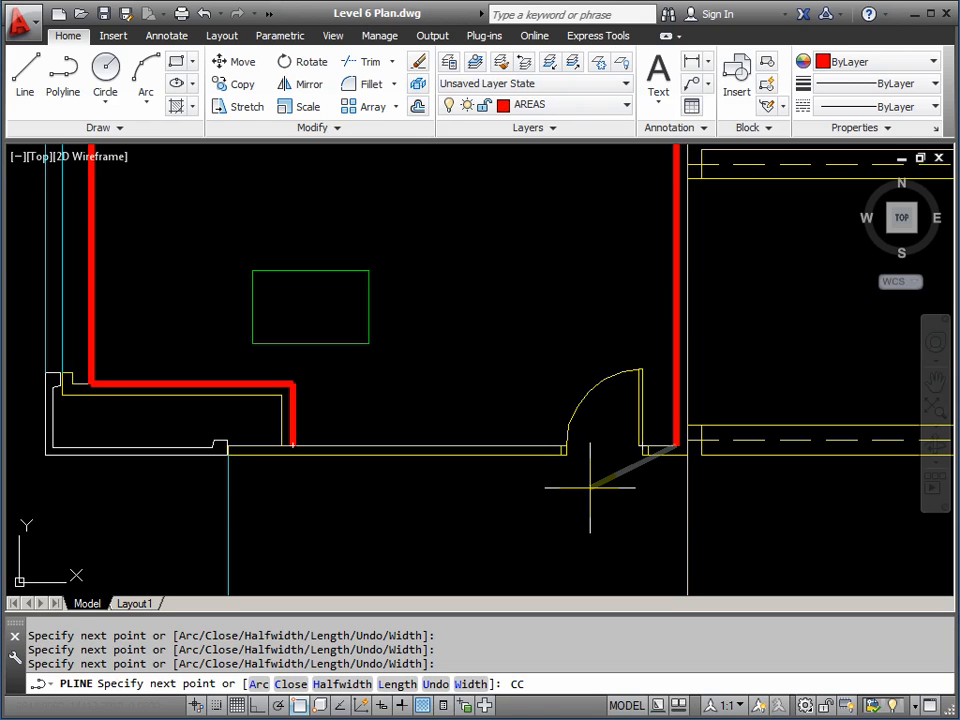
{"action": "key", "text": "Return"}
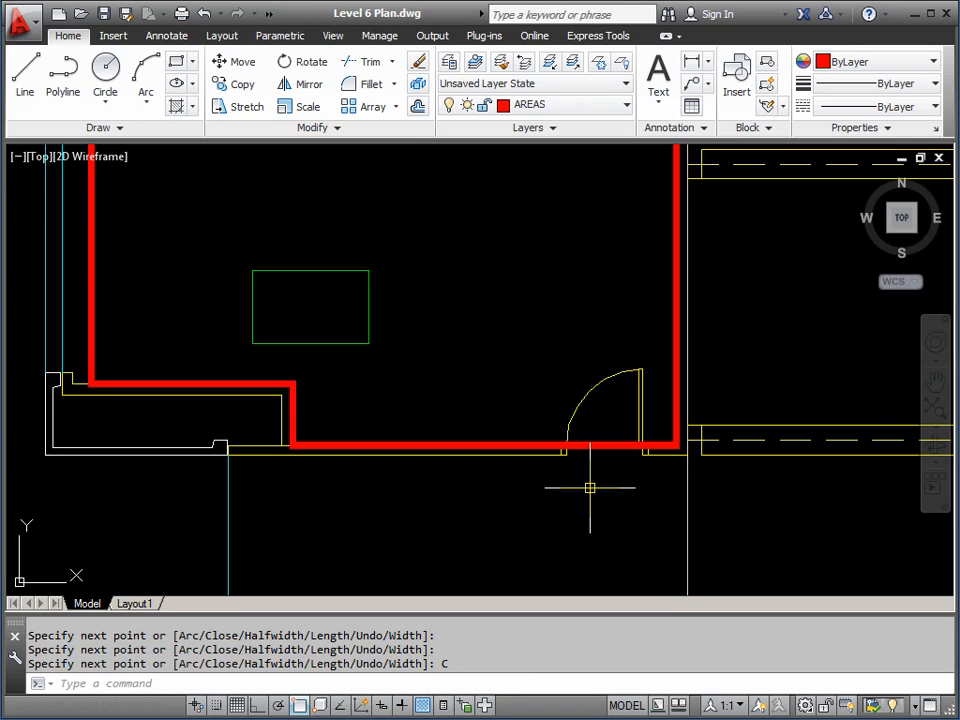
Examine the closed area outline at the alcove corner and around the whole room
{"action": "scroll", "coordinate": [301, 390], "scroll_direction": "up", "scroll_amount": 2}
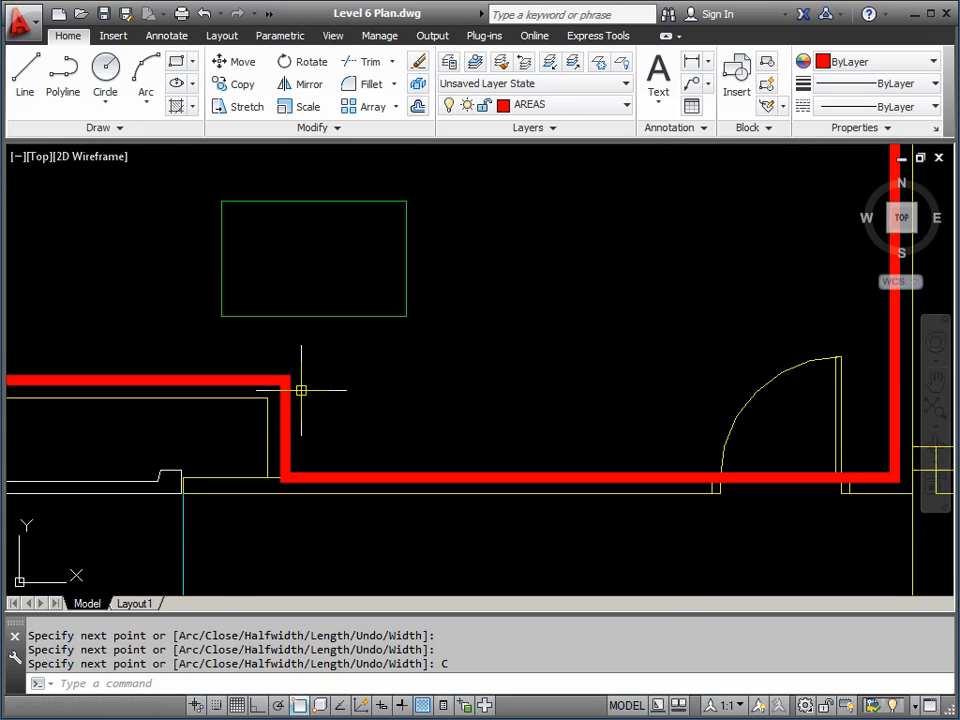
{"action": "scroll", "coordinate": [301, 390], "scroll_direction": "up", "scroll_amount": 2}
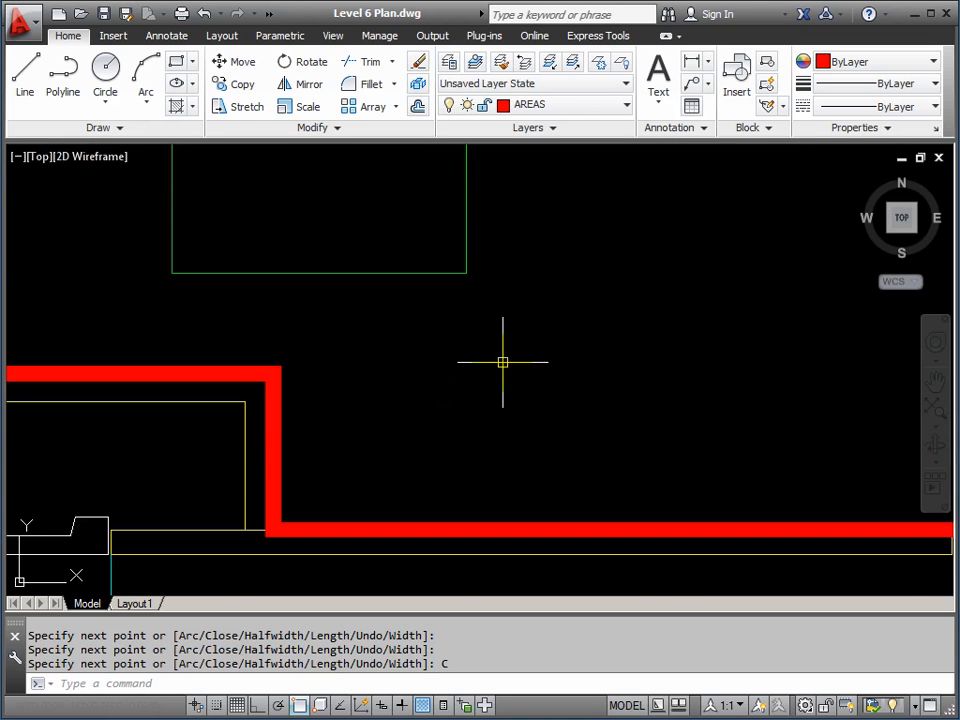
{"action": "scroll", "coordinate": [502, 362], "scroll_direction": "down", "scroll_amount": 4}
{"action": "middle_click_drag", "start_coordinate": [704, 348], "coordinate": [594, 478]}
{"action": "scroll", "coordinate": [645, 342], "scroll_direction": "down", "scroll_amount": 2}
{"action": "middle_click_drag", "start_coordinate": [643, 319], "coordinate": [546, 436]}
{"action": "scroll", "coordinate": [548, 433], "scroll_direction": "down", "scroll_amount": 2}
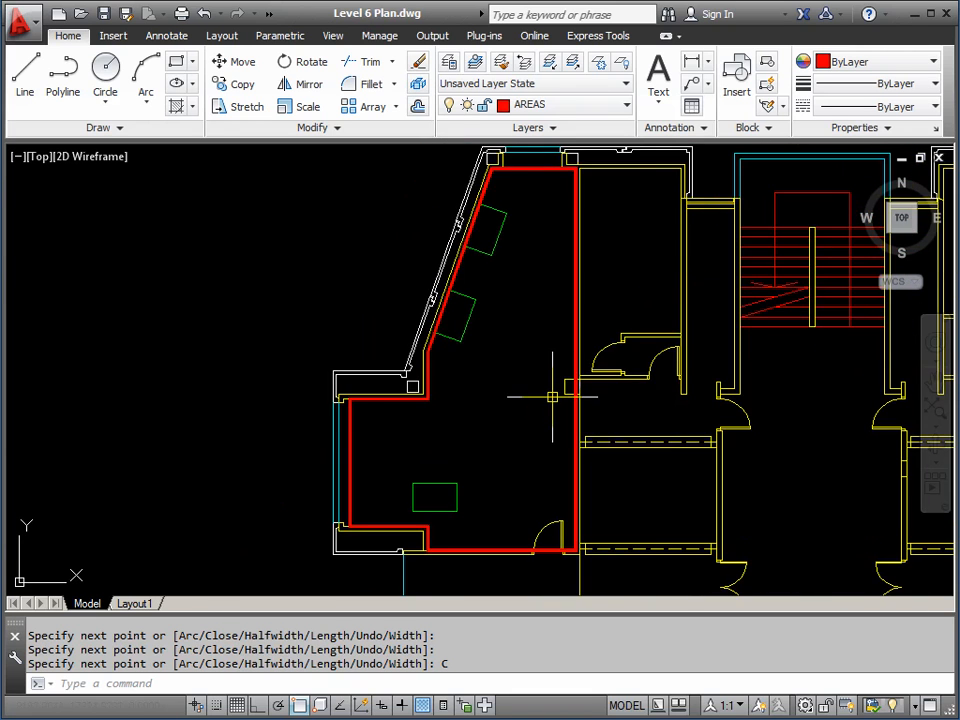
Select the area outline at the east wall column and check the grip options at the alcove's inner corner and short wall
{"action": "scroll", "coordinate": [556, 393], "scroll_direction": "up", "scroll_amount": 2}
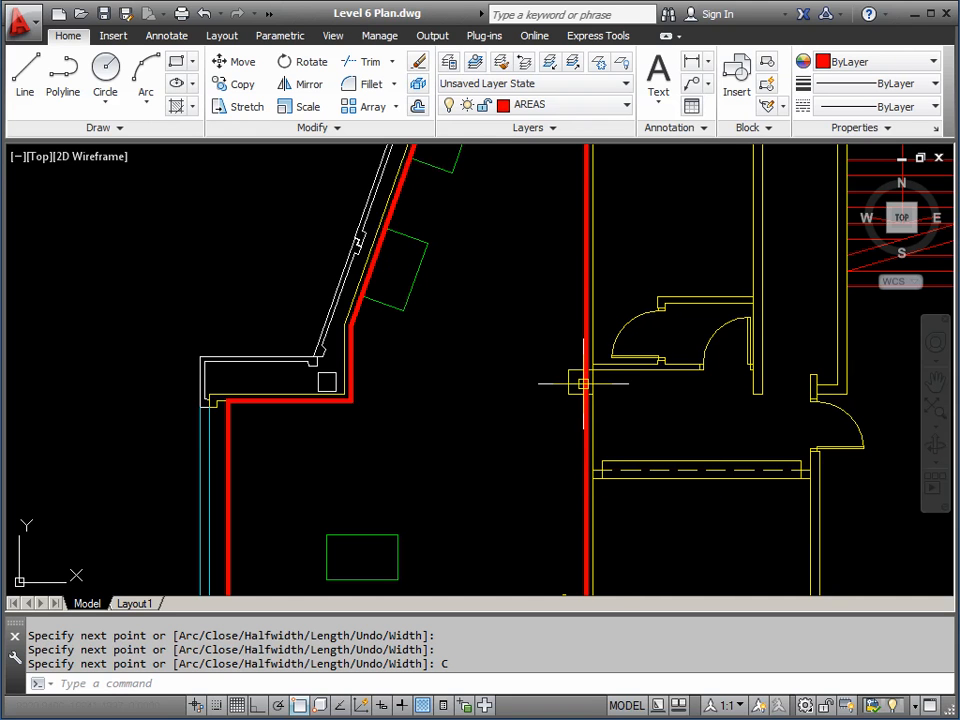
{"action": "scroll", "coordinate": [583, 383], "scroll_direction": "up", "scroll_amount": 3}
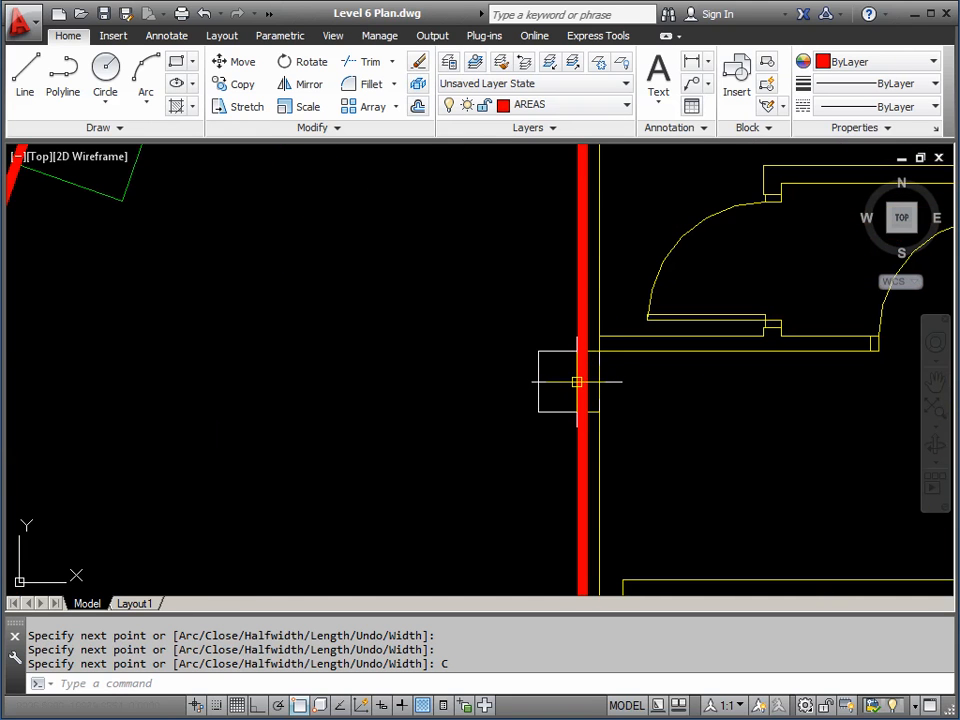
{"action": "scroll", "coordinate": [577, 383], "scroll_direction": "down", "scroll_amount": 2}
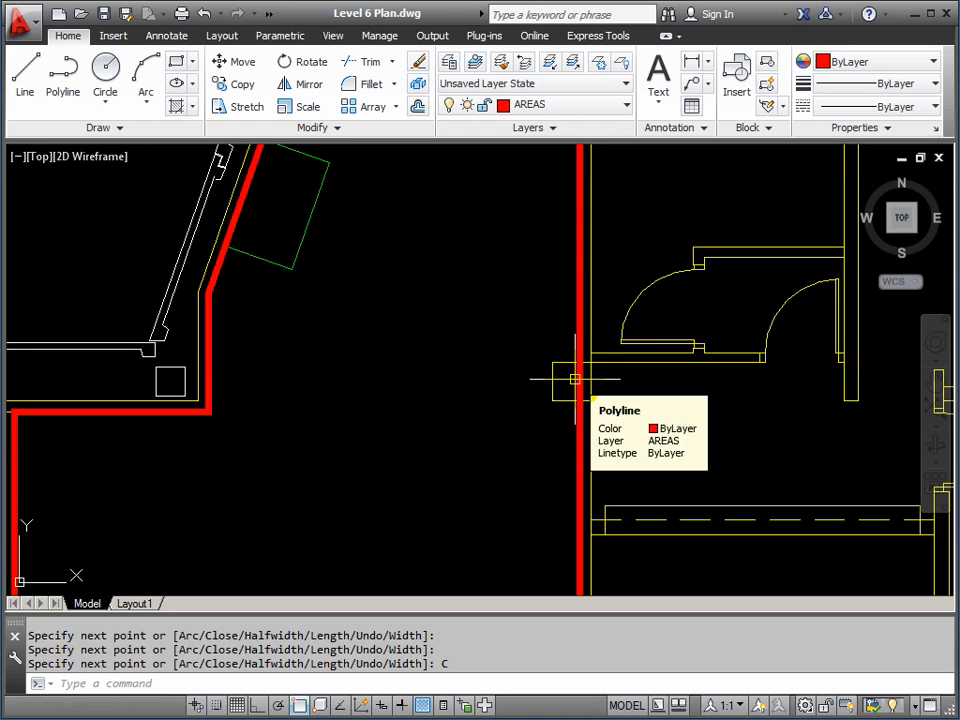
{"action": "left_click", "coordinate": [577, 381]}
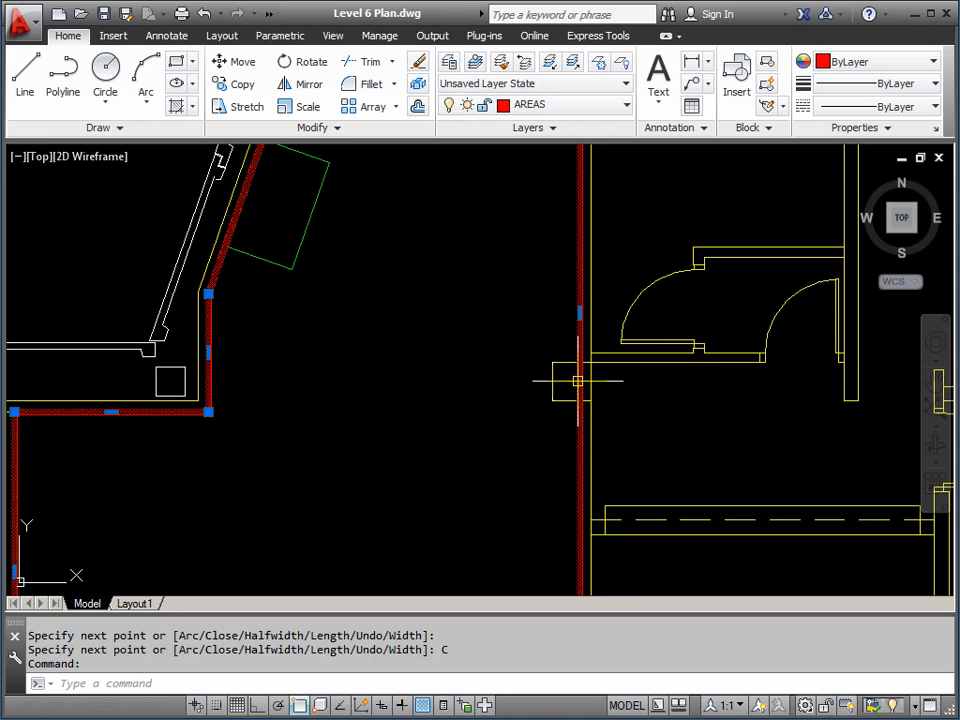
{"action": "scroll", "coordinate": [512, 383], "scroll_direction": "down", "scroll_amount": 2}
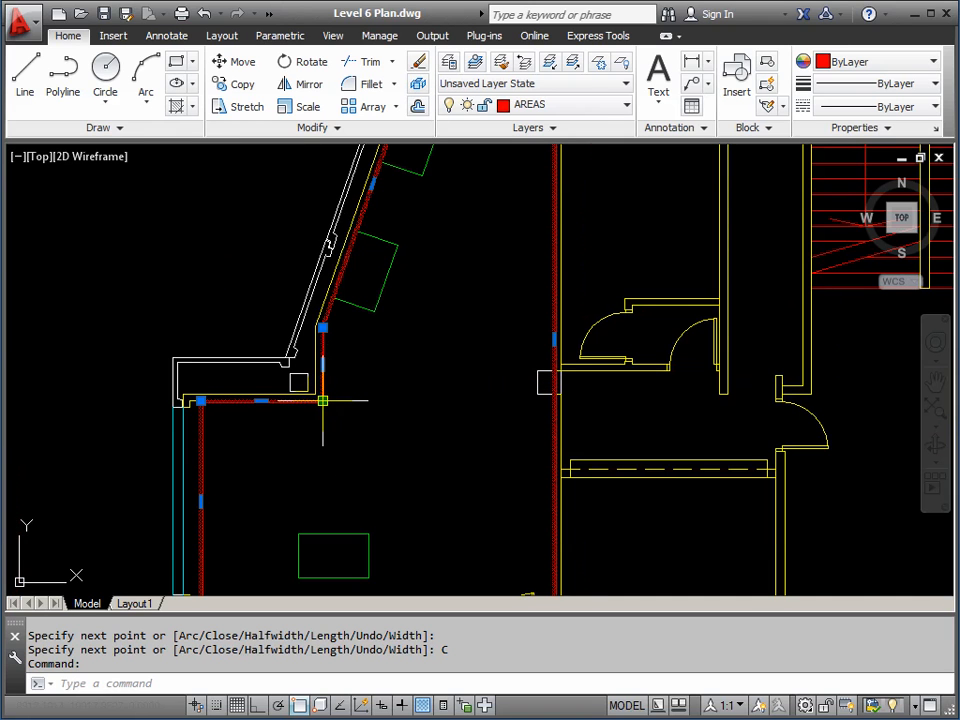
{"action": "mouse_move", "coordinate": [323, 401]}
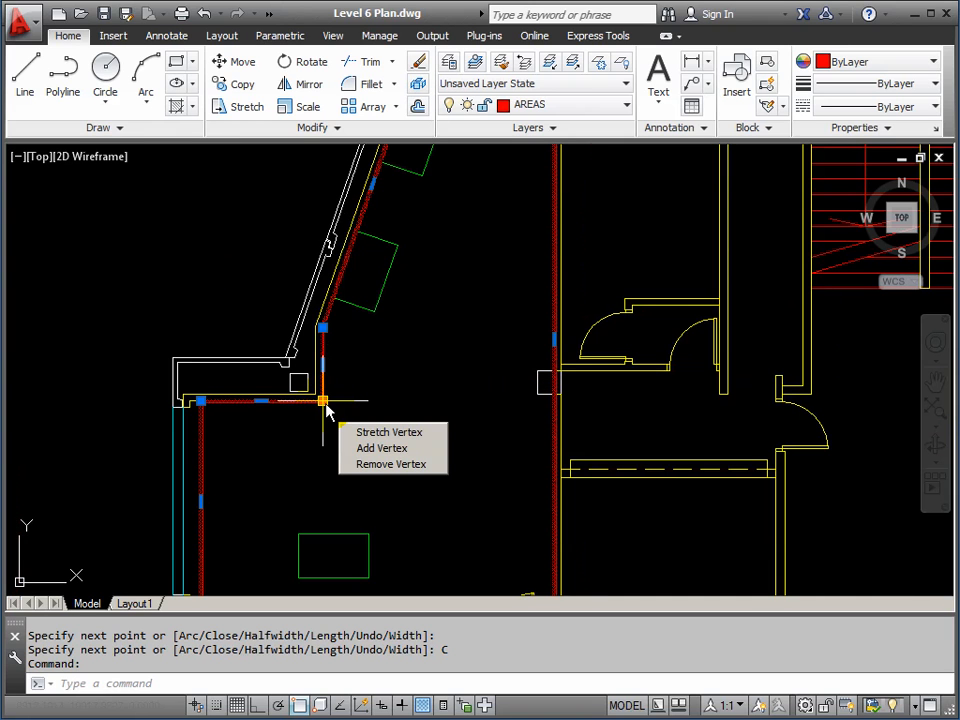
{"action": "mouse_move", "coordinate": [324, 368]}
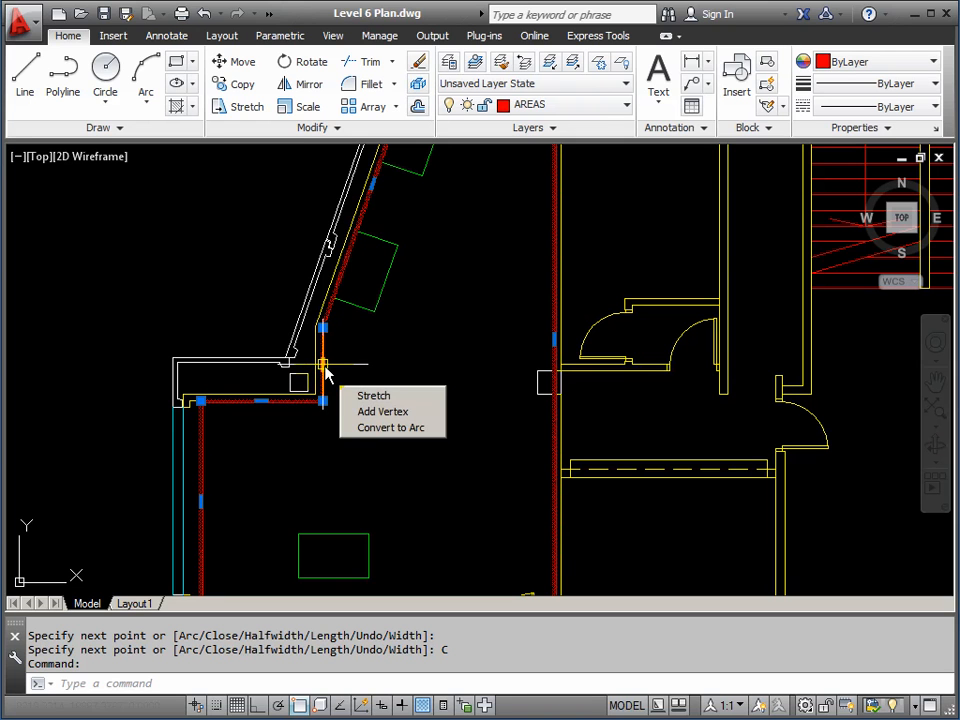
Add a vertex to the outline's east edge where it meets the column's north face
{"action": "scroll", "coordinate": [550, 340], "scroll_direction": "up", "scroll_amount": 6}
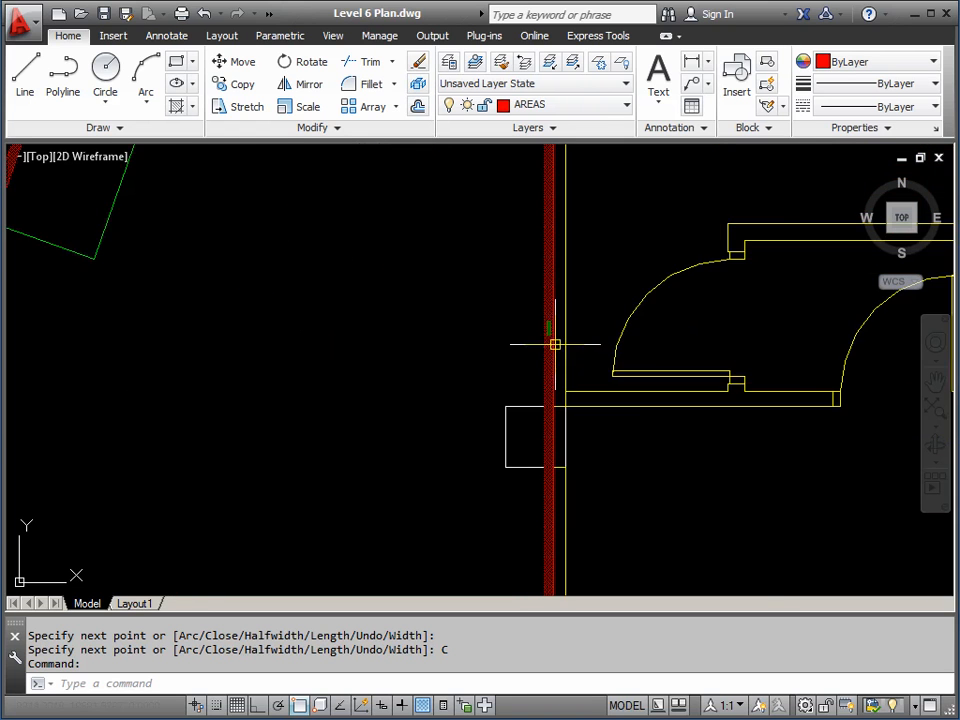
{"action": "scroll", "coordinate": [543, 329], "scroll_direction": "down", "scroll_amount": 2}
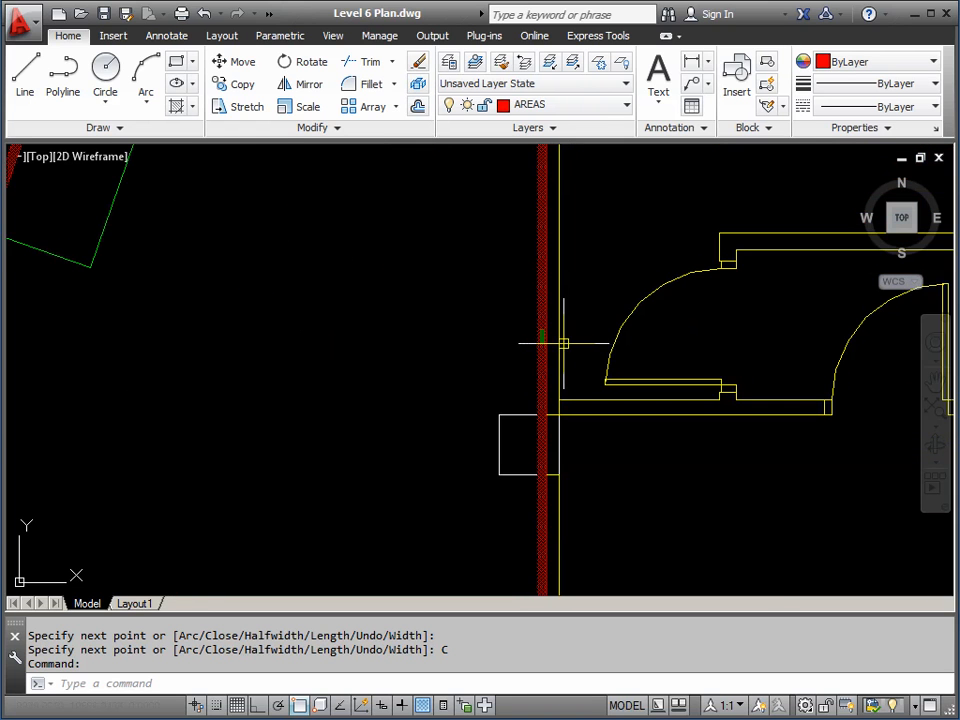
{"action": "mouse_move", "coordinate": [541, 338]}
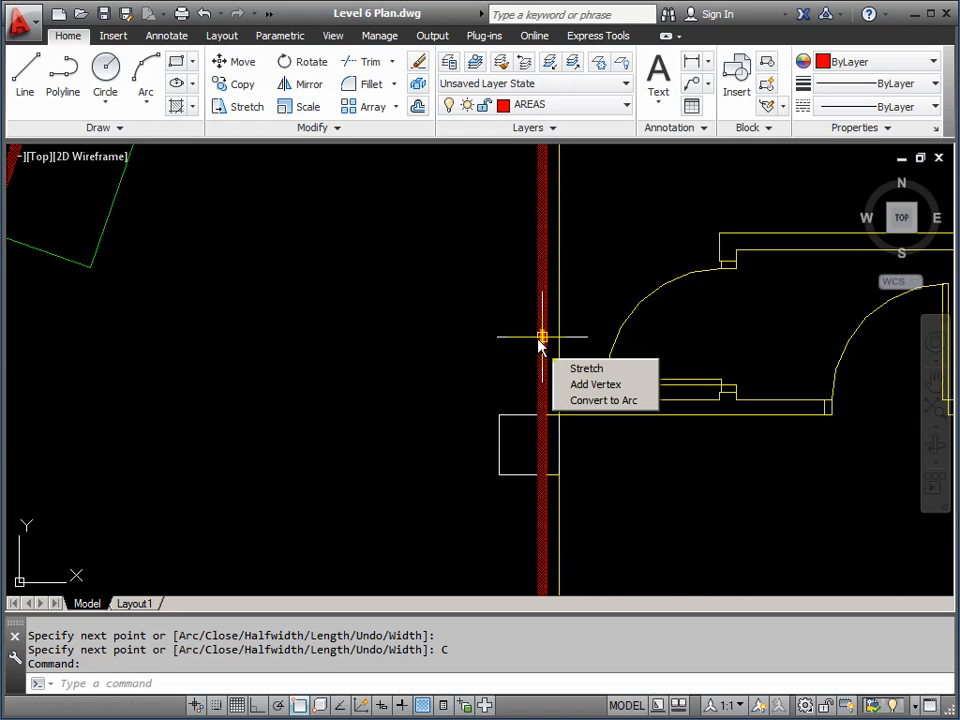
{"action": "left_click", "coordinate": [590, 390]}
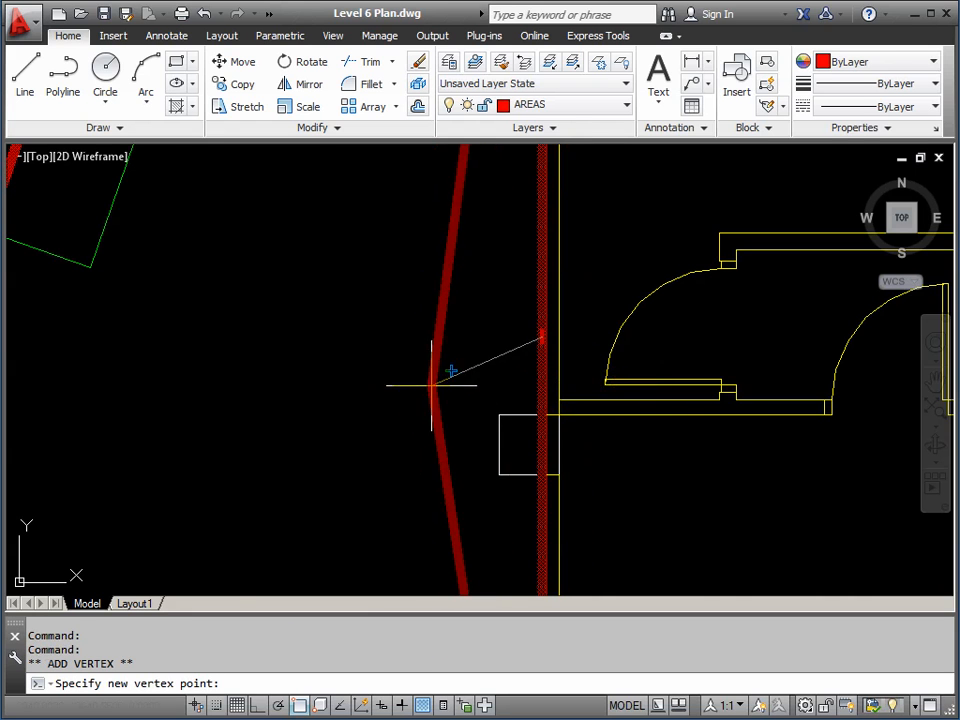
{"action": "scroll", "coordinate": [414, 397], "scroll_direction": "down", "scroll_amount": 3}
{"action": "scroll", "coordinate": [414, 397], "scroll_direction": "down", "scroll_amount": 4}
{"action": "scroll", "coordinate": [407, 396], "scroll_direction": "up", "scroll_amount": 8}
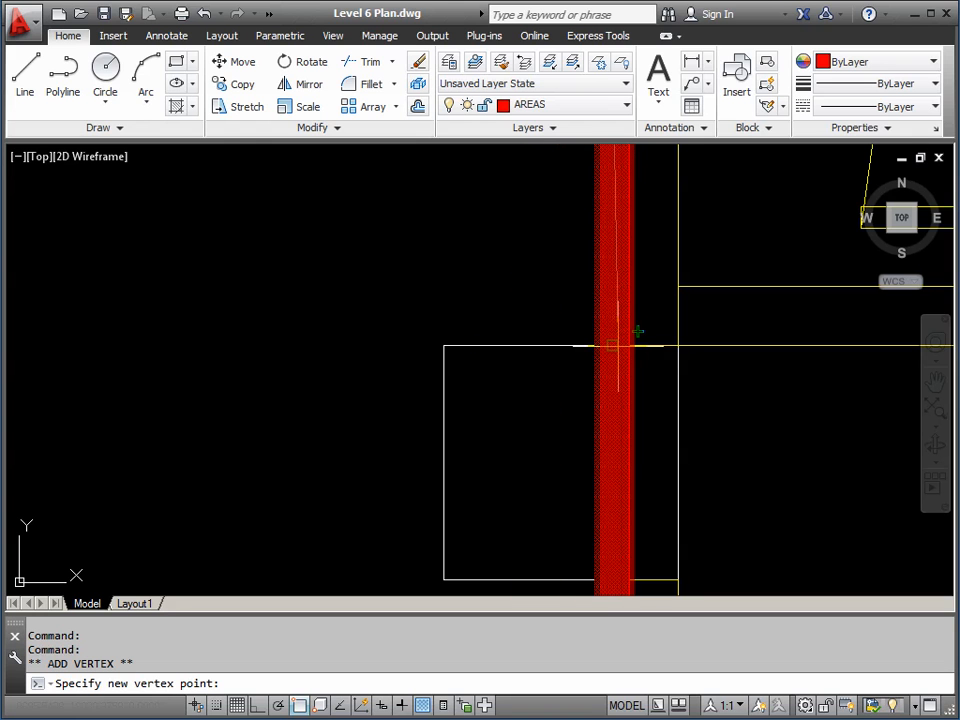
{"action": "scroll", "coordinate": [515, 343], "scroll_direction": "down", "scroll_amount": 5}
{"action": "mouse_move", "coordinate": [517, 356]}
{"action": "middle_mouse_down"}
{"action": "mouse_move", "coordinate": [506, 324]}
{"action": "mouse_move", "coordinate": [497, 354]}
{"action": "middle_mouse_up"}
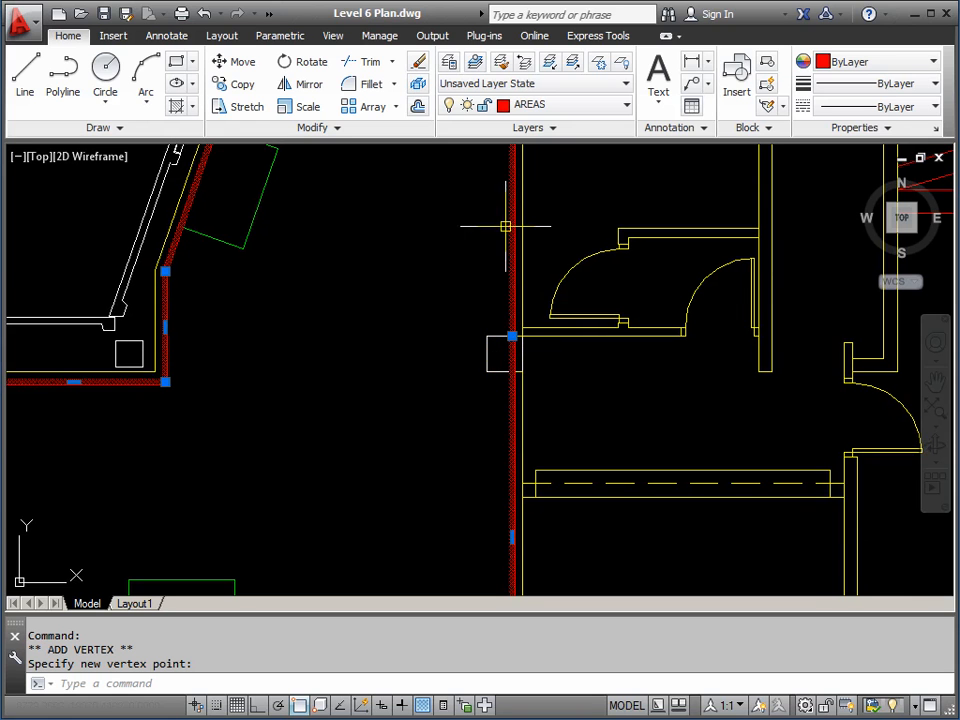
Add a vertex to the outline's lower east segment and place it on the column's northwest corner
{"action": "middle_click_drag", "start_coordinate": [505, 195], "coordinate": [499, 325]}
{"action": "middle_click_drag", "start_coordinate": [506, 425], "coordinate": [493, 268]}
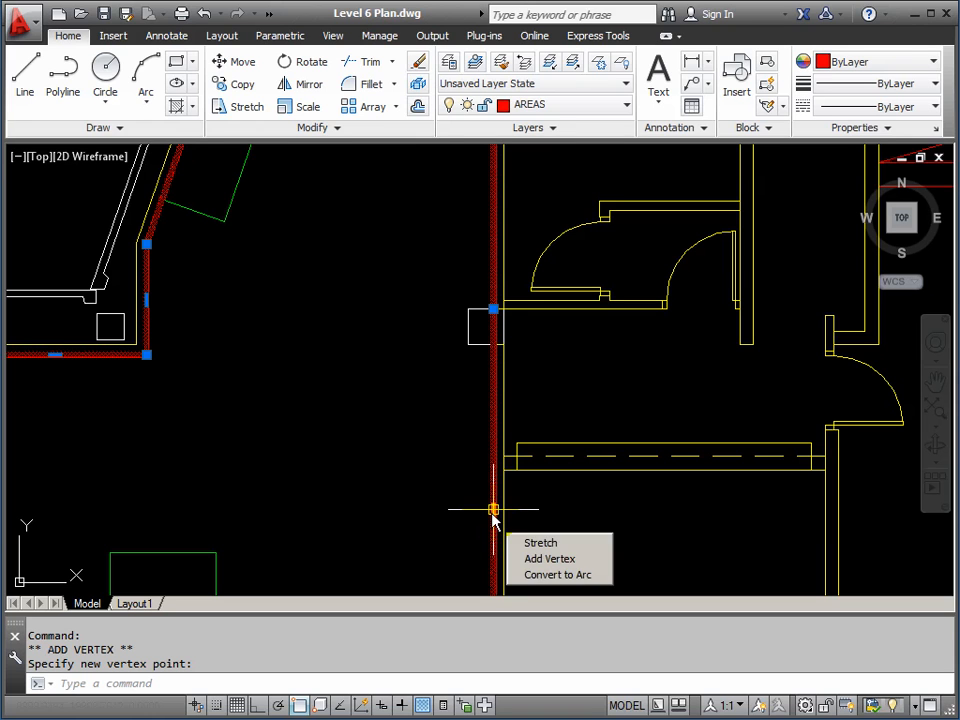
{"action": "mouse_move", "coordinate": [493, 510]}
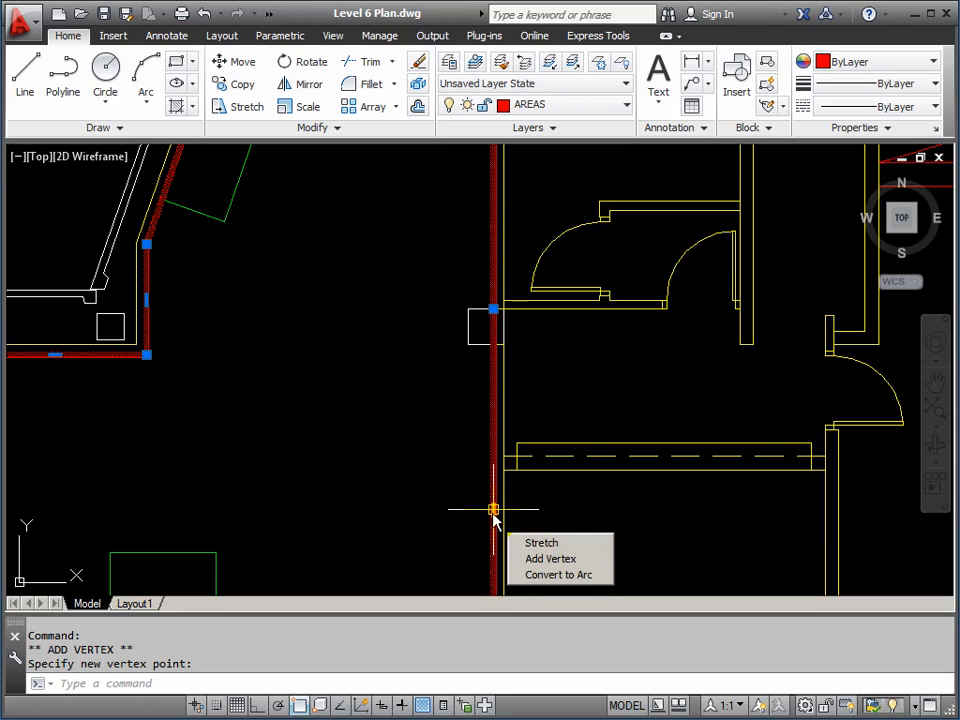
{"action": "left_click", "coordinate": [548, 560]}
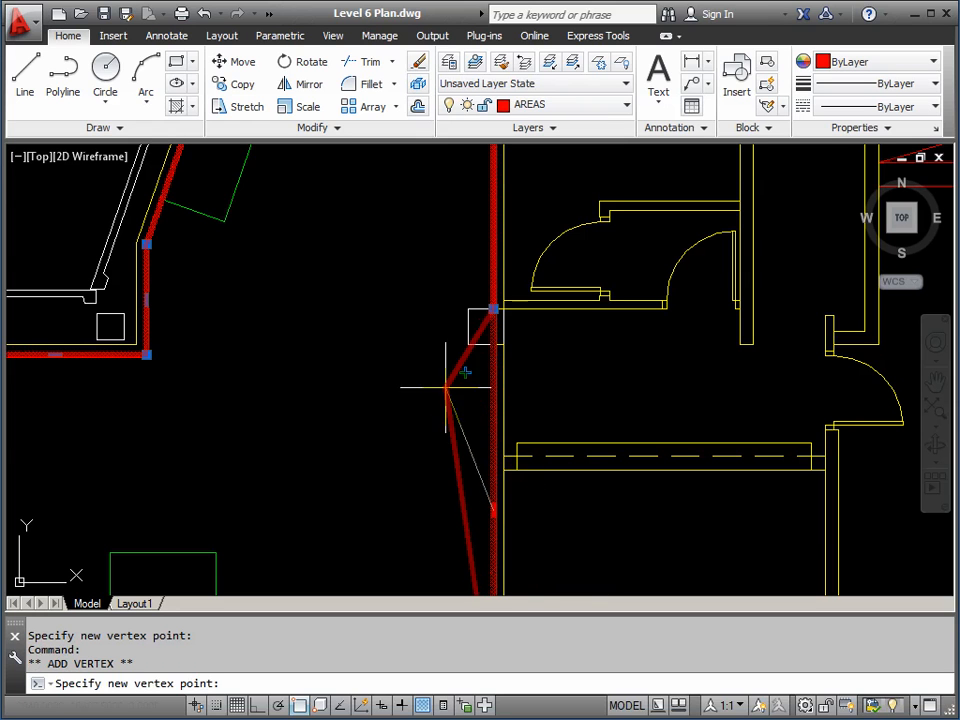
{"action": "scroll", "coordinate": [465, 318], "scroll_direction": "up", "scroll_amount": 2}
{"action": "scroll", "coordinate": [465, 318], "scroll_direction": "up", "scroll_amount": 3}
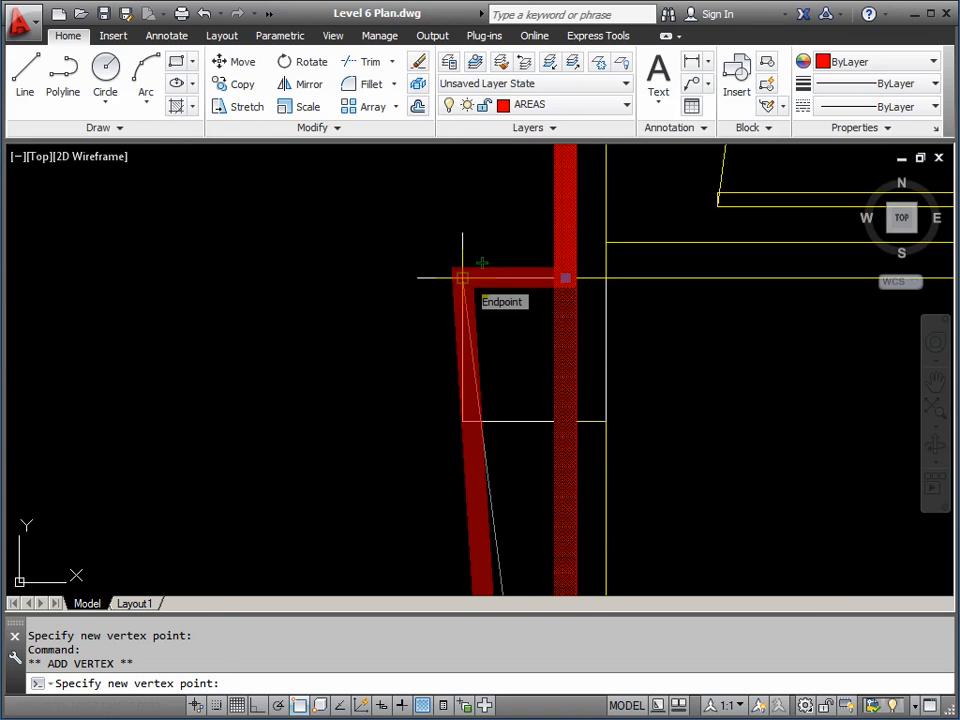
{"action": "left_click", "coordinate": [462, 278]}
Add a vertex to the slanting segment below the column and place it on the column's southwest corner
{"action": "scroll", "coordinate": [450, 370], "scroll_direction": "down", "scroll_amount": 2}
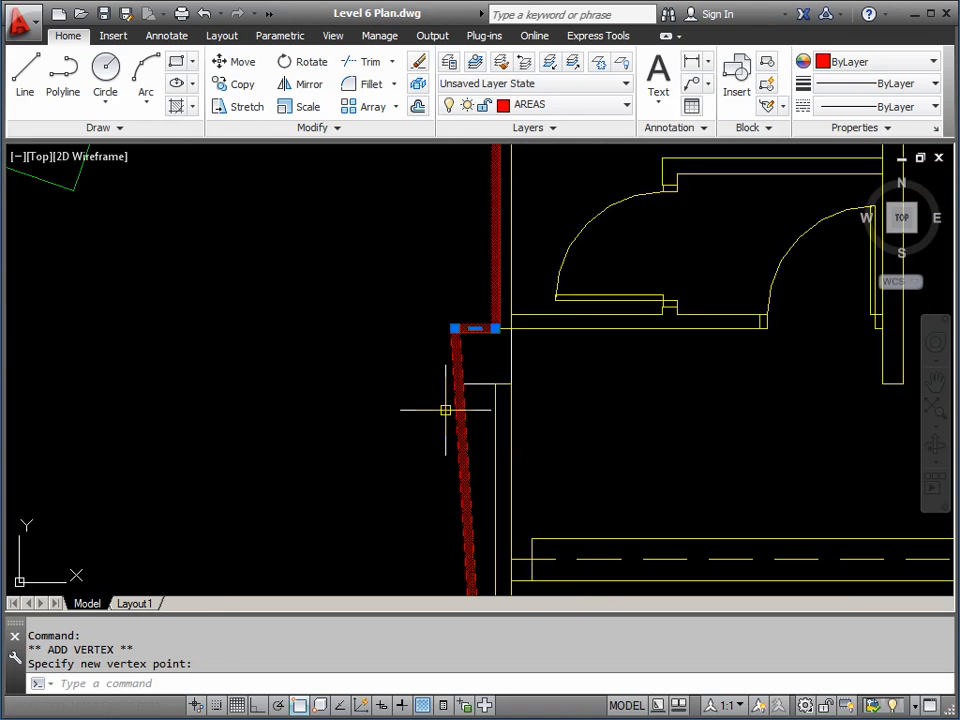
{"action": "middle_click_drag", "start_coordinate": [446, 407], "coordinate": [425, 255]}
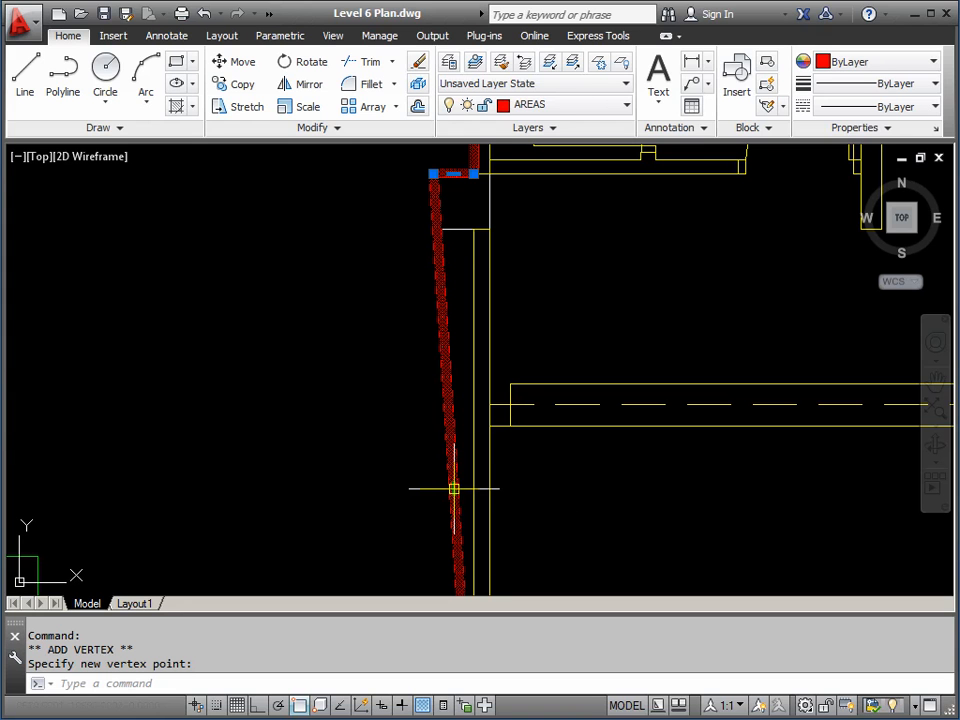
{"action": "mouse_move", "coordinate": [453, 489]}
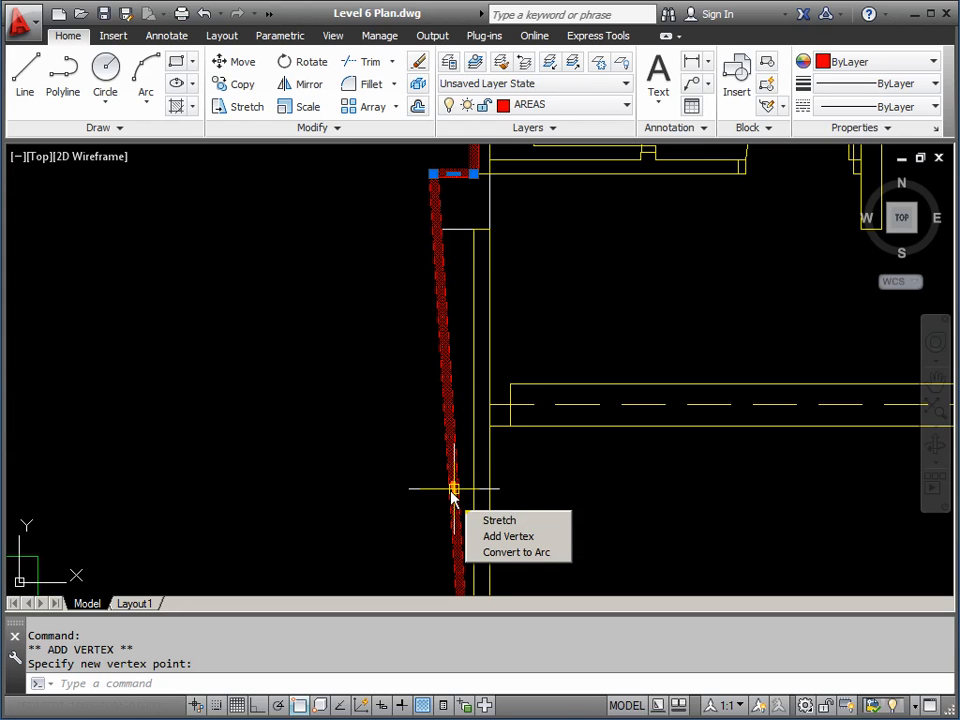
{"action": "left_click", "coordinate": [495, 536]}
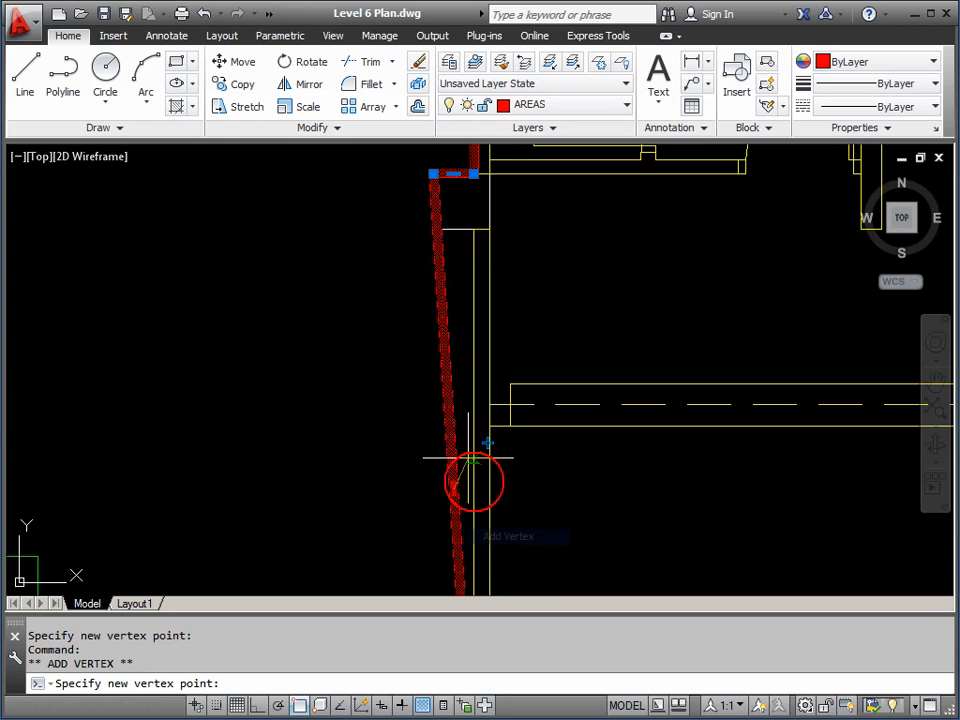
{"action": "left_click", "coordinate": [433, 229]}
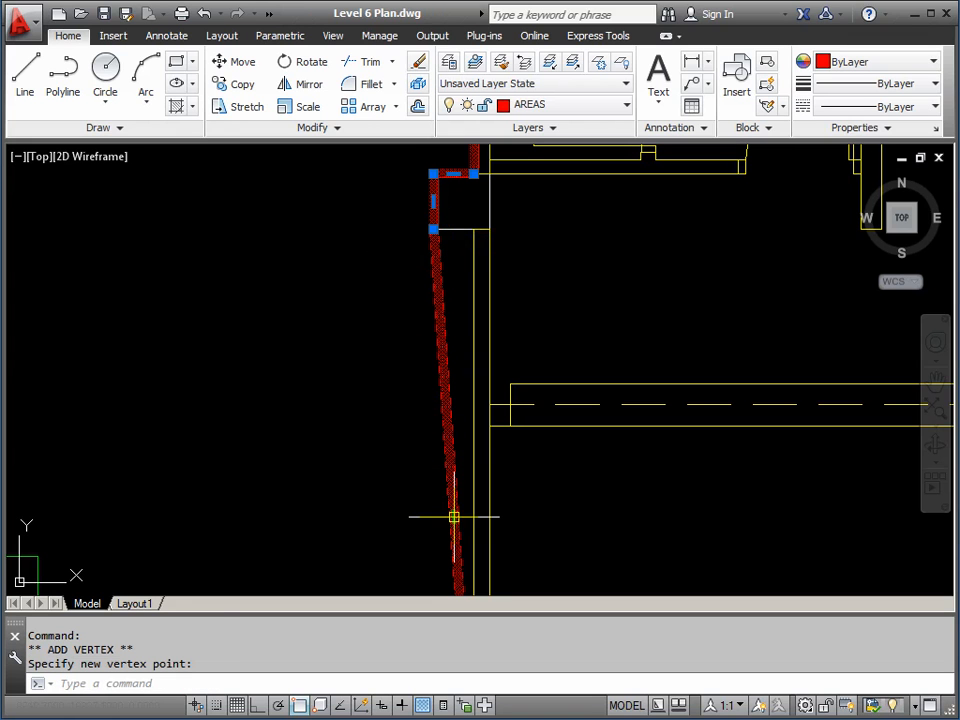
Add a vertex where the column's south face meets the east wall line, and deselect the outline
{"action": "mouse_move", "coordinate": [453, 518]}
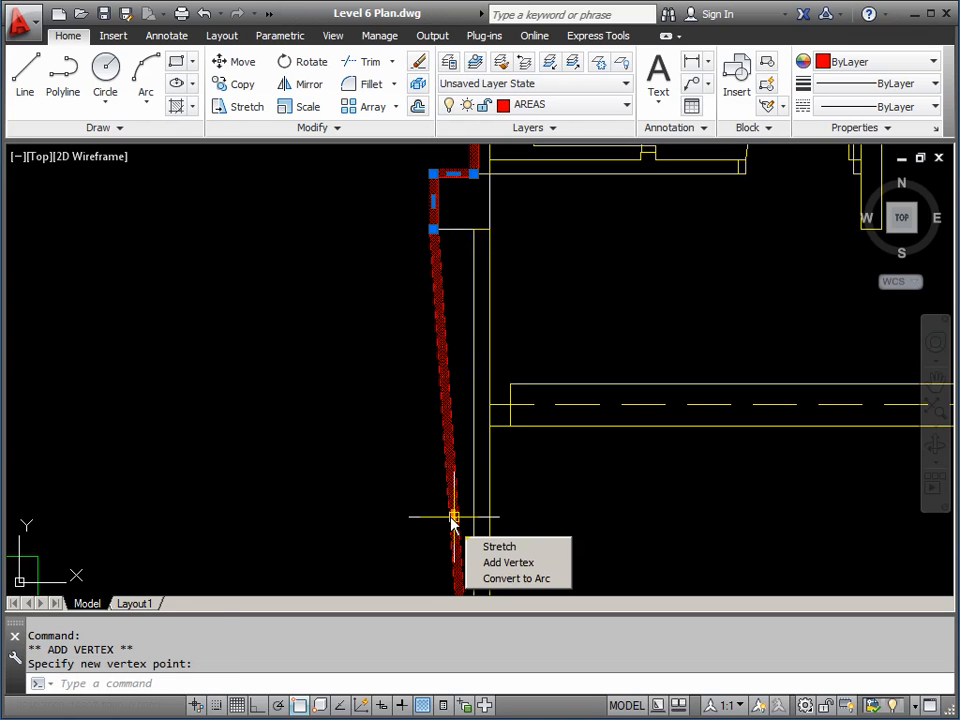
{"action": "left_click", "coordinate": [486, 563]}
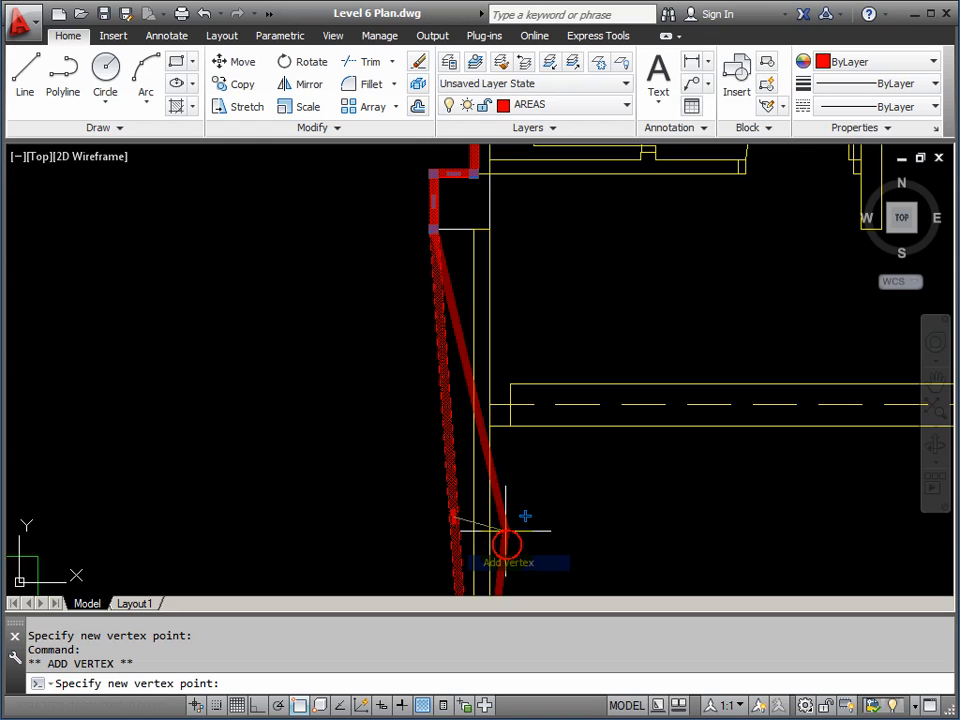
{"action": "left_click", "coordinate": [493, 214]}
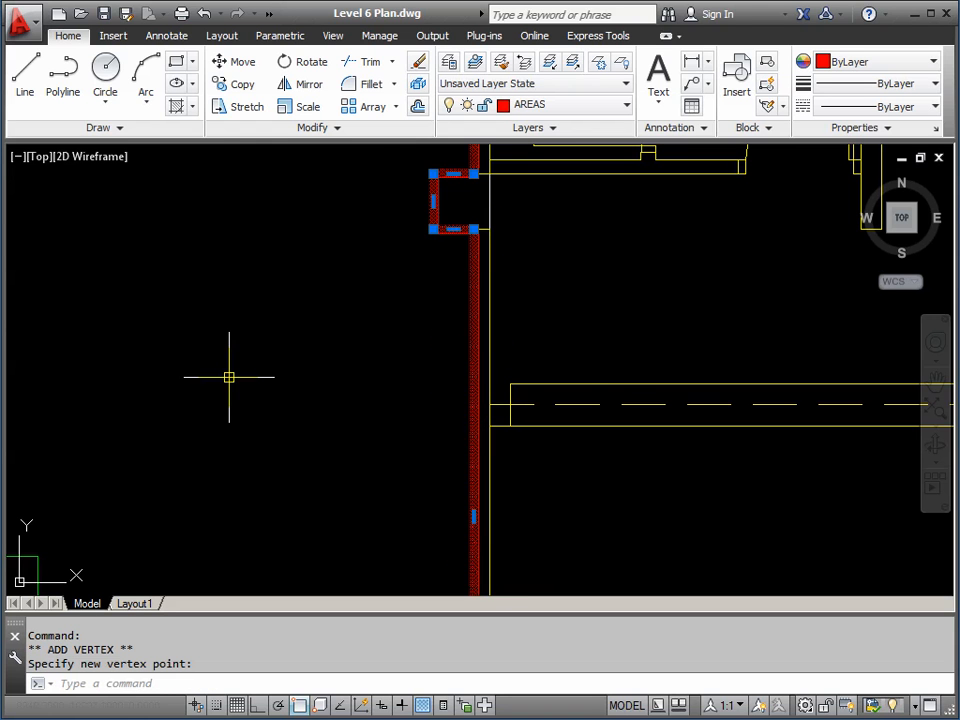
{"action": "scroll", "coordinate": [229, 377], "scroll_direction": "down", "scroll_amount": 4}
{"action": "mouse_move", "coordinate": [240, 349]}
{"action": "middle_mouse_down"}
{"action": "mouse_move", "coordinate": [436, 372]}
{"action": "mouse_move", "coordinate": [420, 390]}
{"action": "mouse_move", "coordinate": [454, 384]}
{"action": "middle_mouse_up"}
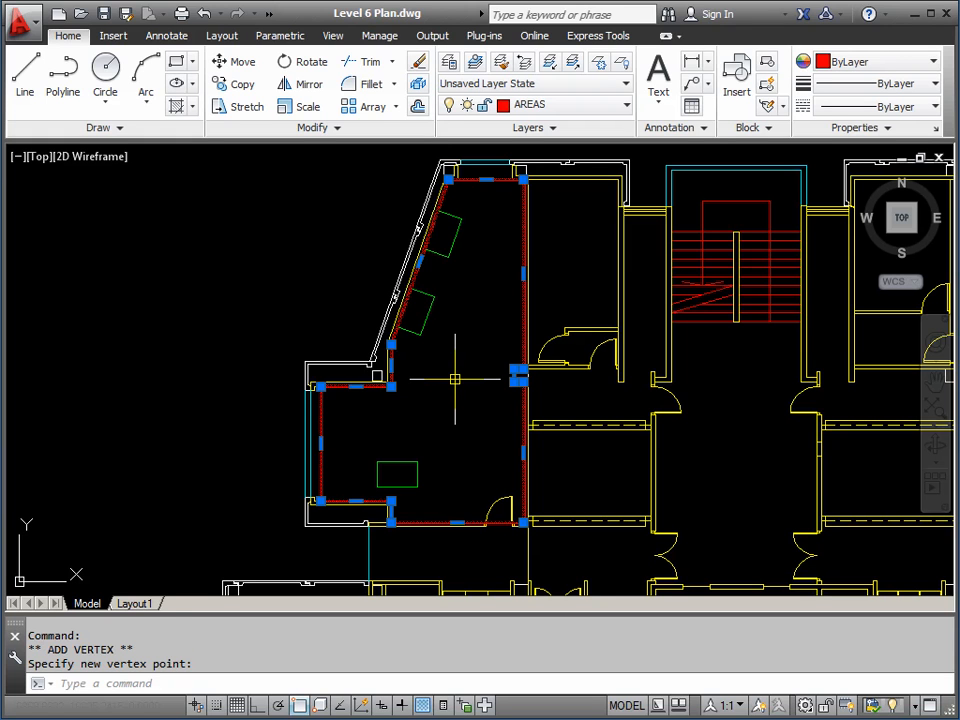
{"action": "key", "text": "Escape"}
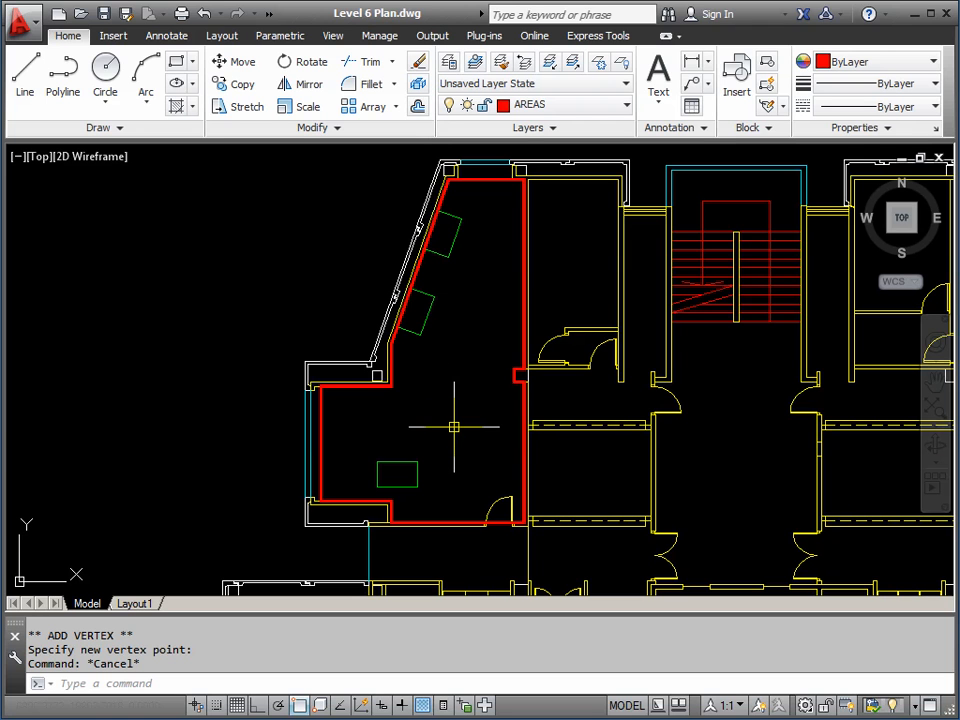
{"action": "middle_click_drag", "start_coordinate": [455, 418], "coordinate": [489, 435]}
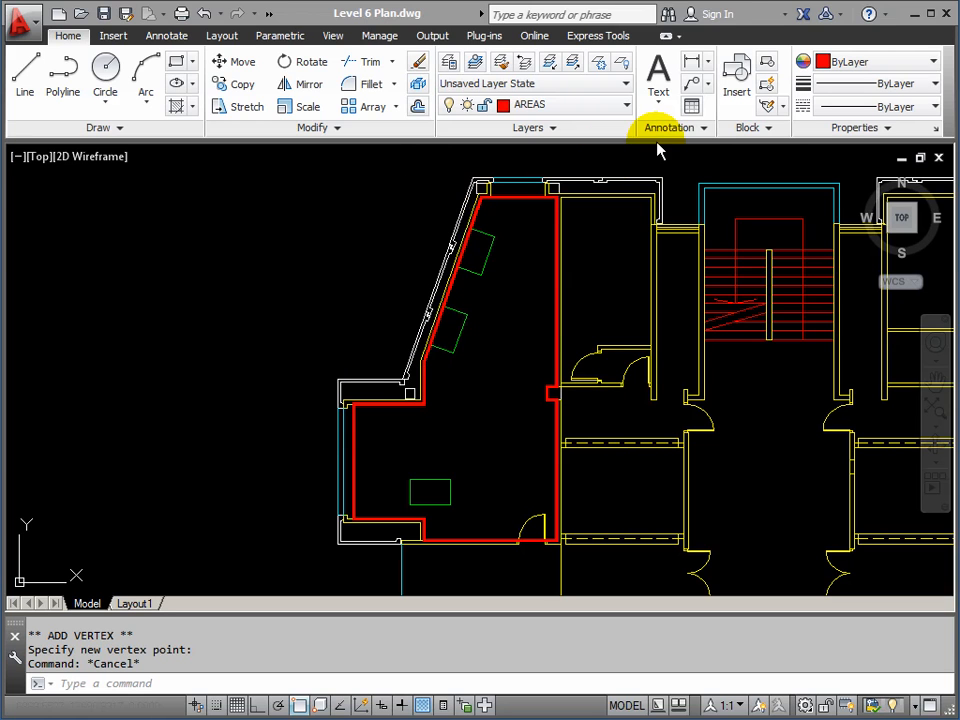
Open the linetype selection for the AREAS layer and browse the loaded linetypes as far as the dashed ones
{"action": "left_click", "coordinate": [447, 64]}
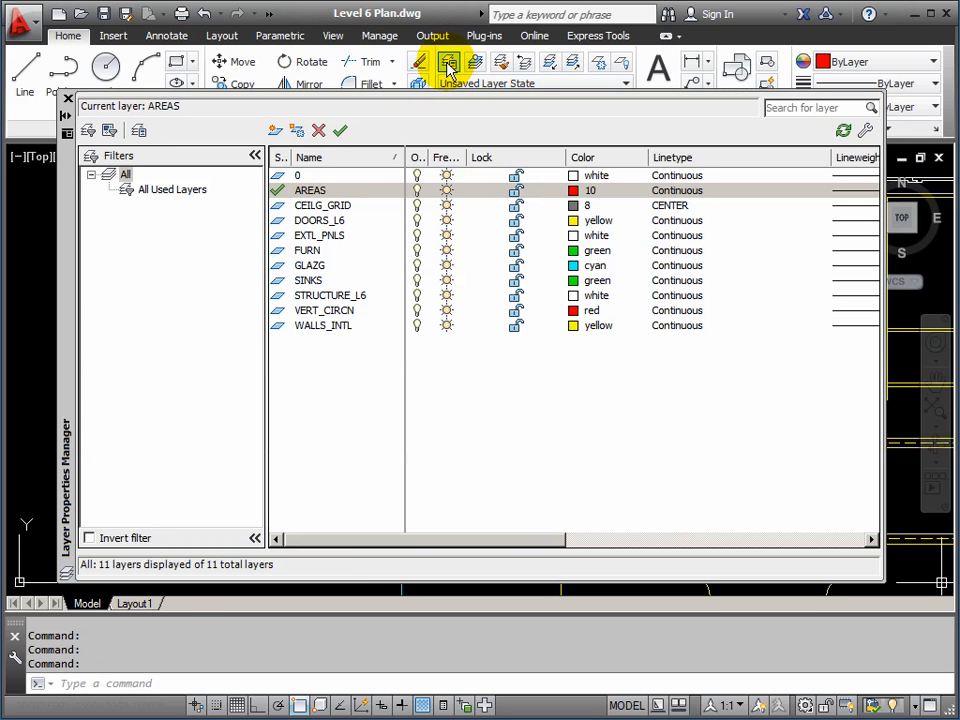
{"action": "left_click", "coordinate": [672, 192]}
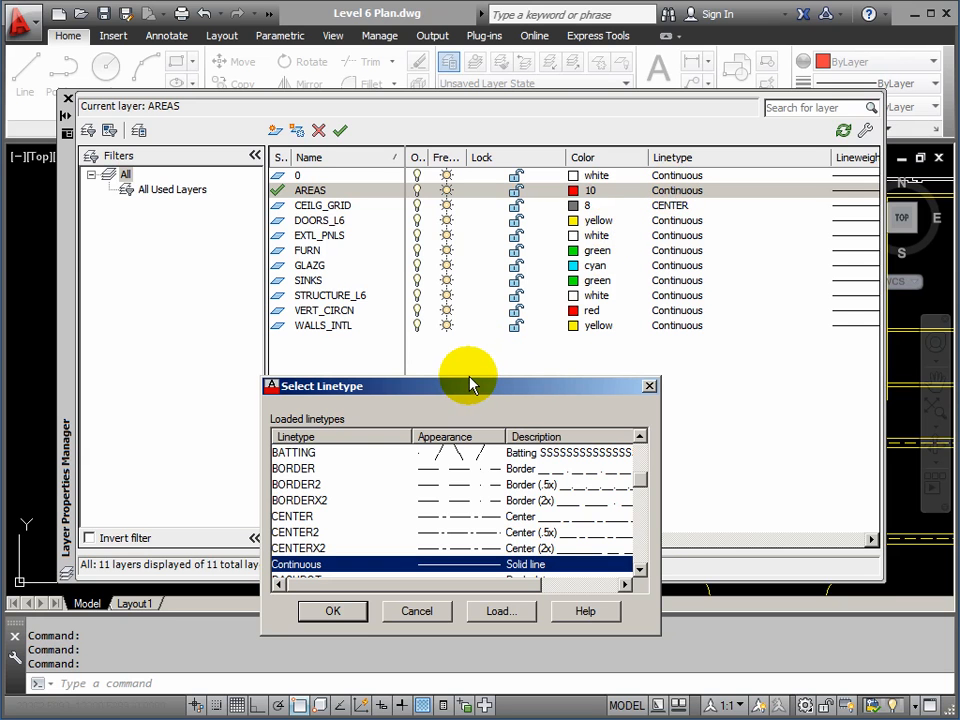
{"action": "left_click_drag", "start_coordinate": [455, 386], "coordinate": [419, 175]}
{"action": "mouse_move", "coordinate": [604, 268]}
{"action": "left_mouse_down"}
{"action": "mouse_move", "coordinate": [606, 240]}
{"action": "mouse_move", "coordinate": [606, 352]}
{"action": "mouse_move", "coordinate": [606, 279]}
{"action": "left_mouse_up"}
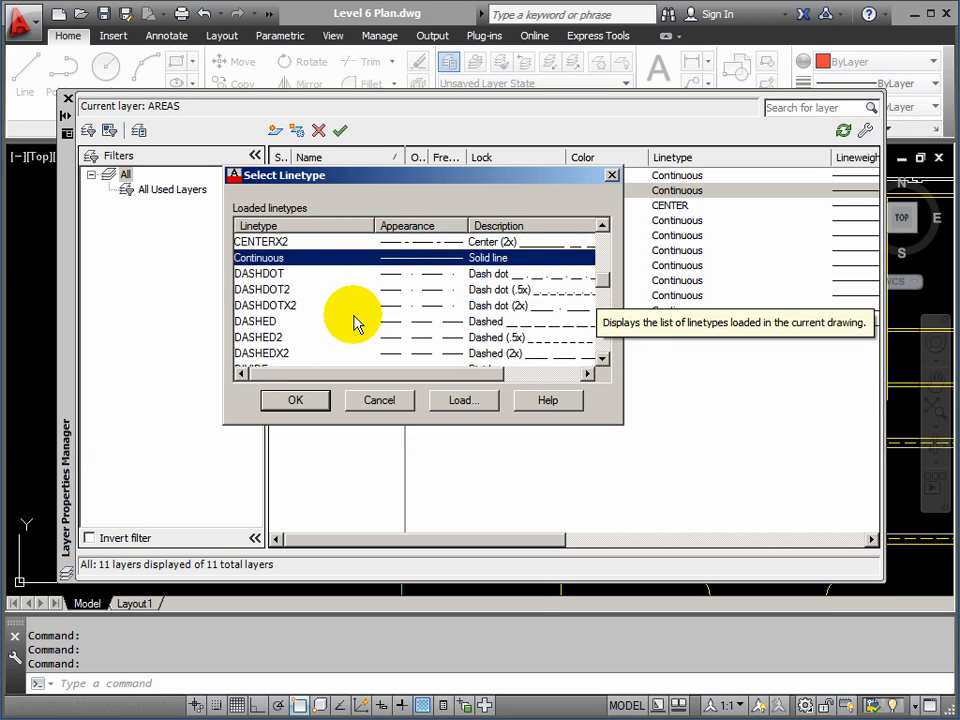
Reload the DASHDOT linetype from the acadiso.lin file into the drawing
{"action": "left_click", "coordinate": [468, 400]}
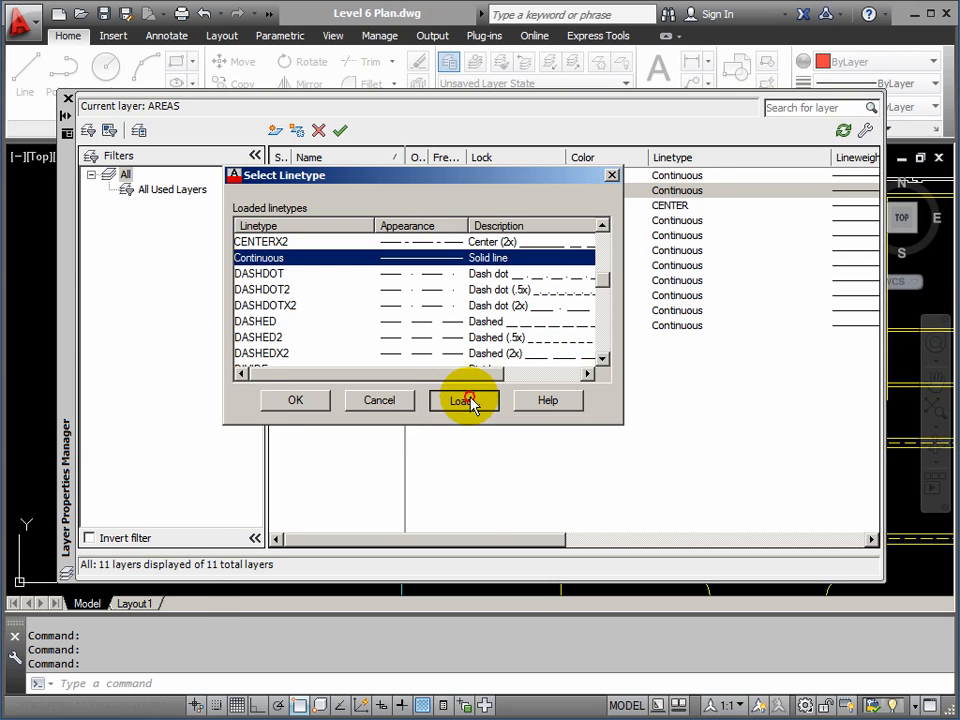
{"action": "left_click_drag", "start_coordinate": [103, 482], "coordinate": [417, 252]}
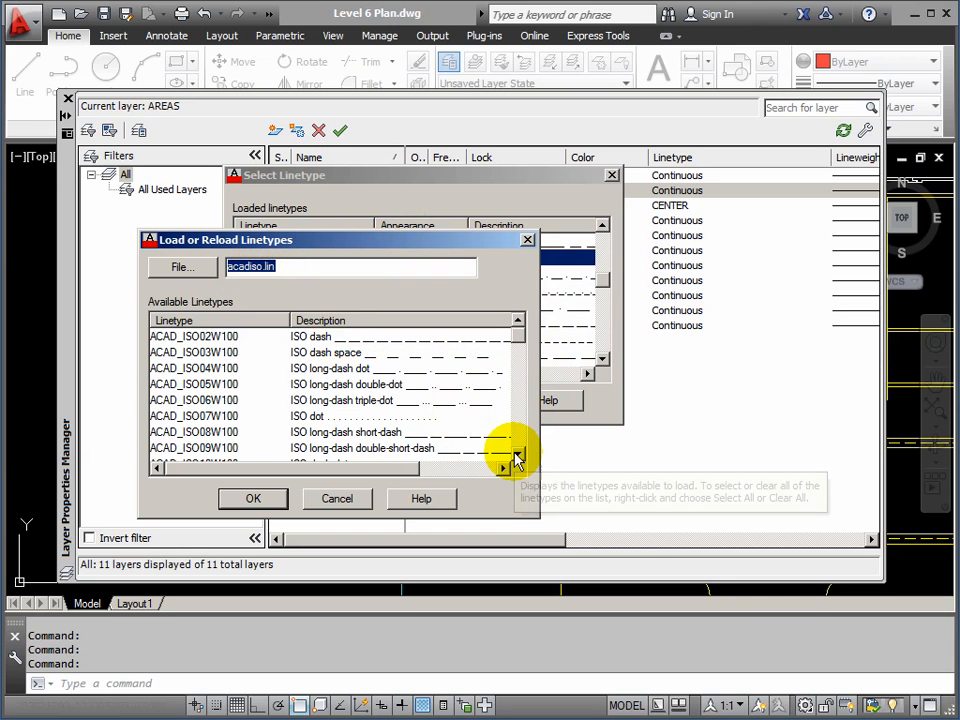
{"action": "left_click_drag", "start_coordinate": [520, 455], "coordinate": [519, 450]}
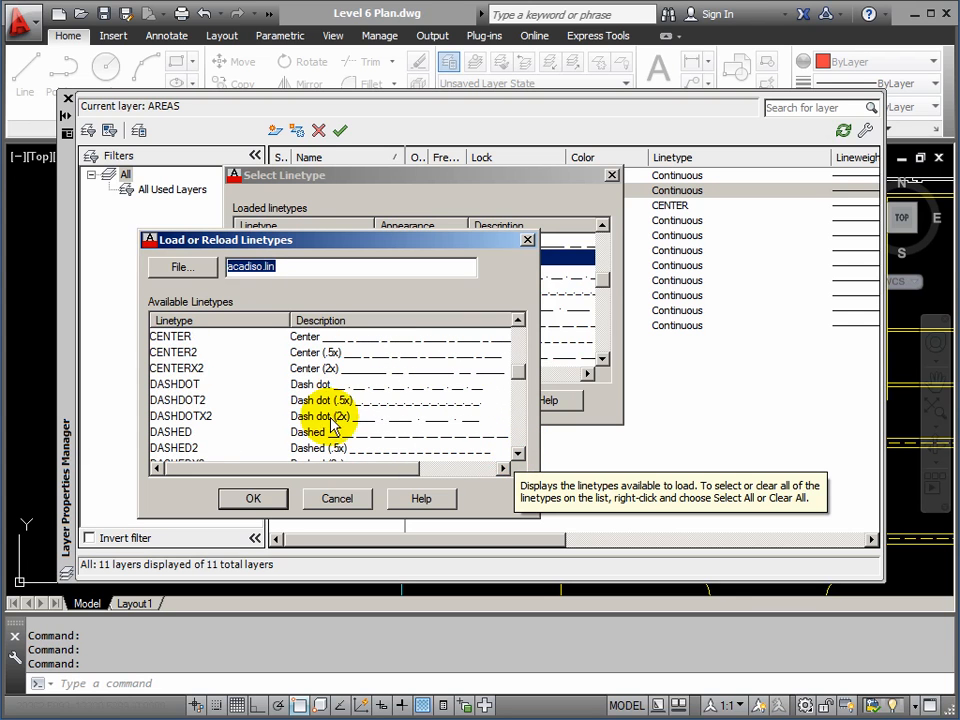
{"action": "left_click", "coordinate": [175, 393]}
{"action": "left_click_drag", "start_coordinate": [317, 244], "coordinate": [305, 394]}
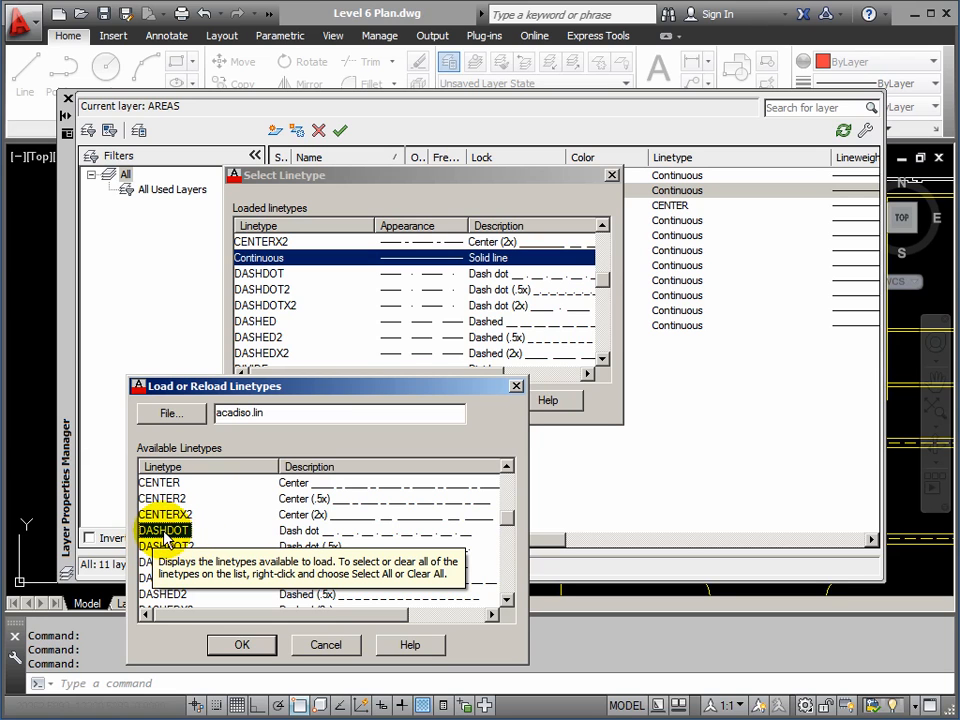
{"action": "left_click", "coordinate": [242, 644]}
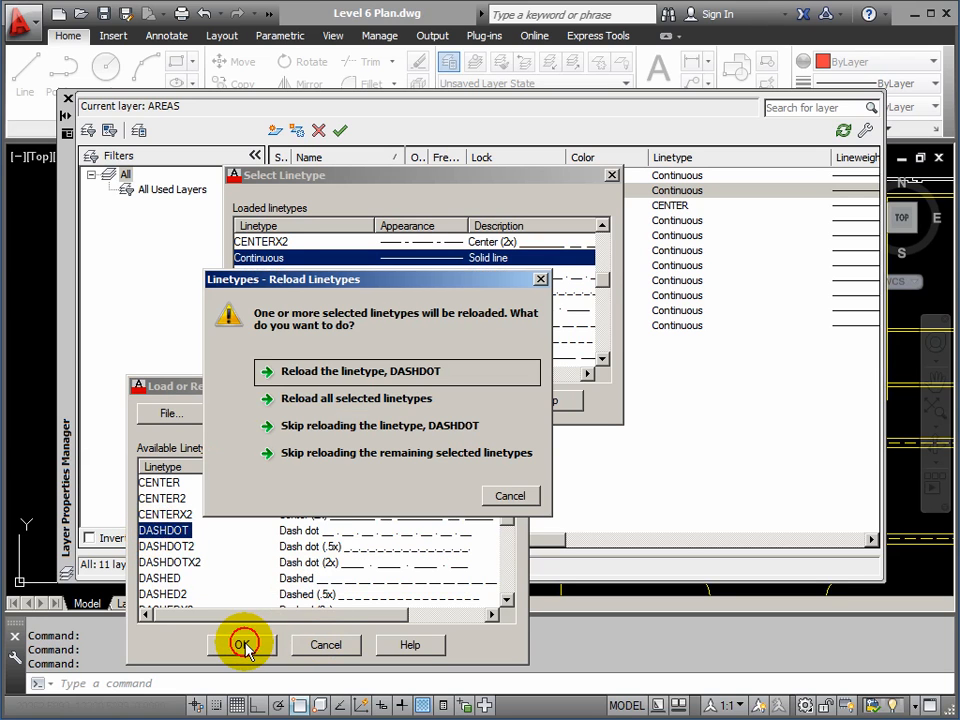
{"action": "left_click", "coordinate": [347, 371]}
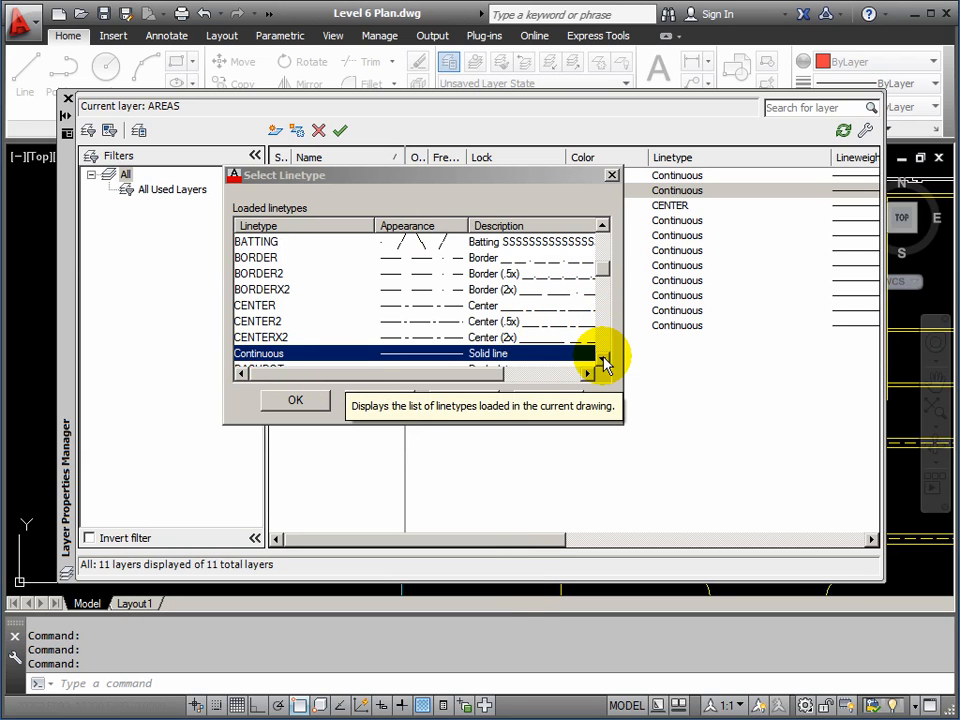
Assign the DASHDOT linetype to the AREAS layer and close the layer manager
{"action": "scroll", "coordinate": [604, 362], "scroll_direction": "down", "scroll_amount": 4}
{"action": "left_click", "coordinate": [254, 306]}
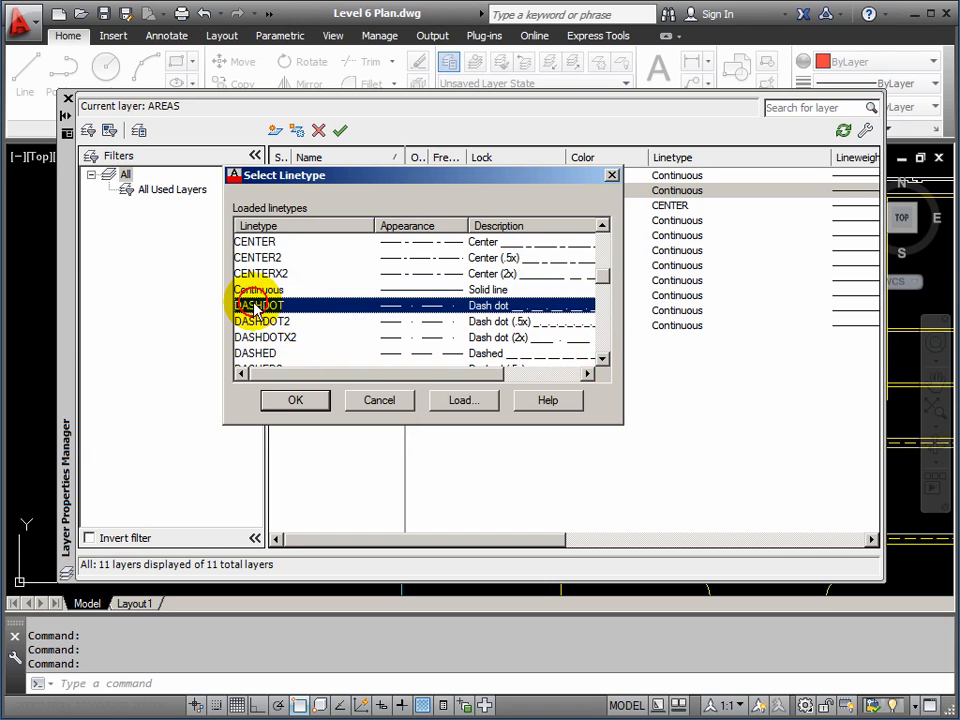
{"action": "left_click", "coordinate": [303, 402]}
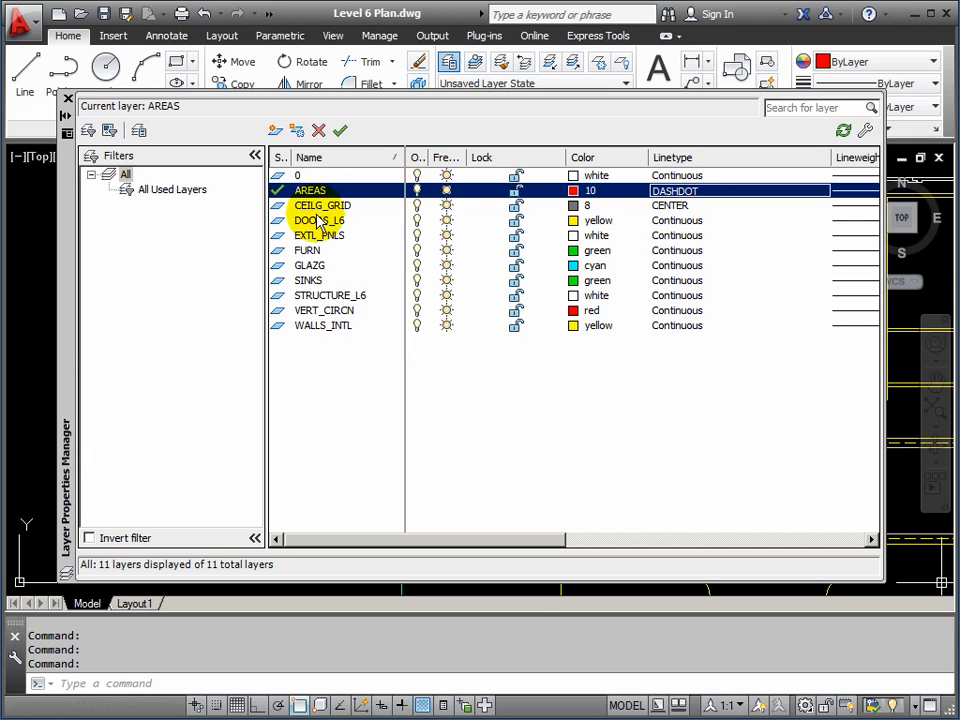
{"action": "left_click", "coordinate": [69, 100]}
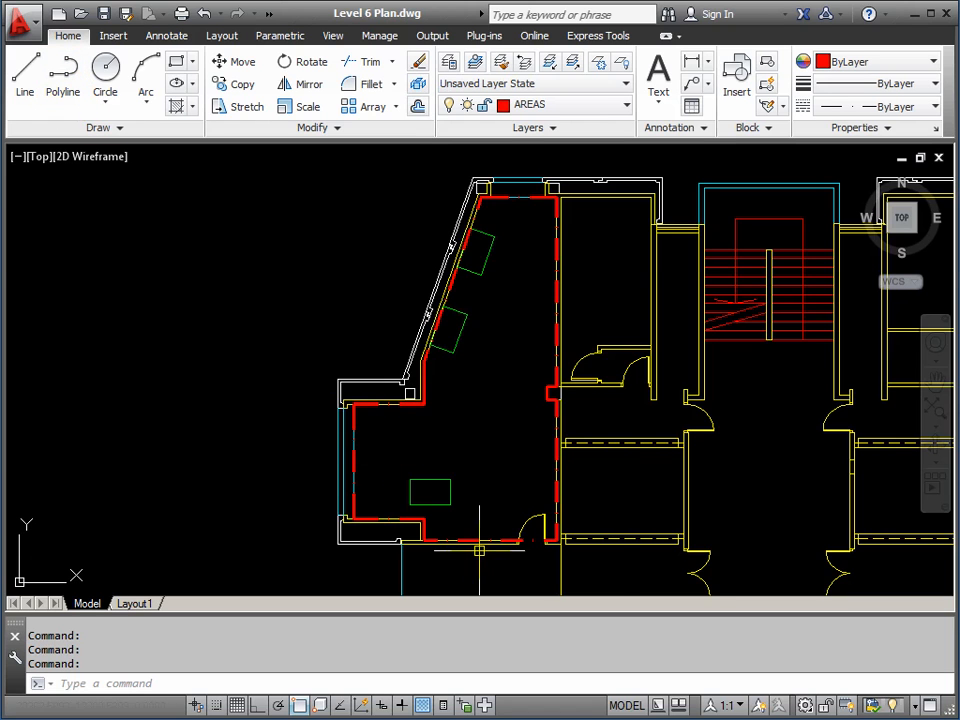
Examine how the dash-dot pattern runs along the room outline's walls, corners and column recess
{"action": "scroll", "coordinate": [450, 542], "scroll_direction": "up", "scroll_amount": 3}
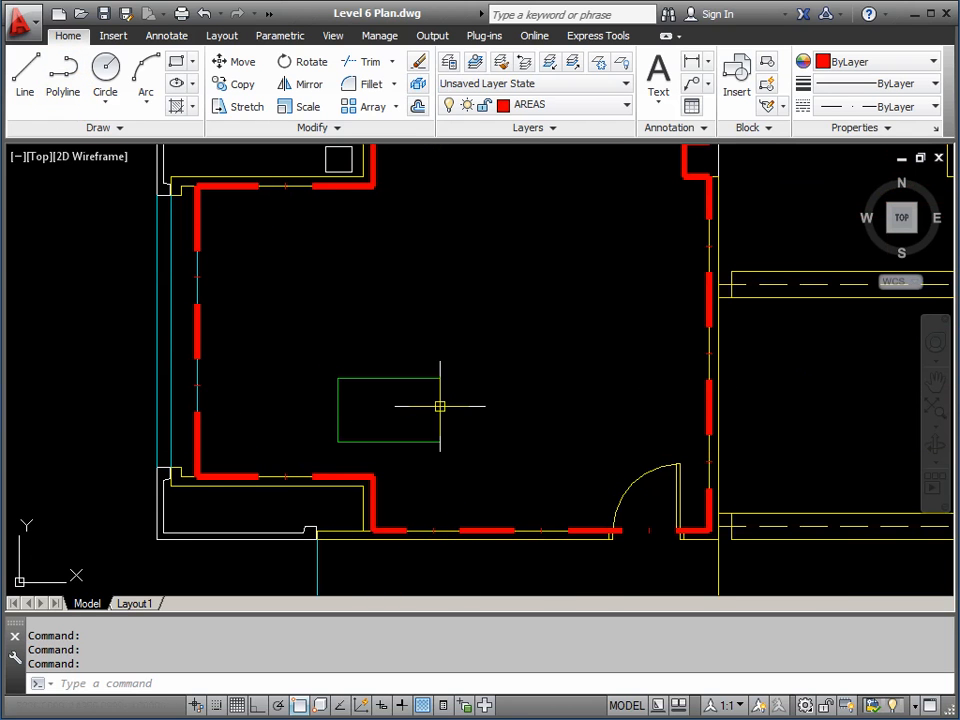
{"action": "middle_click_drag", "start_coordinate": [439, 403], "coordinate": [439, 454]}
{"action": "scroll", "coordinate": [480, 440], "scroll_direction": "down", "scroll_amount": 3}
{"action": "middle_click_drag", "start_coordinate": [525, 401], "coordinate": [467, 435]}
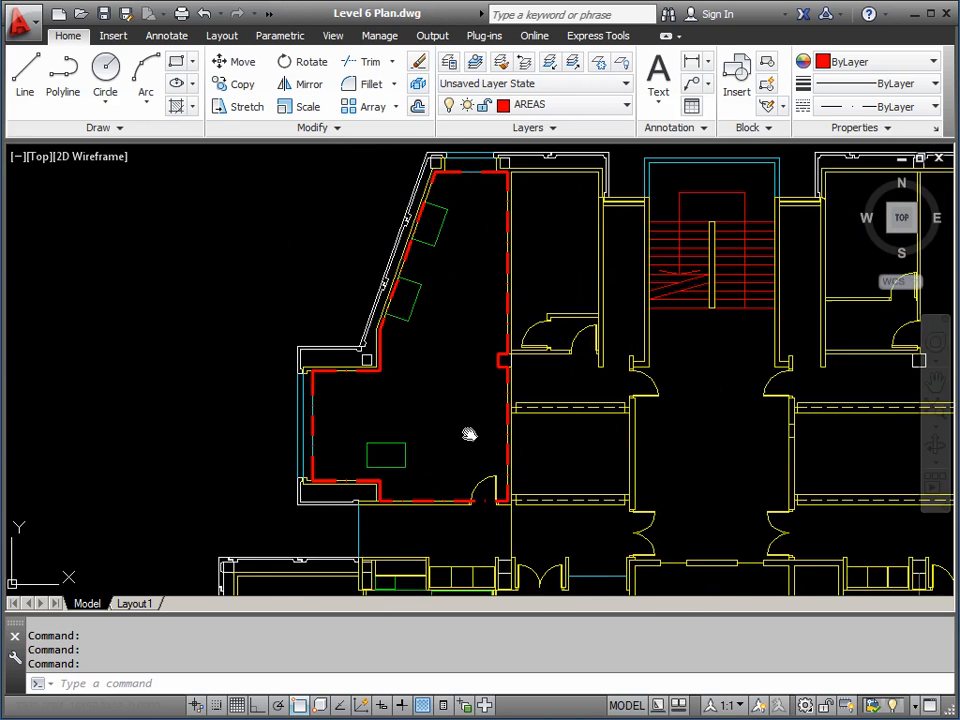
{"action": "scroll", "coordinate": [455, 430], "scroll_direction": "up", "scroll_amount": 2}
{"action": "scroll", "coordinate": [325, 532], "scroll_direction": "up", "scroll_amount": 4}
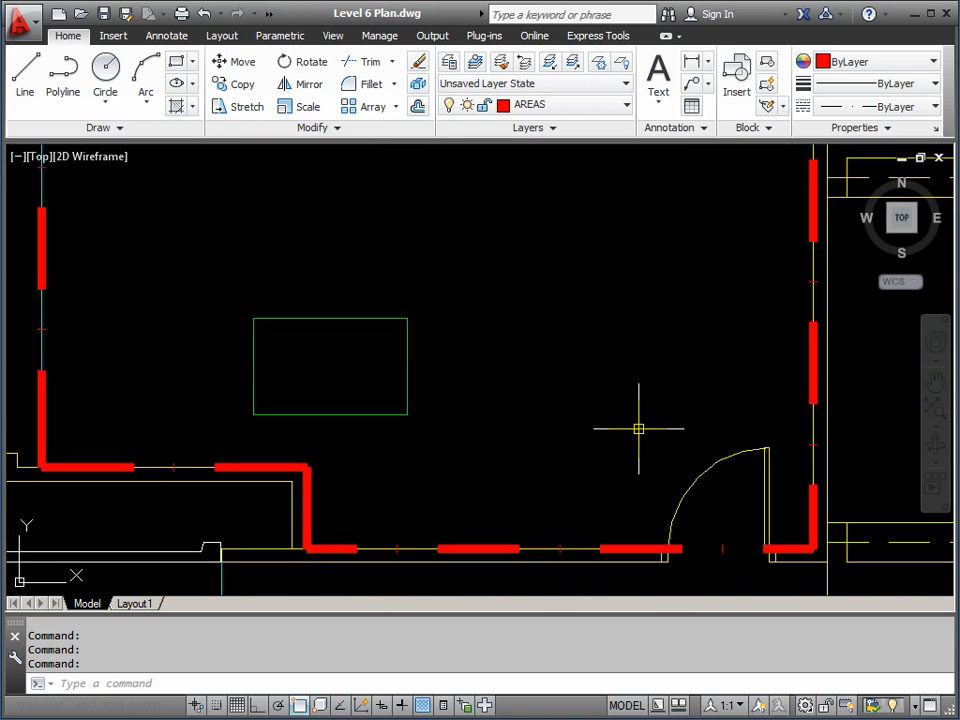
{"action": "middle_click_drag", "start_coordinate": [643, 390], "coordinate": [635, 455]}
{"action": "scroll", "coordinate": [635, 445], "scroll_direction": "down", "scroll_amount": 4}
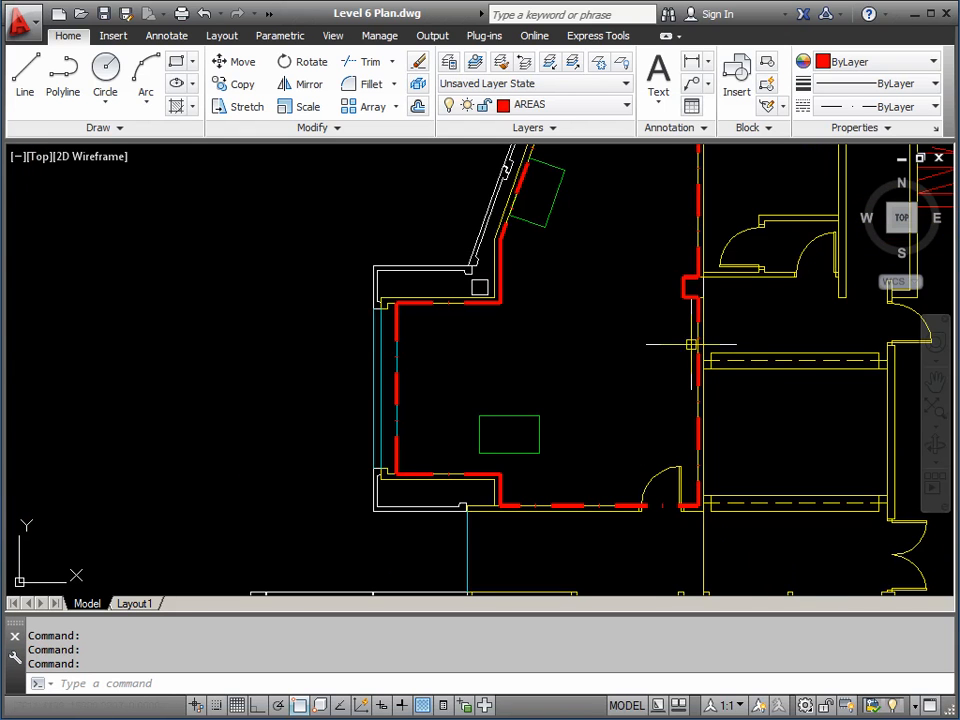
{"action": "middle_click_drag", "start_coordinate": [507, 243], "coordinate": [436, 360]}
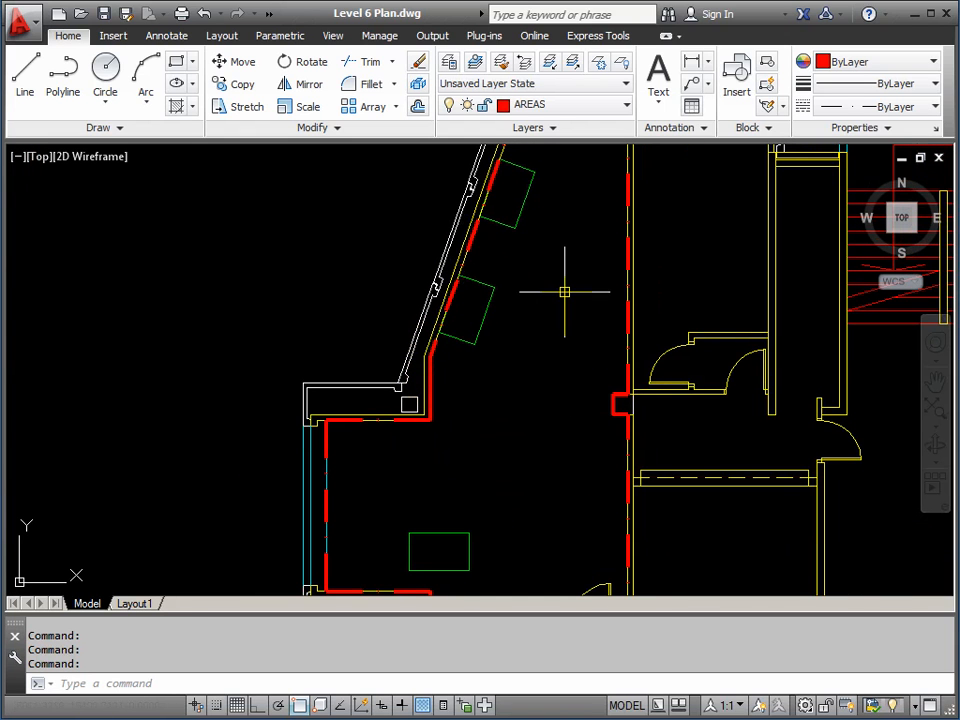
{"action": "middle_click_drag", "start_coordinate": [565, 208], "coordinate": [551, 336]}
{"action": "middle_click_drag", "start_coordinate": [561, 407], "coordinate": [557, 310]}
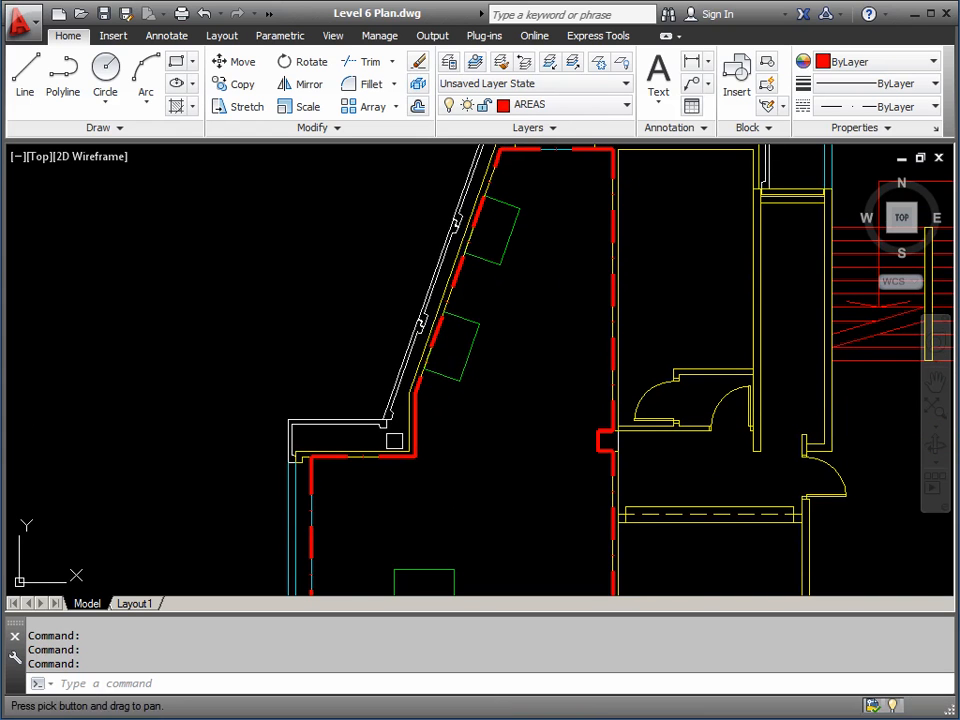
{"action": "middle_click_drag", "start_coordinate": [503, 450], "coordinate": [499, 376]}
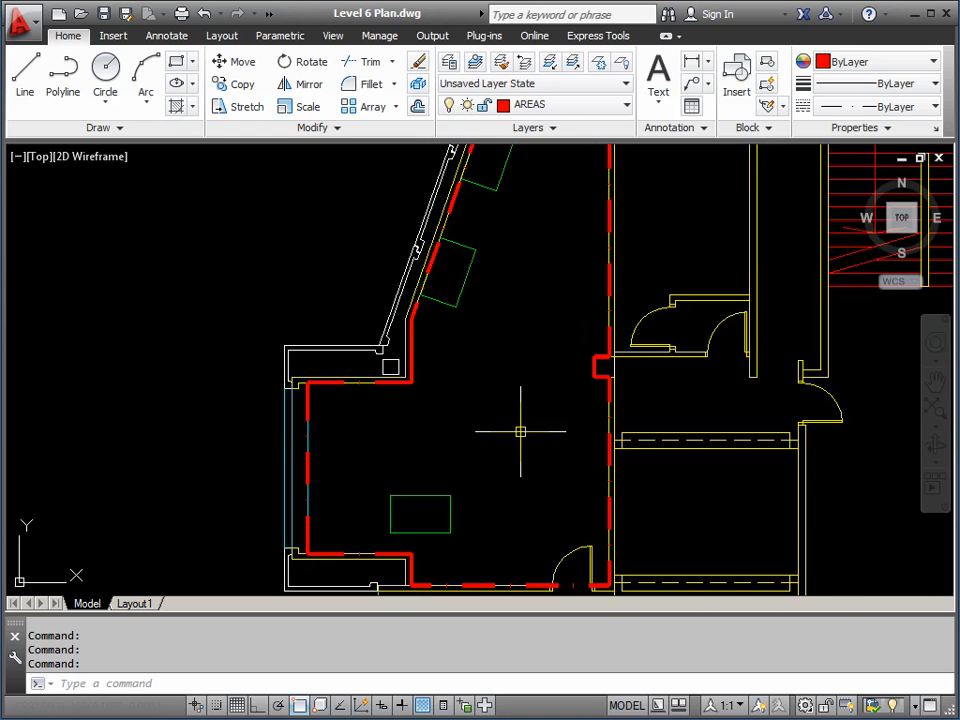
{"action": "middle_click_drag", "start_coordinate": [514, 454], "coordinate": [514, 403]}
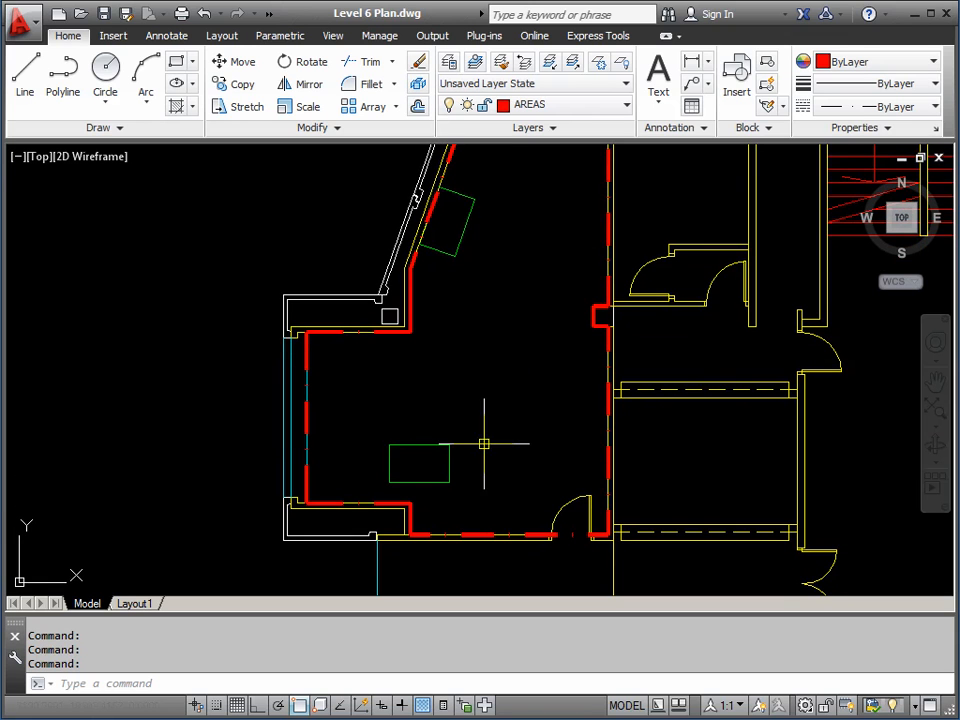
Turn on linetype generation for the room outline polyline, check the pattern around its corners, and end the polyline edit
{"action": "mouse_move", "coordinate": [400, 331]}
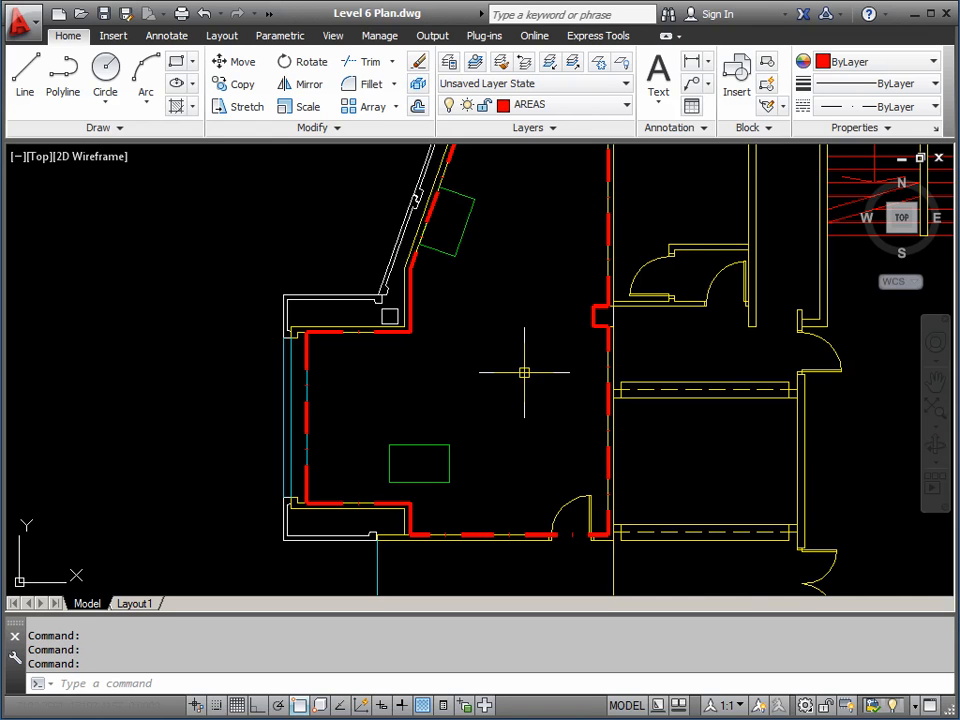
{"action": "type", "text": "PE"}
{"action": "key", "text": "Return"}
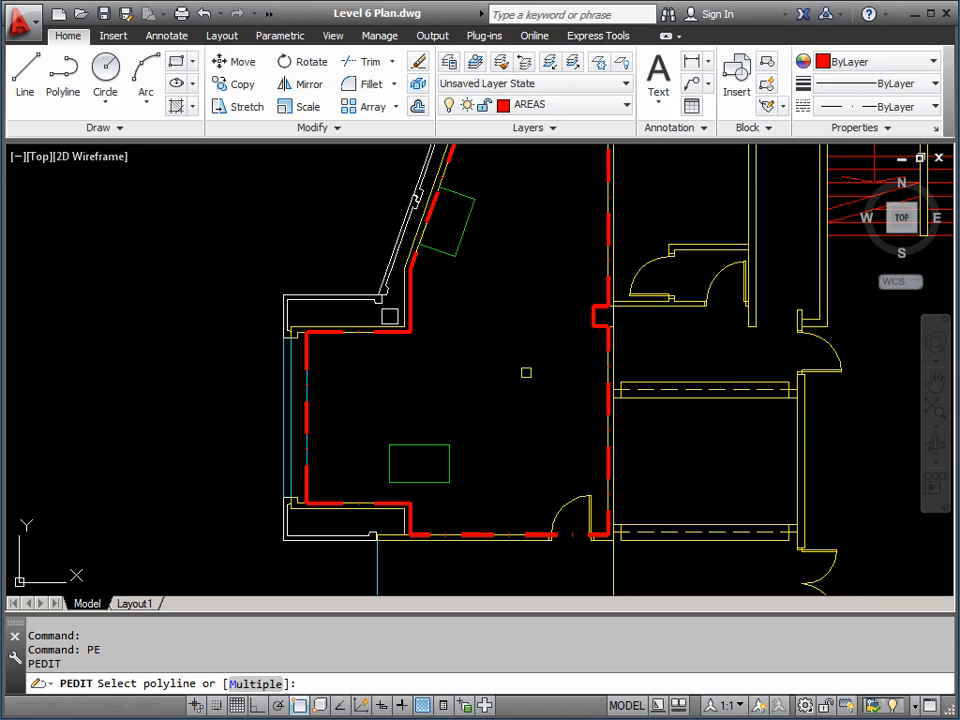
{"action": "left_click", "coordinate": [608, 400]}
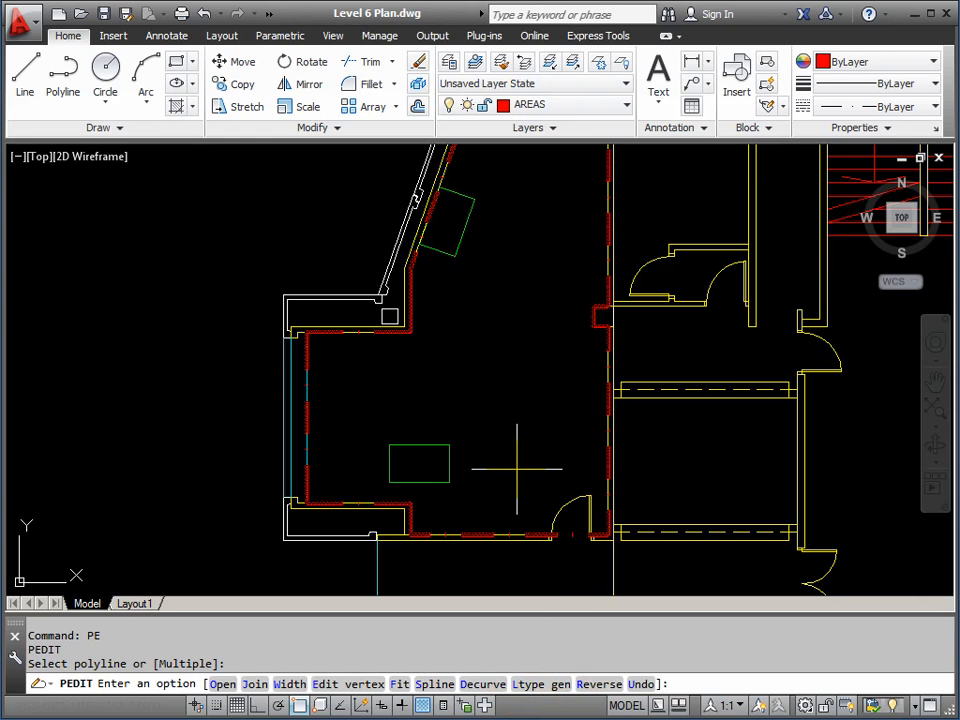
{"action": "type", "text": "L"}
{"action": "key", "text": "Return"}
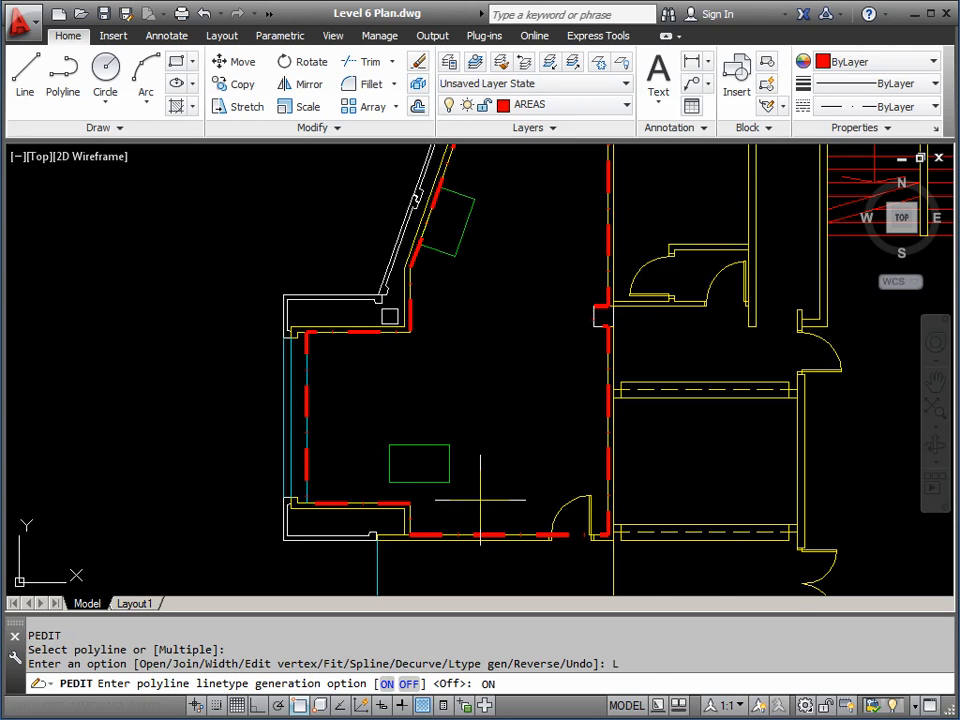
{"action": "key", "text": "Return"}
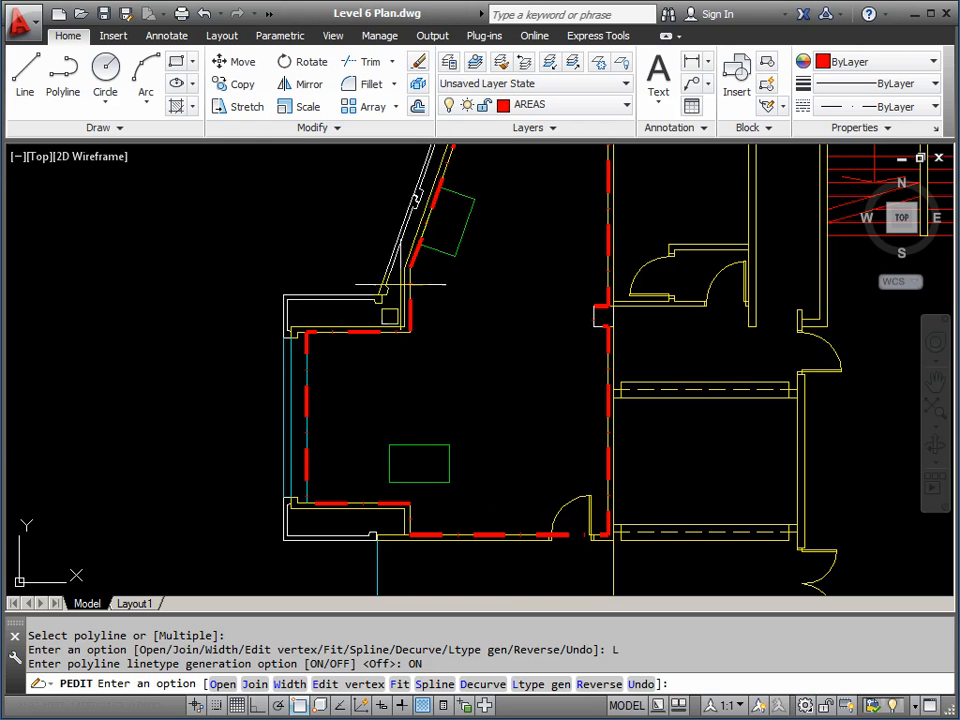
{"action": "middle_click_drag", "start_coordinate": [462, 267], "coordinate": [450, 313]}
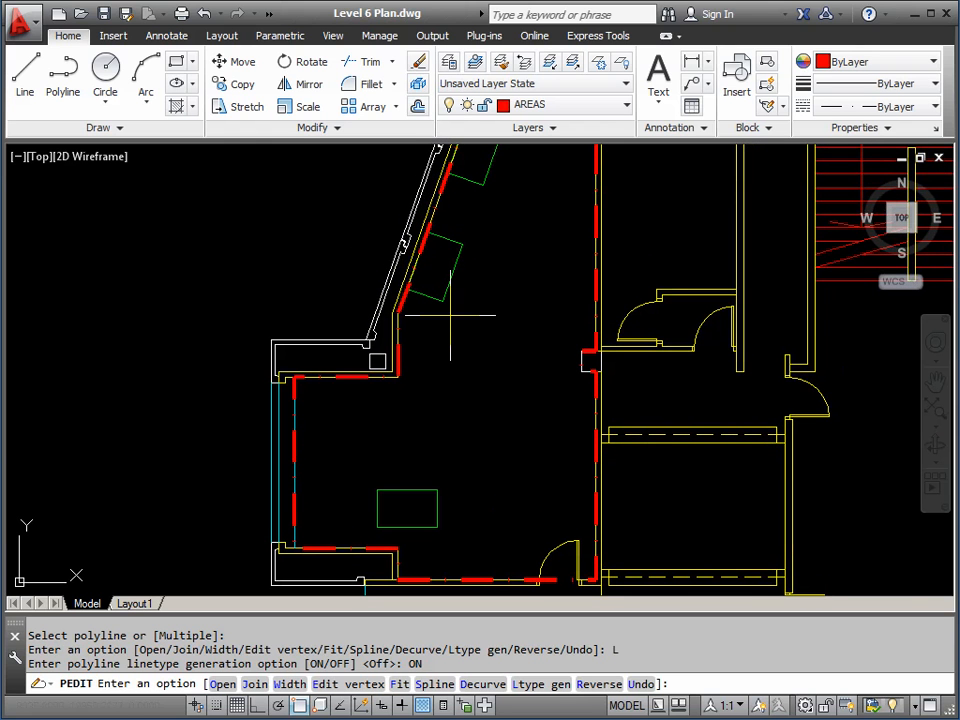
{"action": "scroll", "coordinate": [485, 345], "scroll_direction": "down", "scroll_amount": 2}
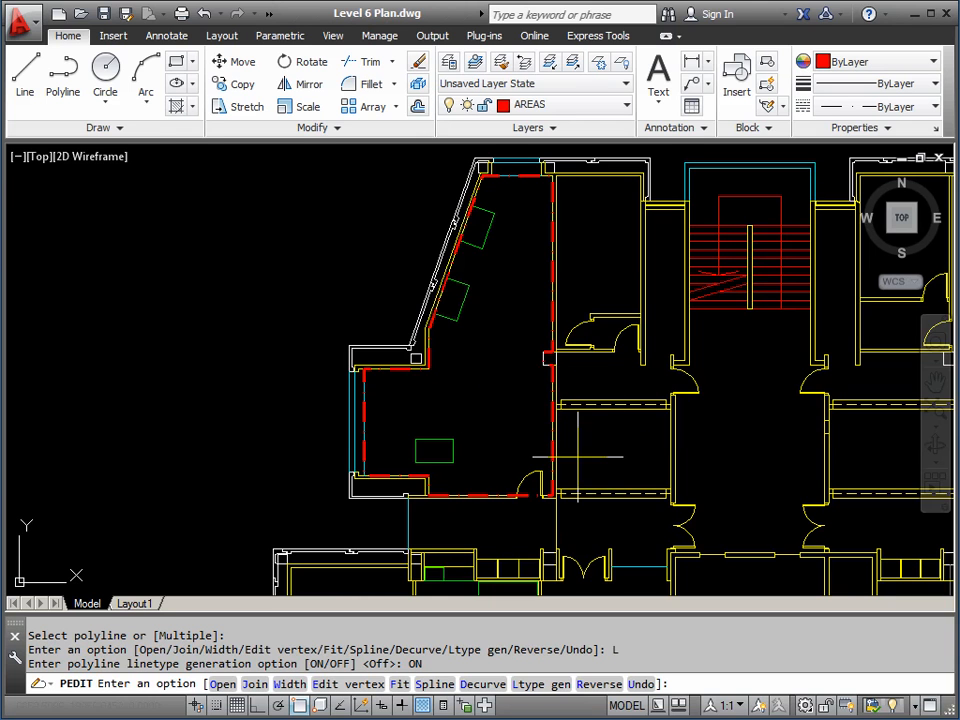
{"action": "scroll", "coordinate": [578, 457], "scroll_direction": "up", "scroll_amount": 3}
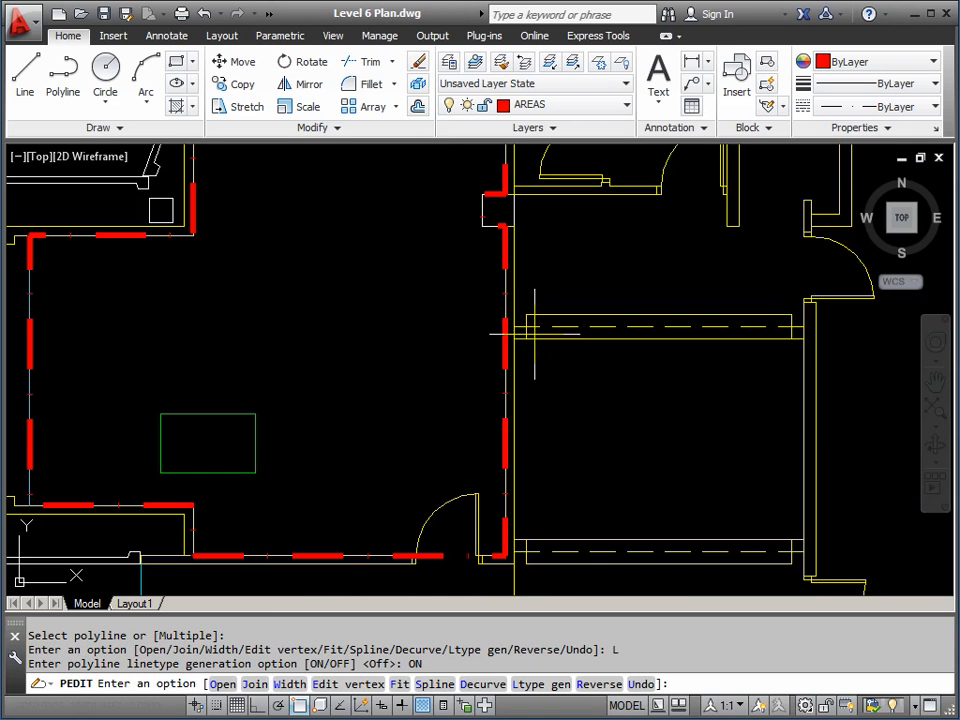
{"action": "mouse_move", "coordinate": [345, 377]}
{"action": "middle_mouse_down"}
{"action": "mouse_move", "coordinate": [392, 381]}
{"action": "mouse_move", "coordinate": [399, 365]}
{"action": "mouse_move", "coordinate": [435, 358]}
{"action": "mouse_move", "coordinate": [435, 346]}
{"action": "middle_mouse_up"}
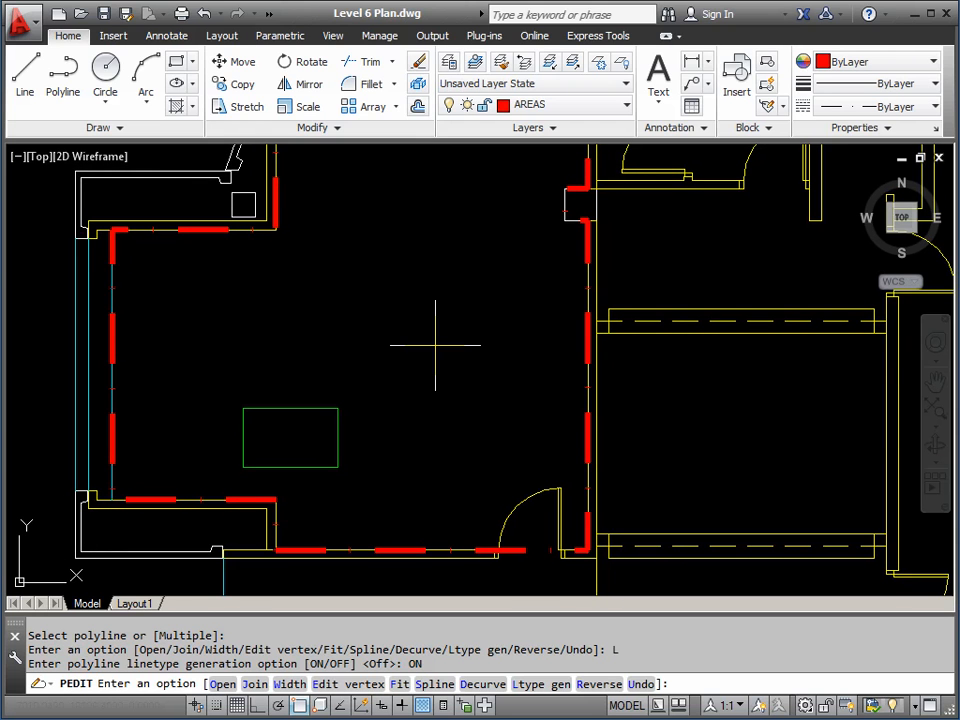
{"action": "key", "text": "Escape"}
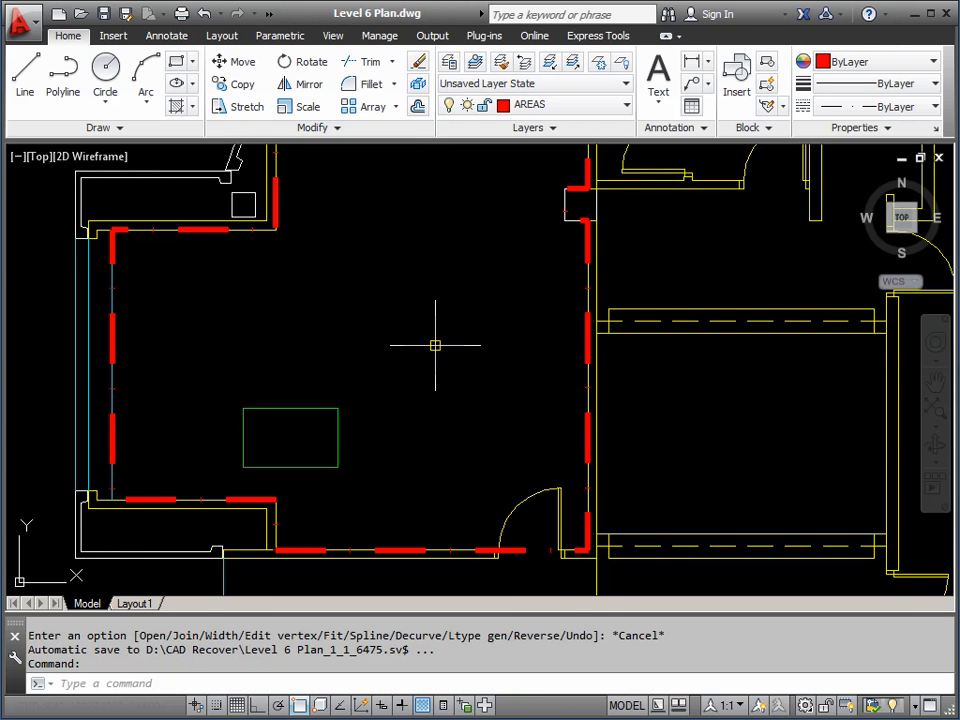
Set the global linetype scale factor to 35 and check the outline's dash-dot pattern around the room
{"action": "type", "text": "LTS"}
{"action": "key", "text": "Return"}
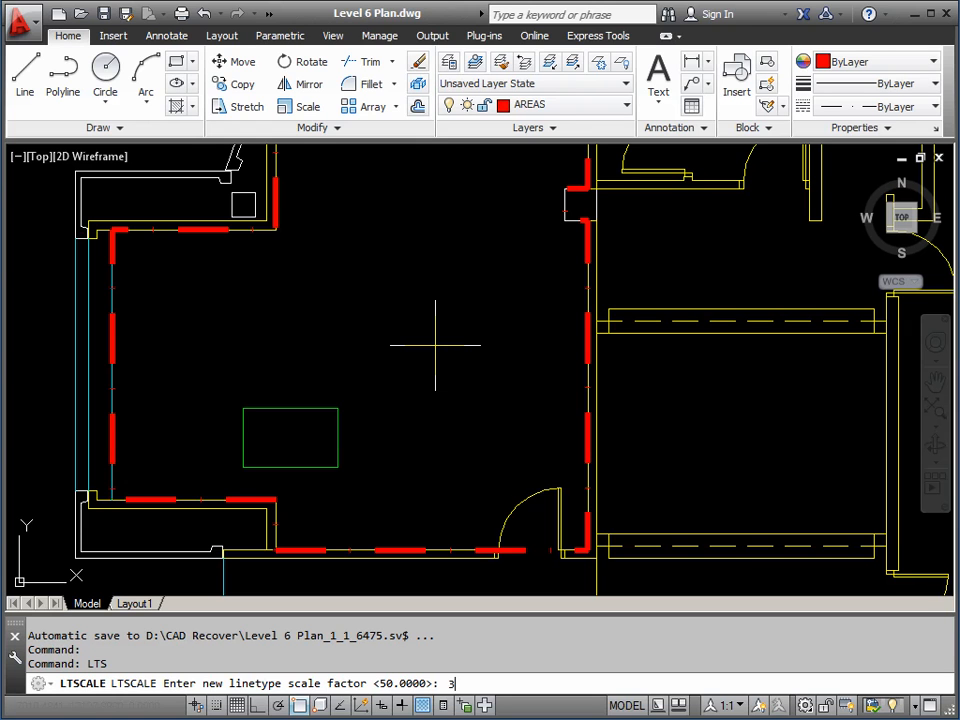
{"action": "key", "text": "Return"}
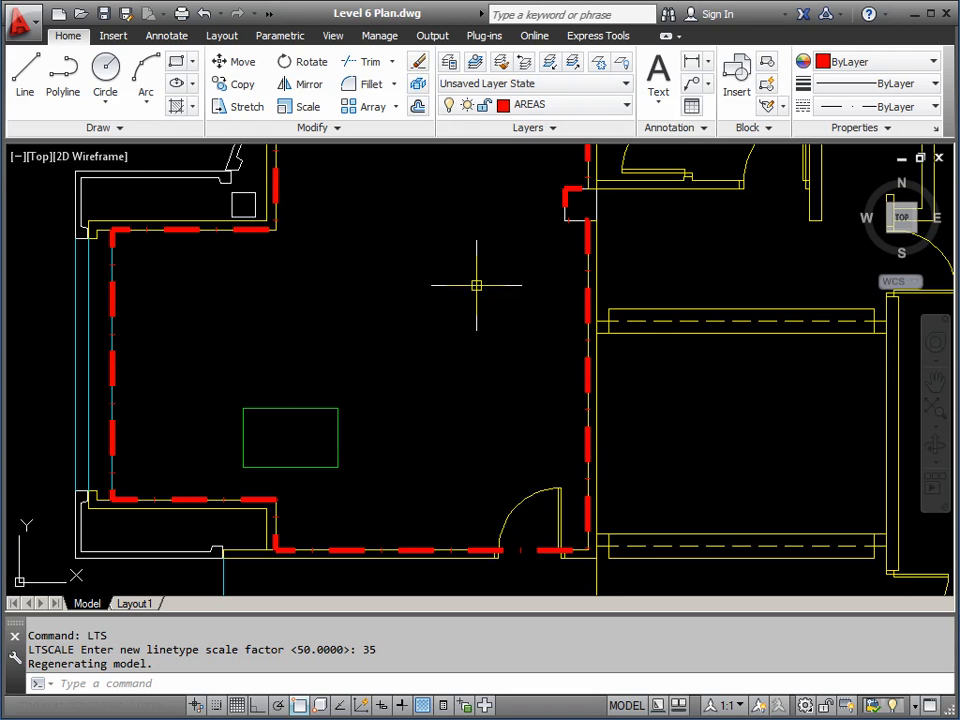
{"action": "mouse_move", "coordinate": [467, 293]}
{"action": "middle_mouse_down"}
{"action": "mouse_move", "coordinate": [477, 312]}
{"action": "mouse_move", "coordinate": [463, 347]}
{"action": "middle_mouse_up"}
{"action": "scroll", "coordinate": [469, 310], "scroll_direction": "down", "scroll_amount": 2}
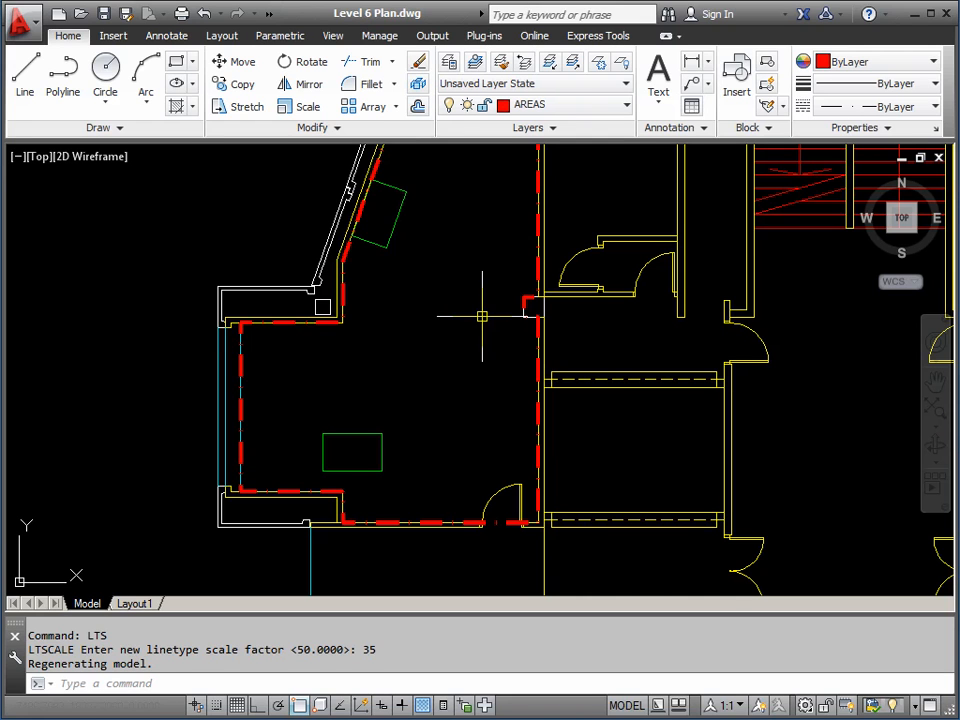
{"action": "middle_click_drag", "start_coordinate": [467, 322], "coordinate": [445, 375]}
{"action": "scroll", "coordinate": [453, 349], "scroll_direction": "down", "scroll_amount": 2}
{"action": "scroll", "coordinate": [417, 384], "scroll_direction": "up", "scroll_amount": 2}
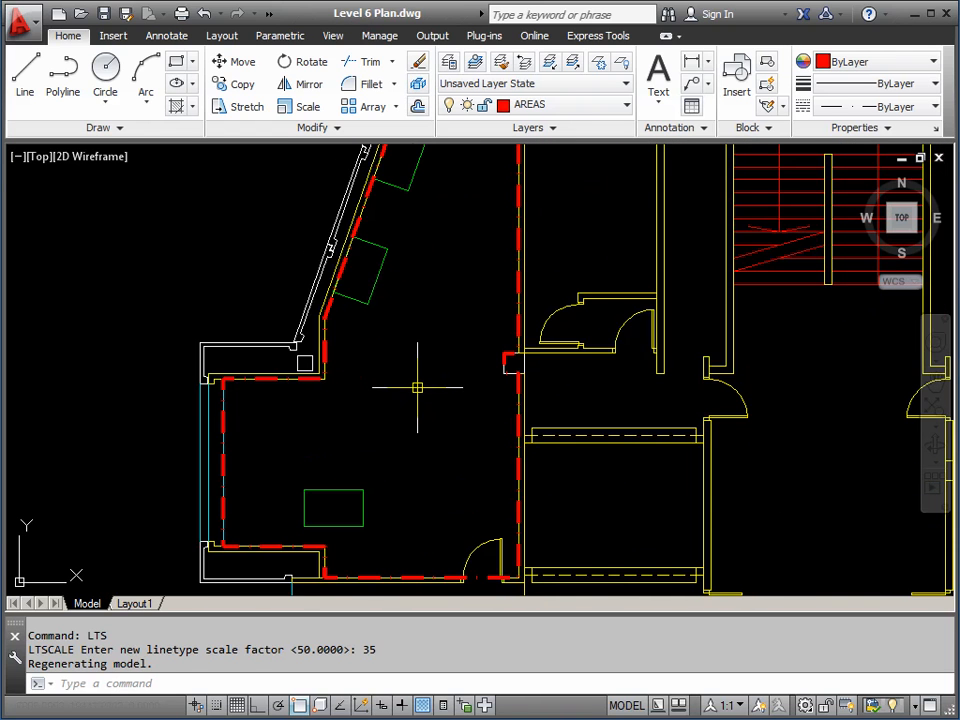
{"action": "scroll", "coordinate": [410, 390], "scroll_direction": "down", "scroll_amount": 2}
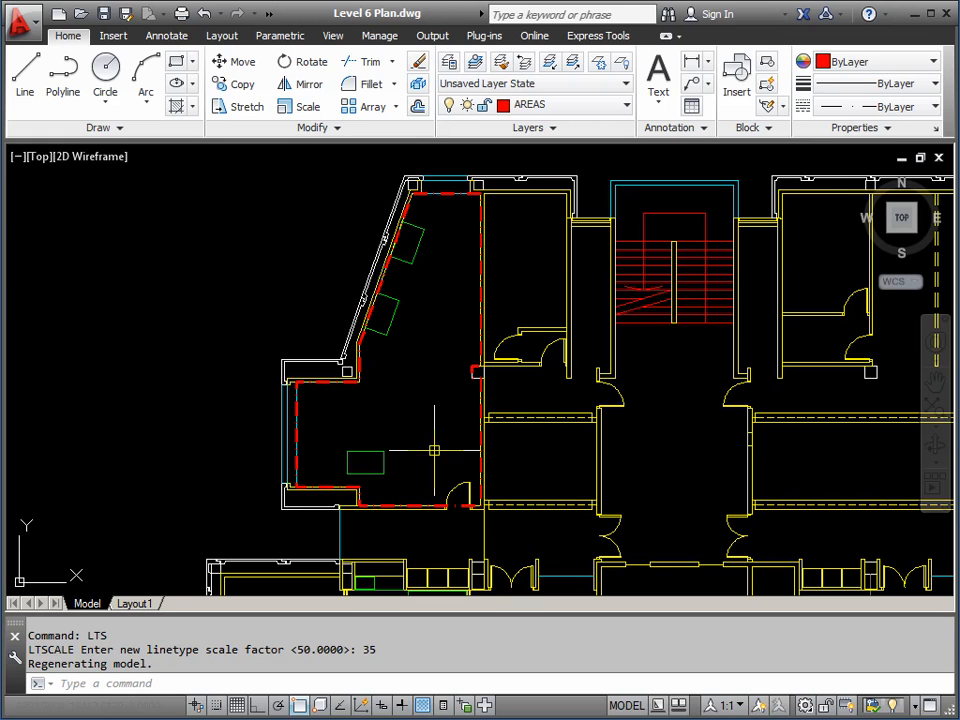
Measure the area and perimeter of the red room outline as an object and read both values
{"action": "type", "text": "AREA"}
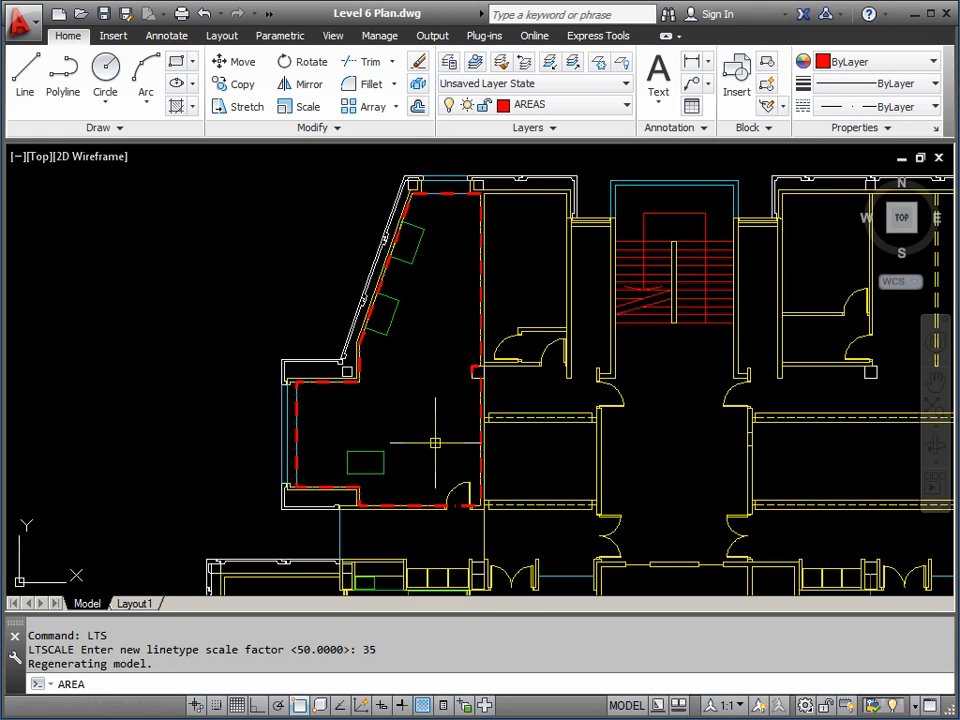
{"action": "key", "text": "Return"}
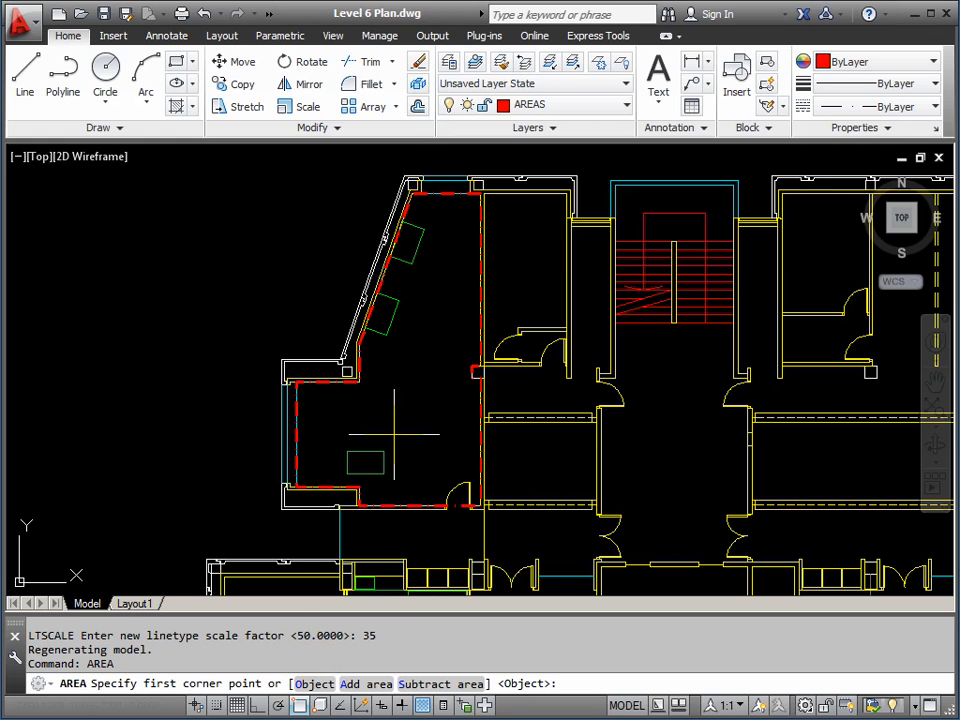
{"action": "left_click", "coordinate": [298, 684]}
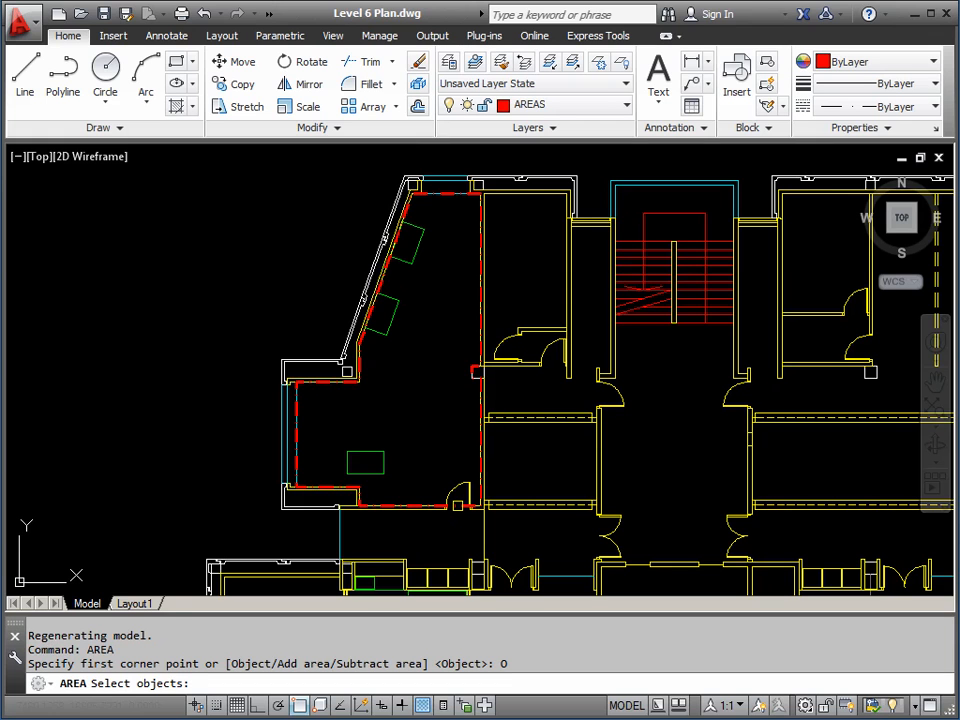
{"action": "left_click", "coordinate": [457, 506]}
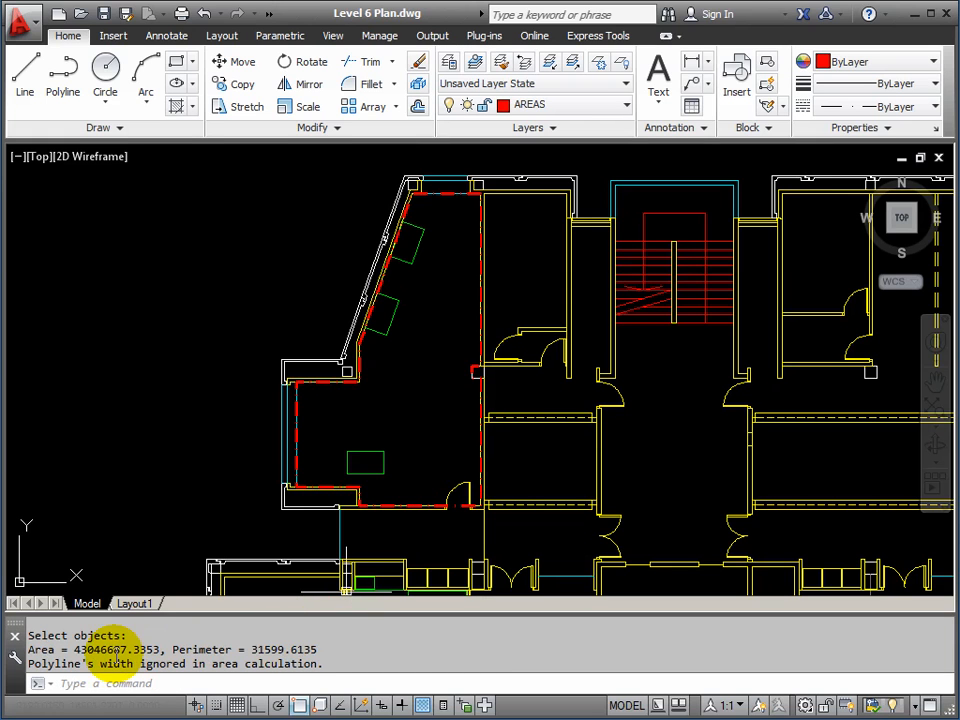
{"action": "left_click_drag", "start_coordinate": [74, 650], "coordinate": [160, 651]}
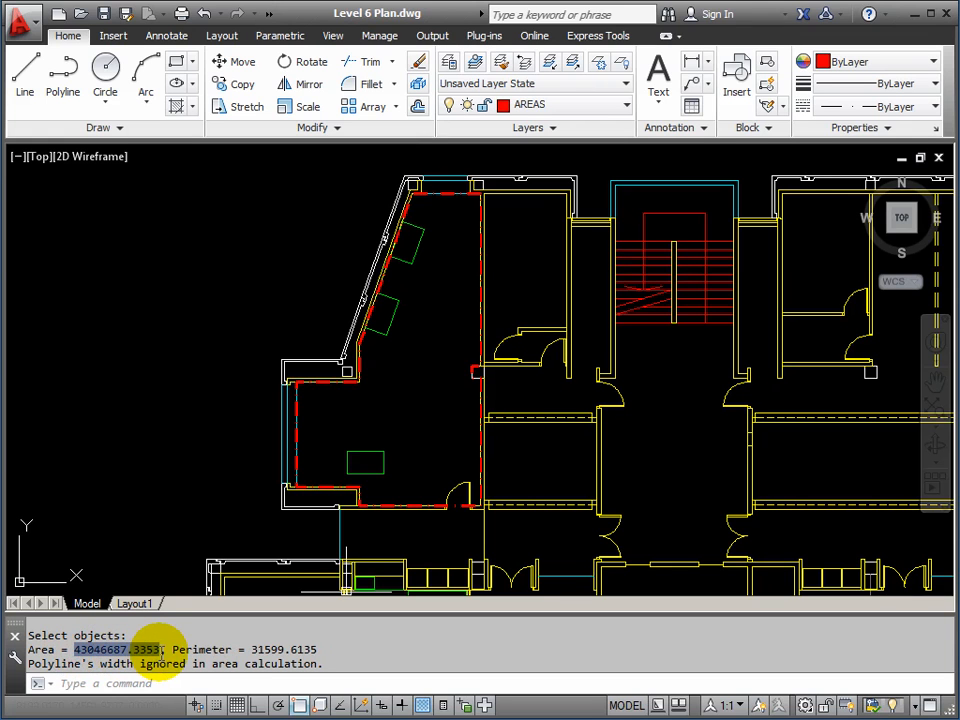
{"action": "left_click", "coordinate": [76, 653]}
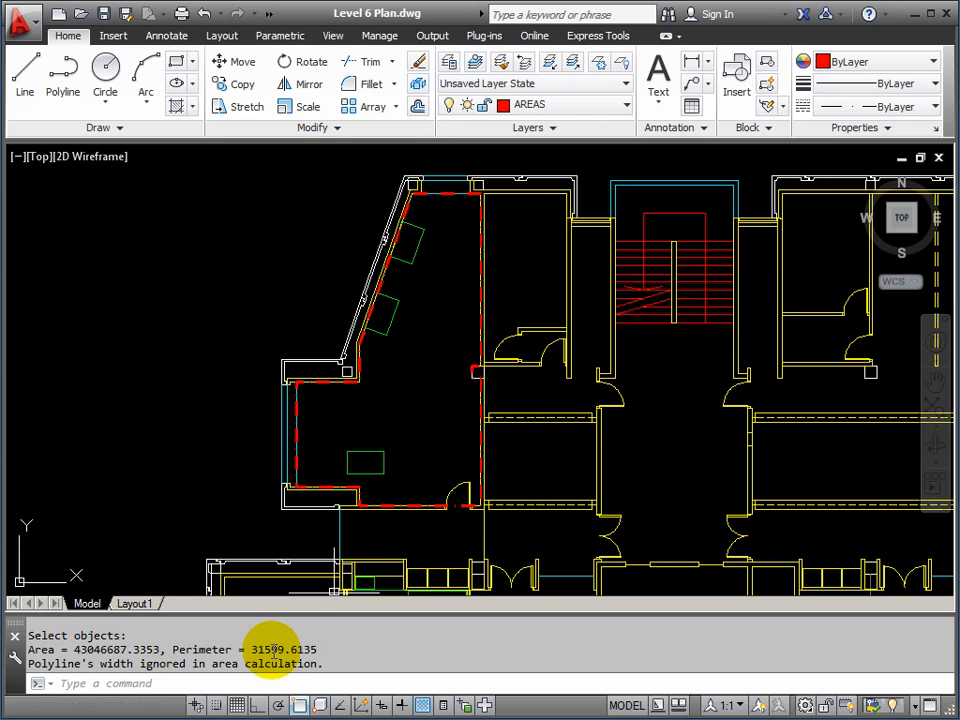
{"action": "mouse_move", "coordinate": [461, 430]}
{"action": "middle_mouse_down"}
{"action": "mouse_move", "coordinate": [459, 443]}
{"action": "mouse_move", "coordinate": [476, 441]}
{"action": "middle_mouse_up"}
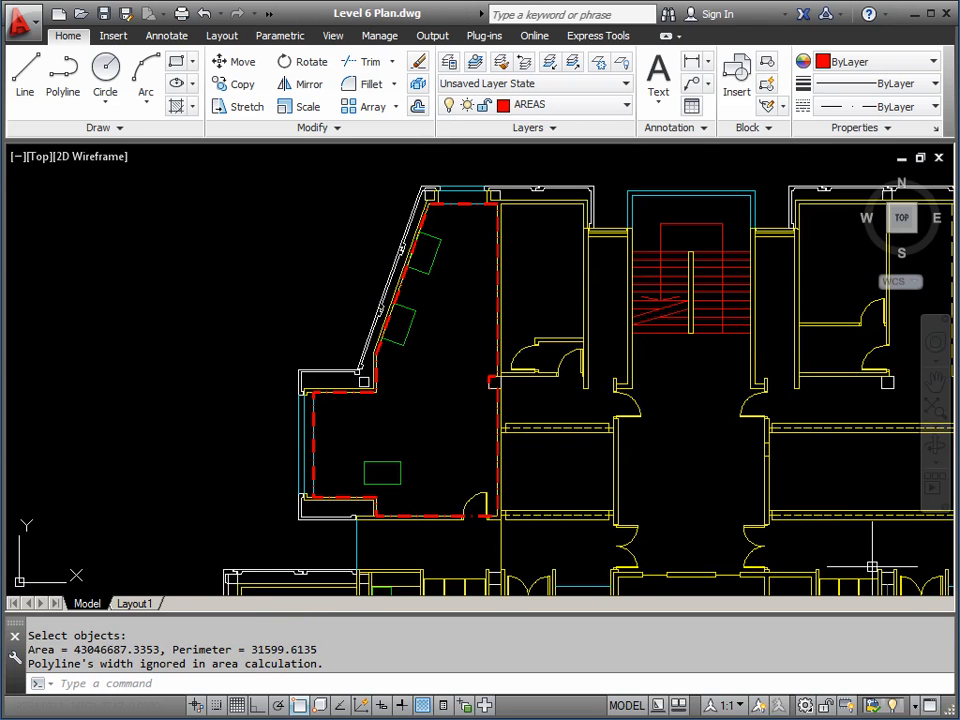